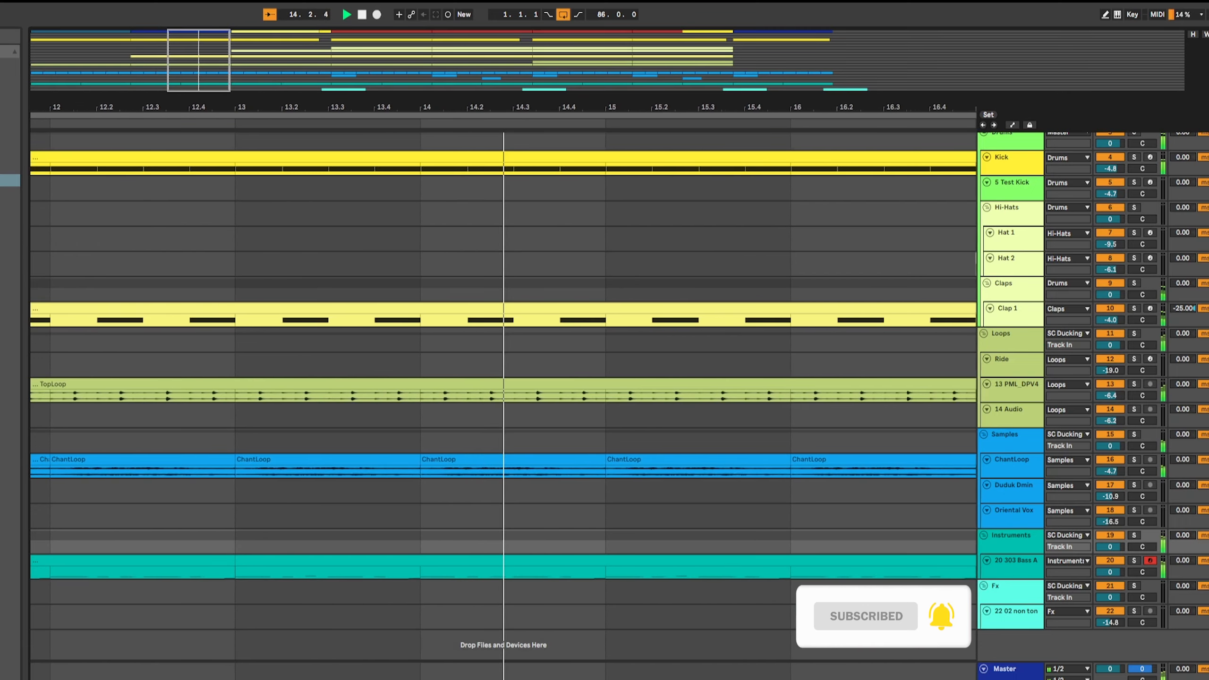
- Create an empty MIDI clip over bars 1 to 9 on the enlarged 1 MIDI track and name it iNTRO
scroll(496, 307, up, 3)
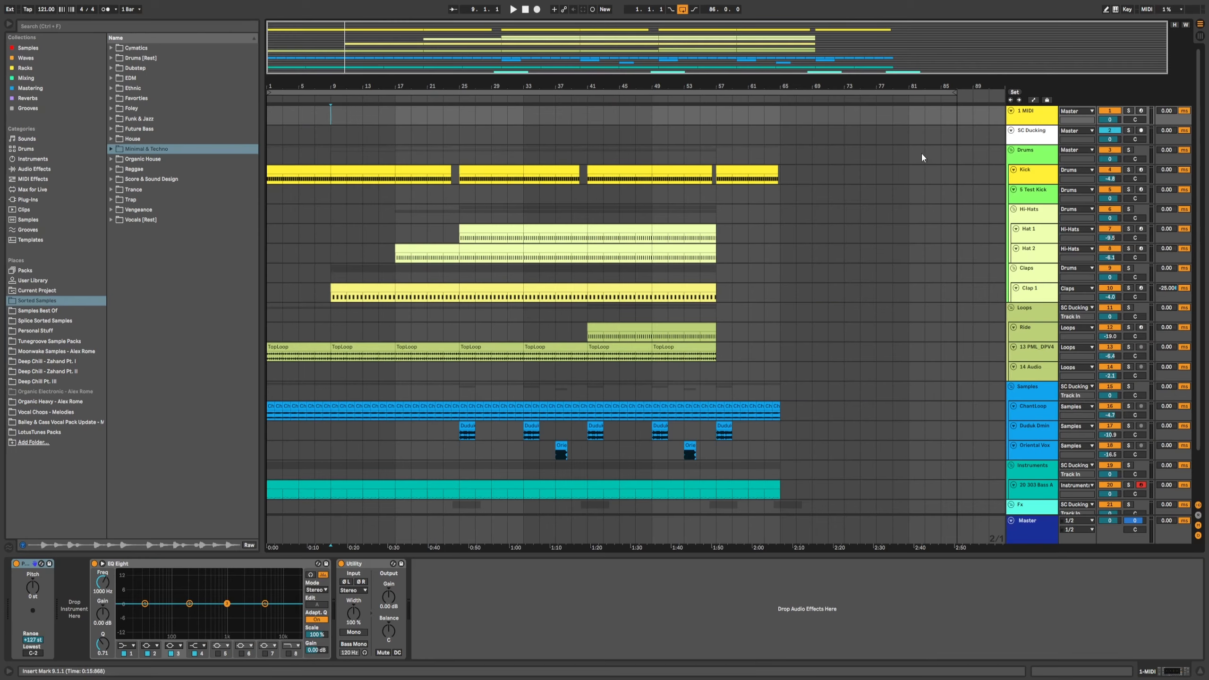
drag(1029, 122, 1028, 140)
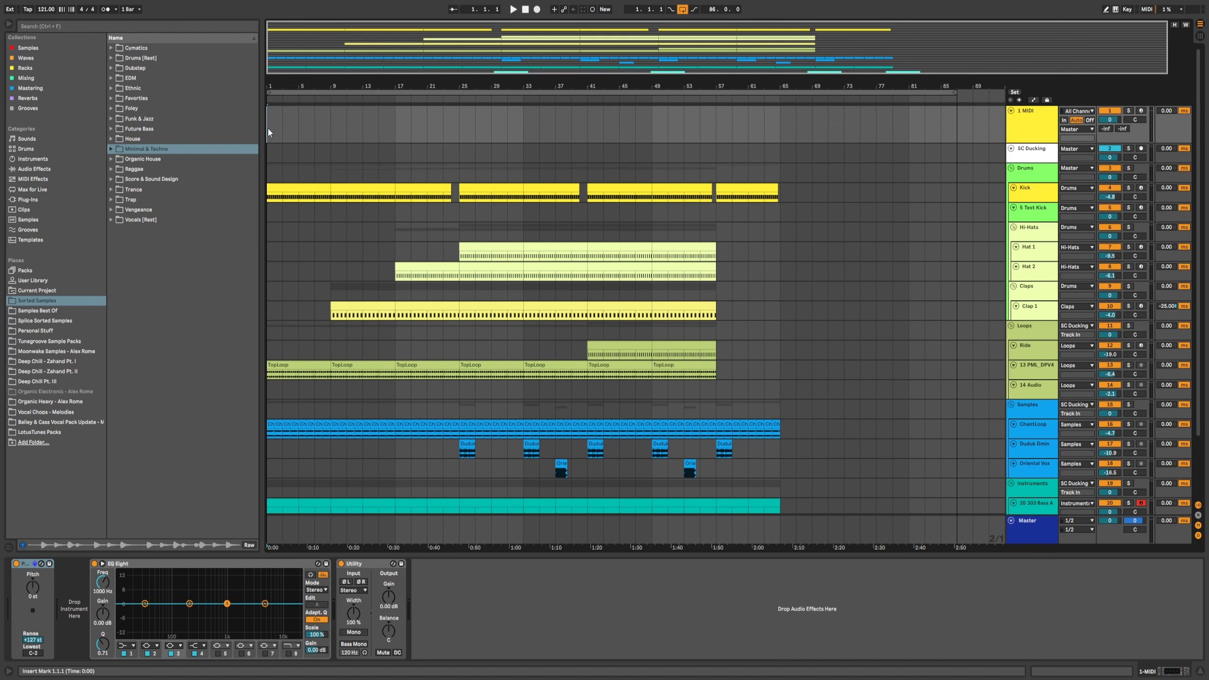
drag(269, 128, 333, 129)
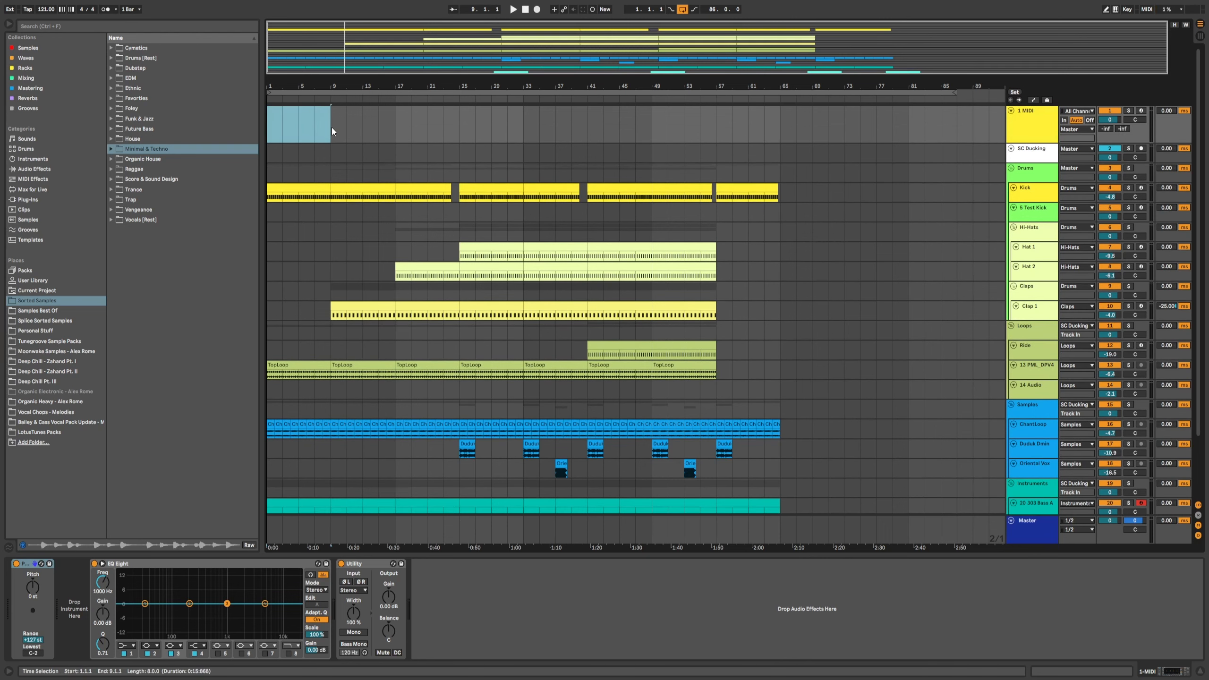
drag(300, 86, 300, 89)
scroll(292, 213, down, 2)
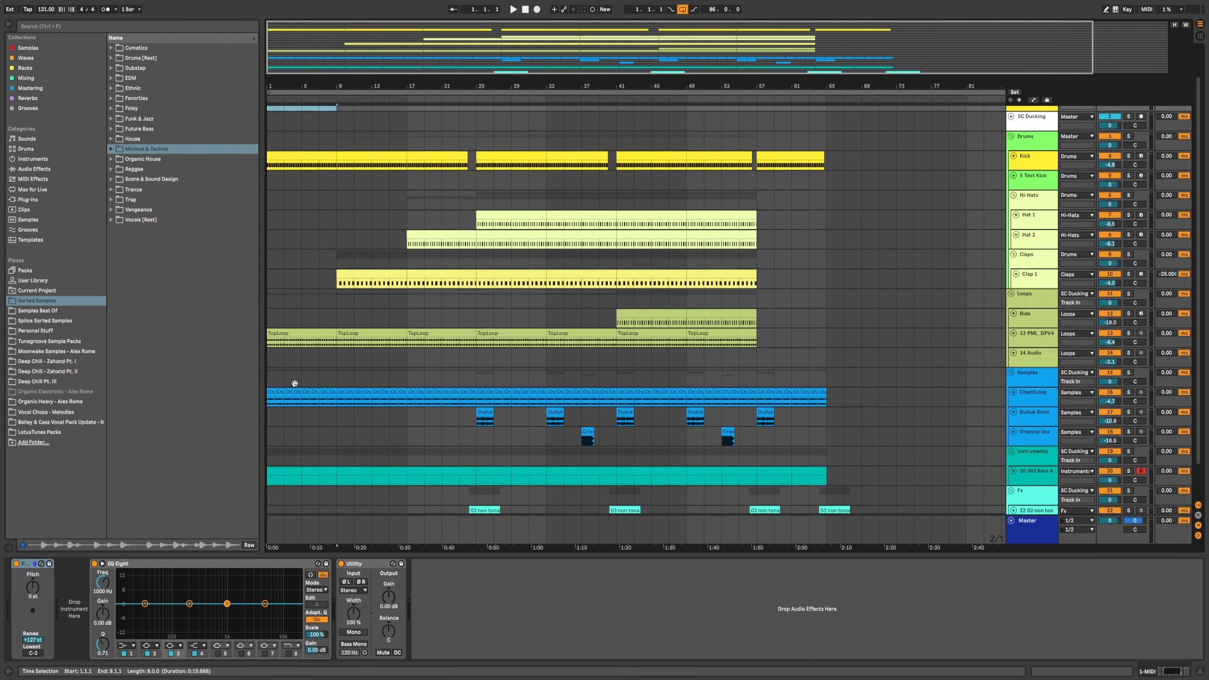
scroll(380, 286, up, 2)
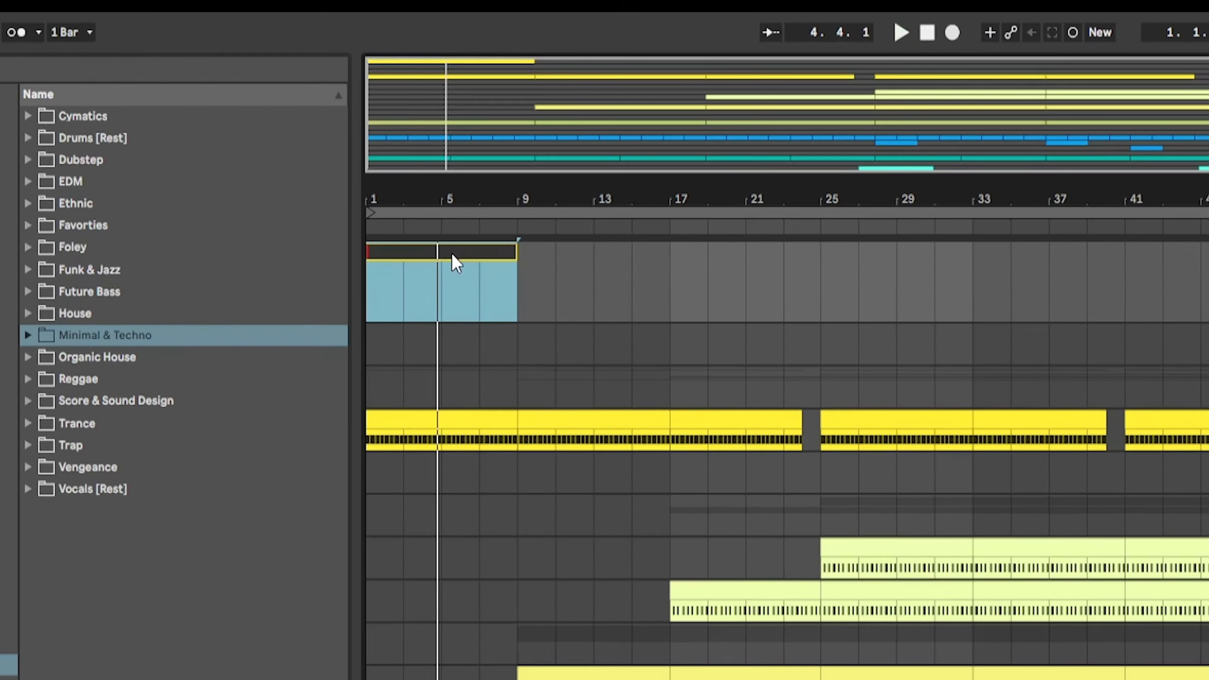
text(iNTRO)
key(Return)
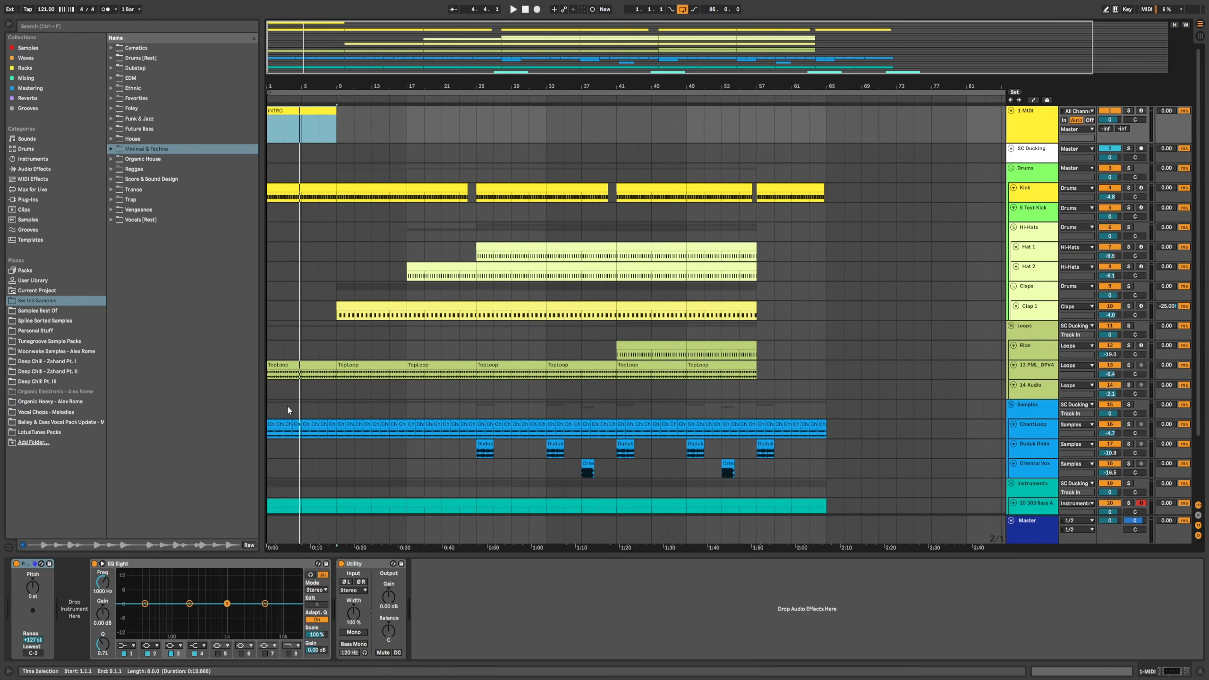
- Examine the tracks sounding in the intro: the Kick, TopLoop, ChantLoop and 303 Bass parts
scroll(319, 263, down, 1)
scroll(307, 218, up, 1)
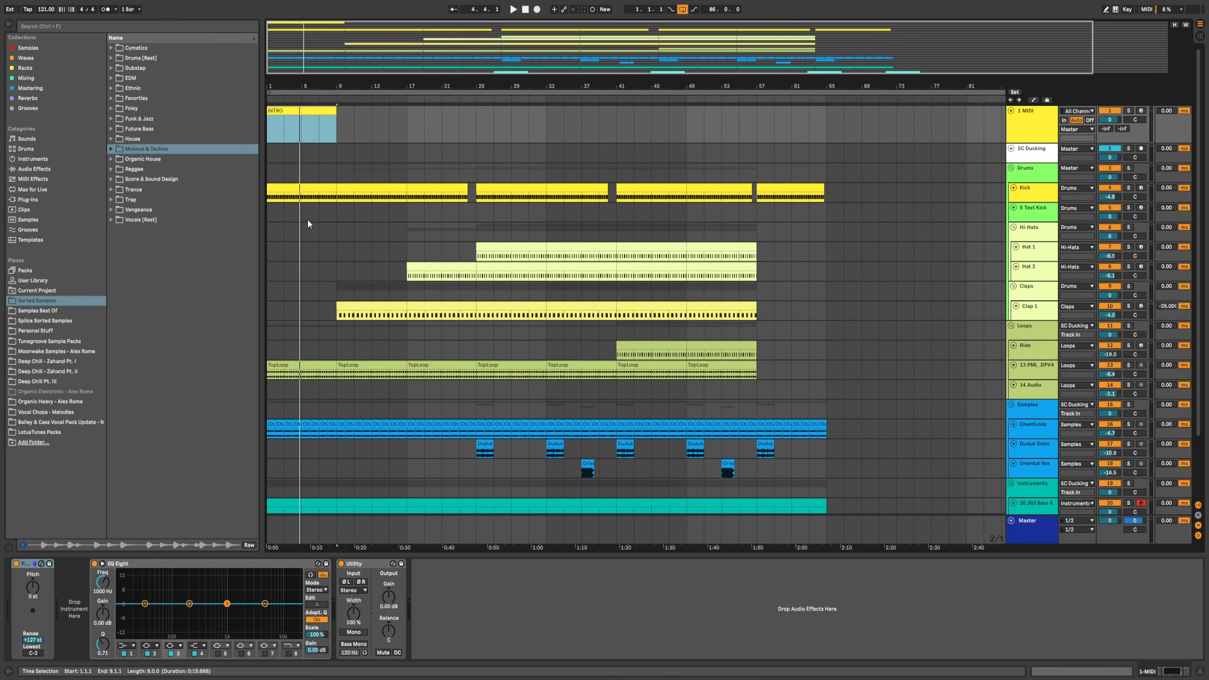
click(299, 187)
scroll(296, 339, down, 2)
click(277, 384)
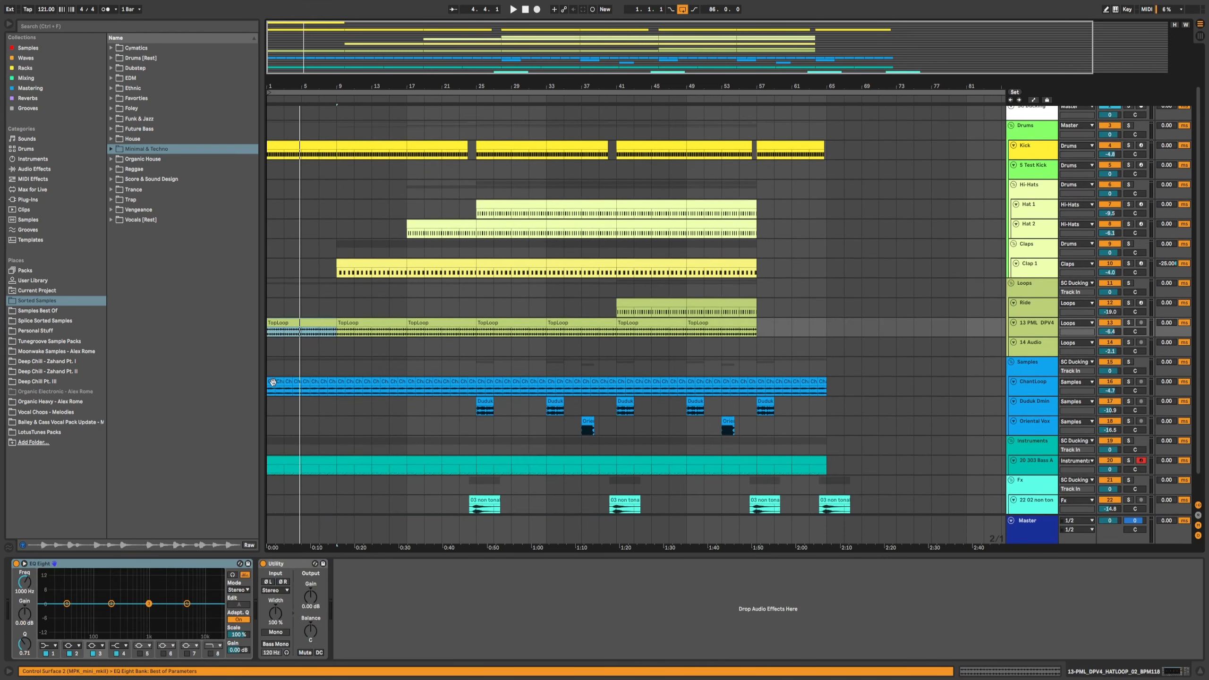
scroll(333, 402, up, 1)
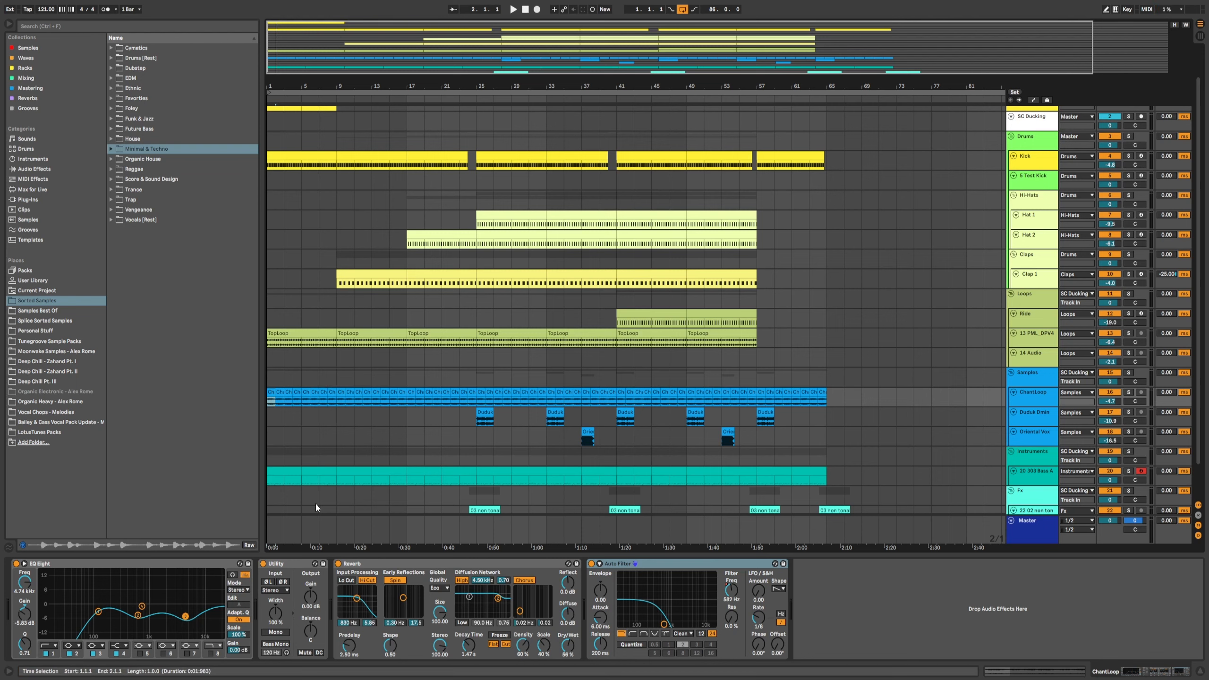
scroll(315, 504, down, 3)
click(281, 447)
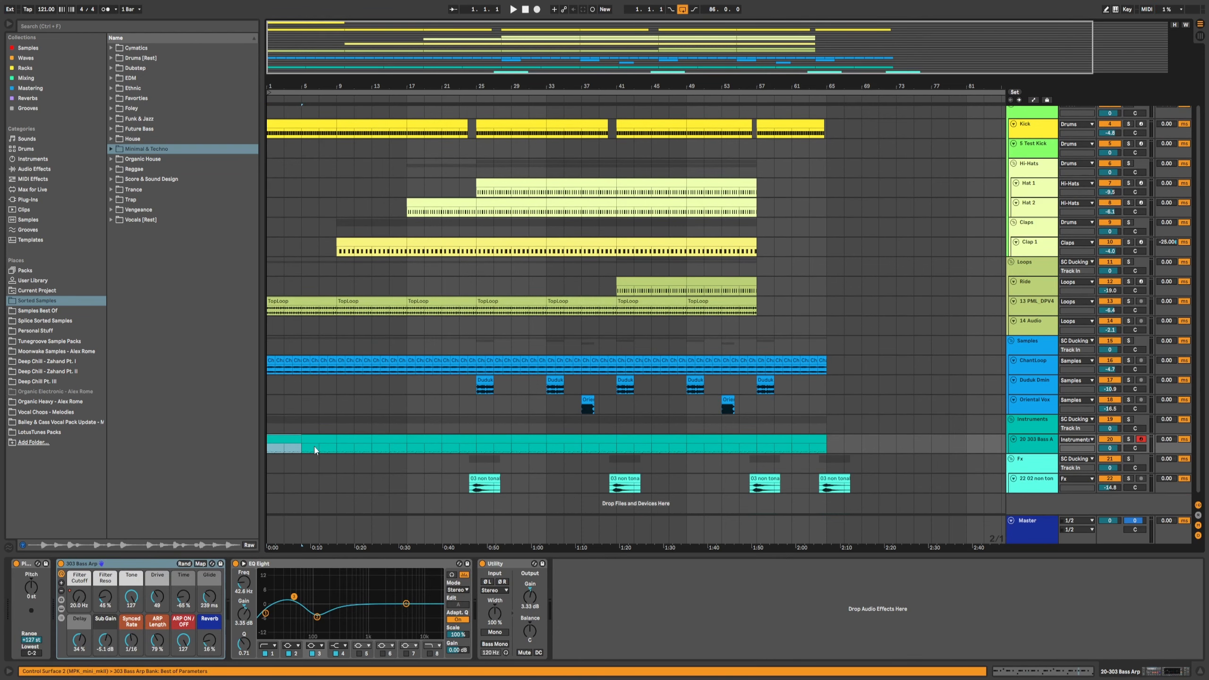
scroll(312, 381, up, 6)
click(292, 112)
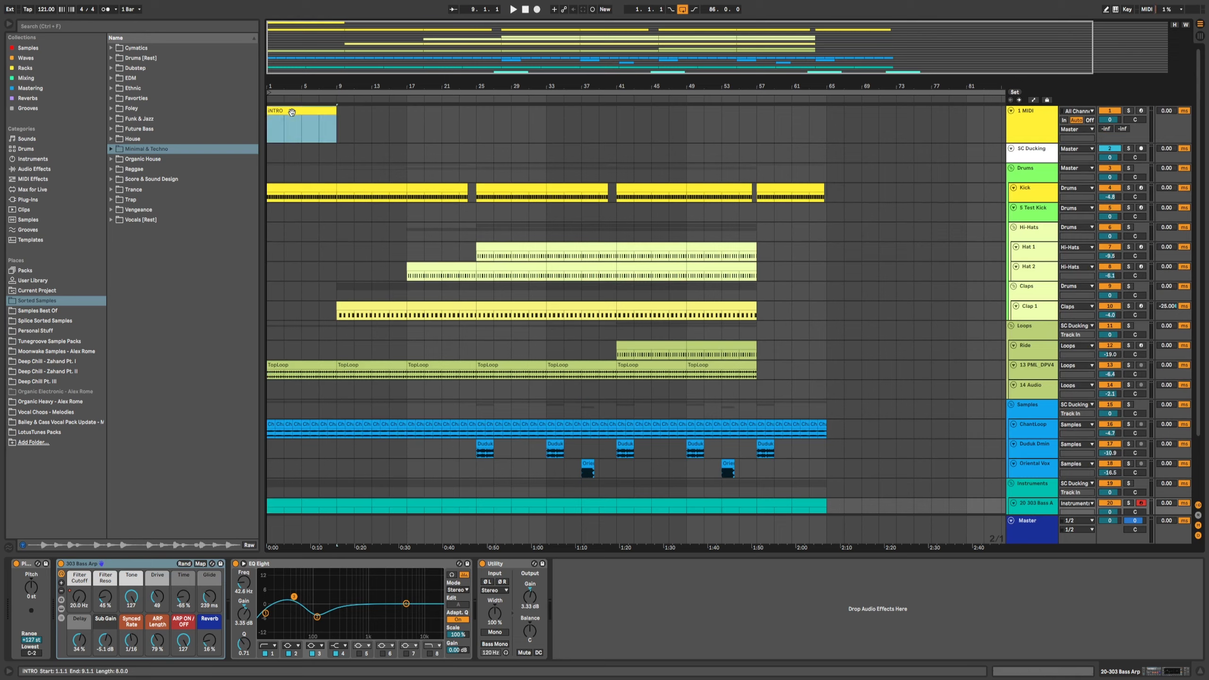
- Play the intro with the SC Ducking track's sidechain compressor bypassed, and re-enable the compressor
click(305, 153)
scroll(682, 440, down, 3)
scroll(682, 441, up, 3)
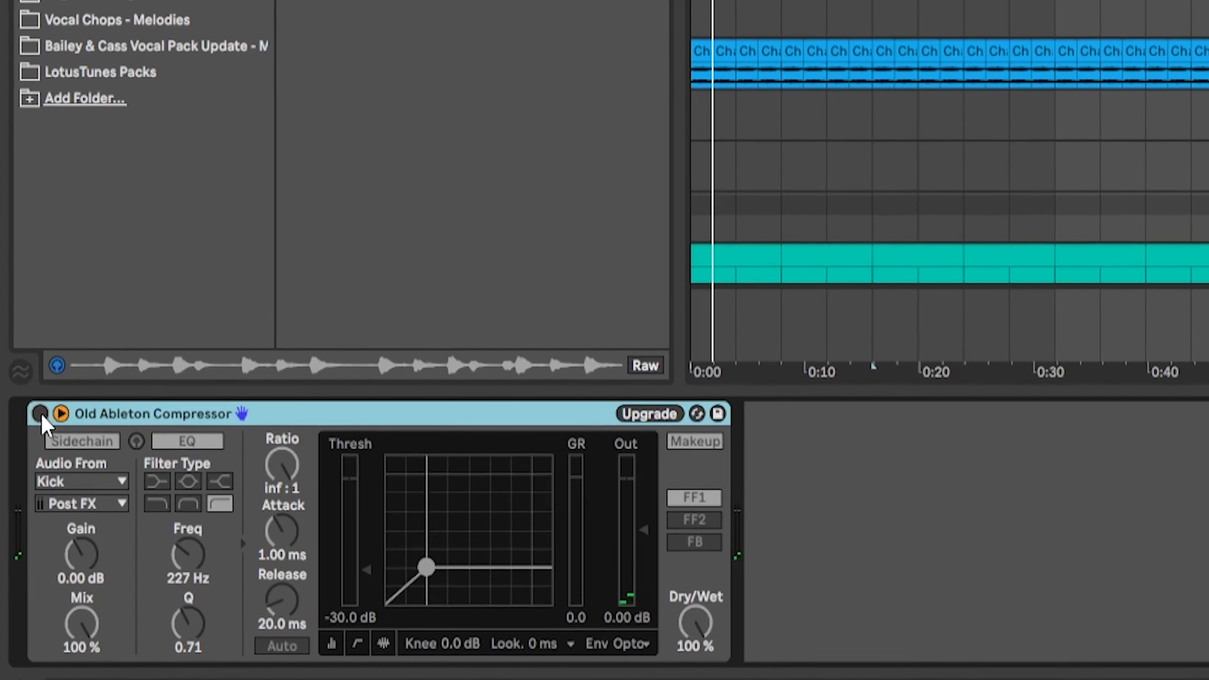
click(15, 563)
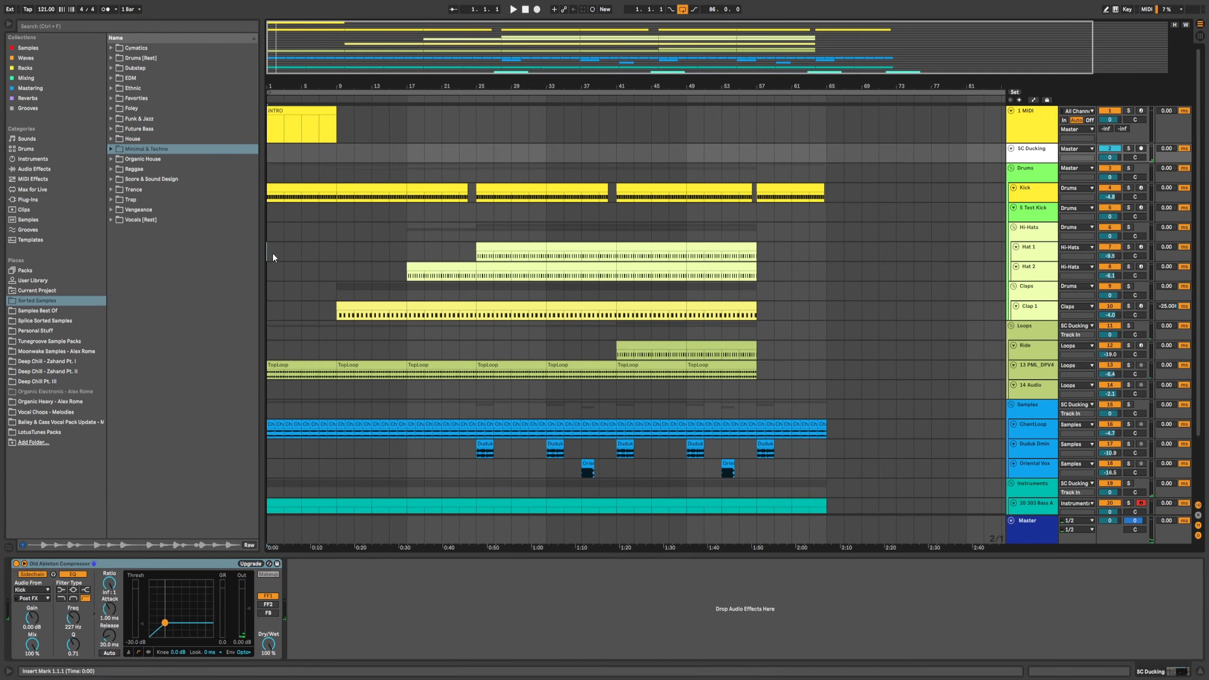
click(274, 257)
- Play back the intro, recolour the iNTRO clip dark blue and duplicate it to bars 9 to 17
click(302, 112)
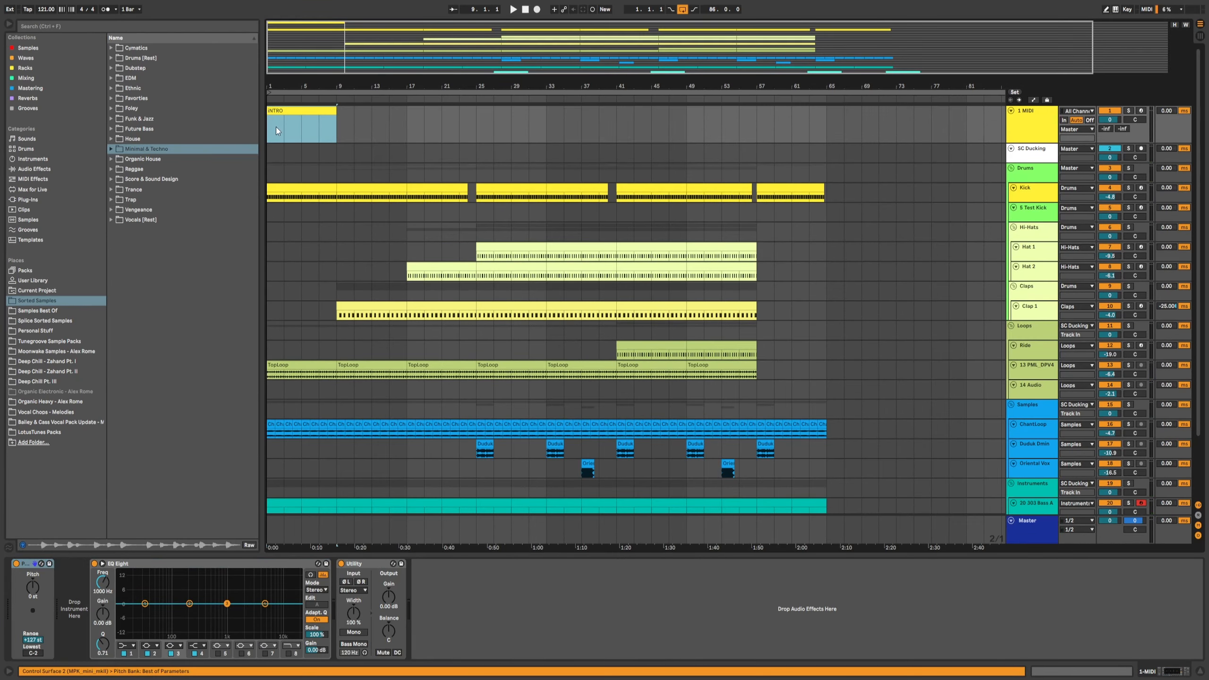
click(327, 136)
key(space)
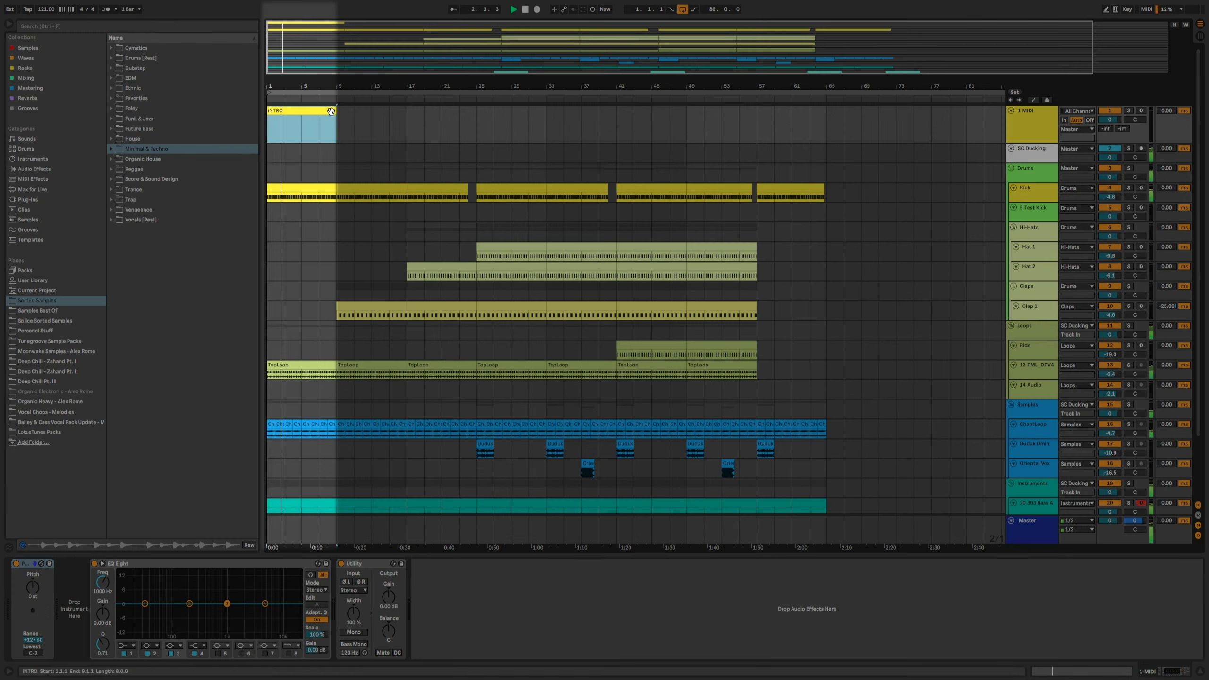
right_click(313, 111)
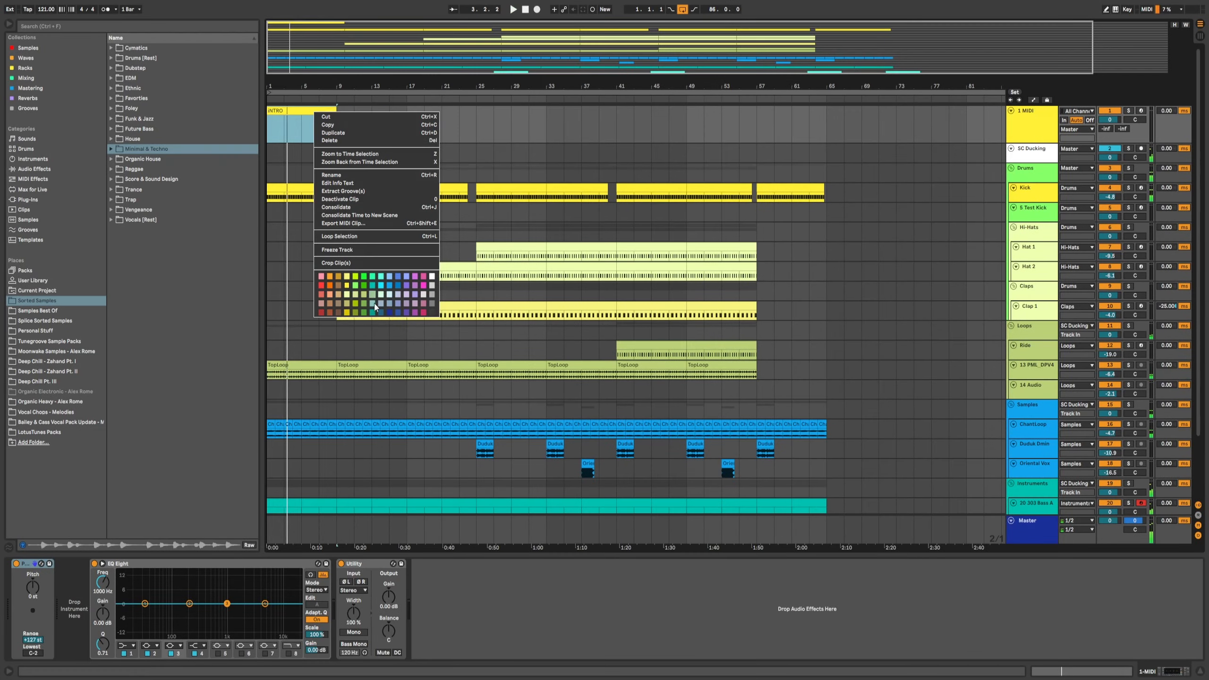
click(333, 132)
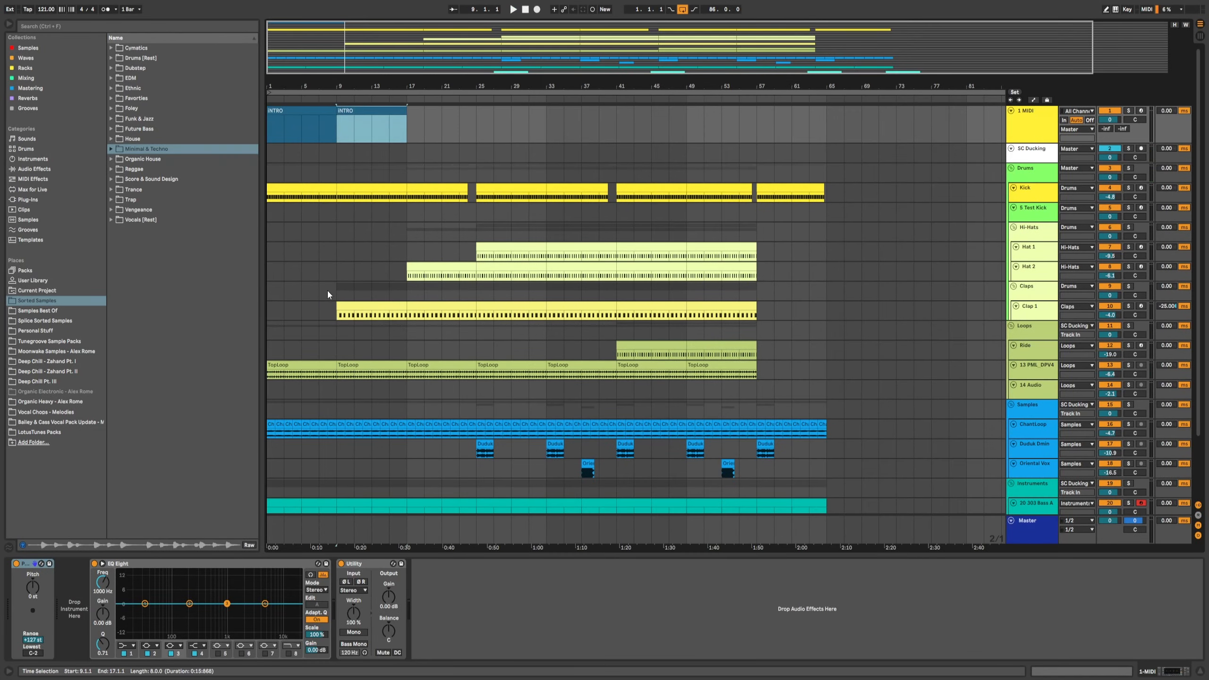
- Play from bar 9 where the clap enters and rename the duplicated clip as Clap
click(337, 296)
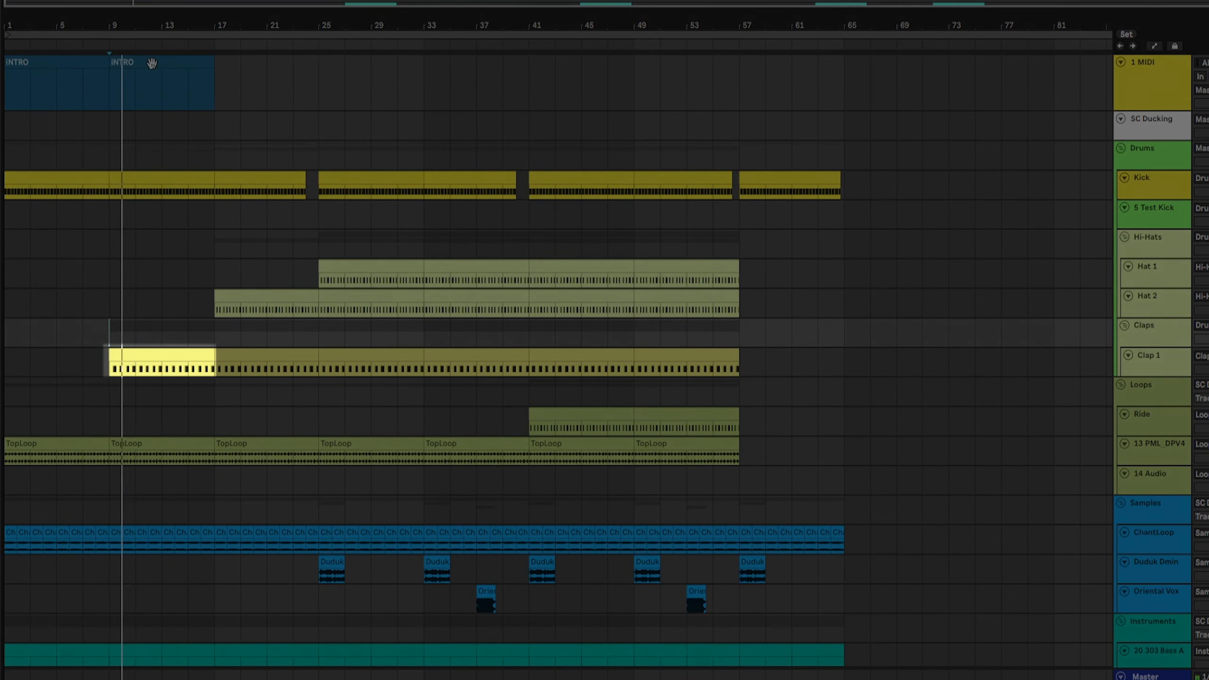
click(152, 63)
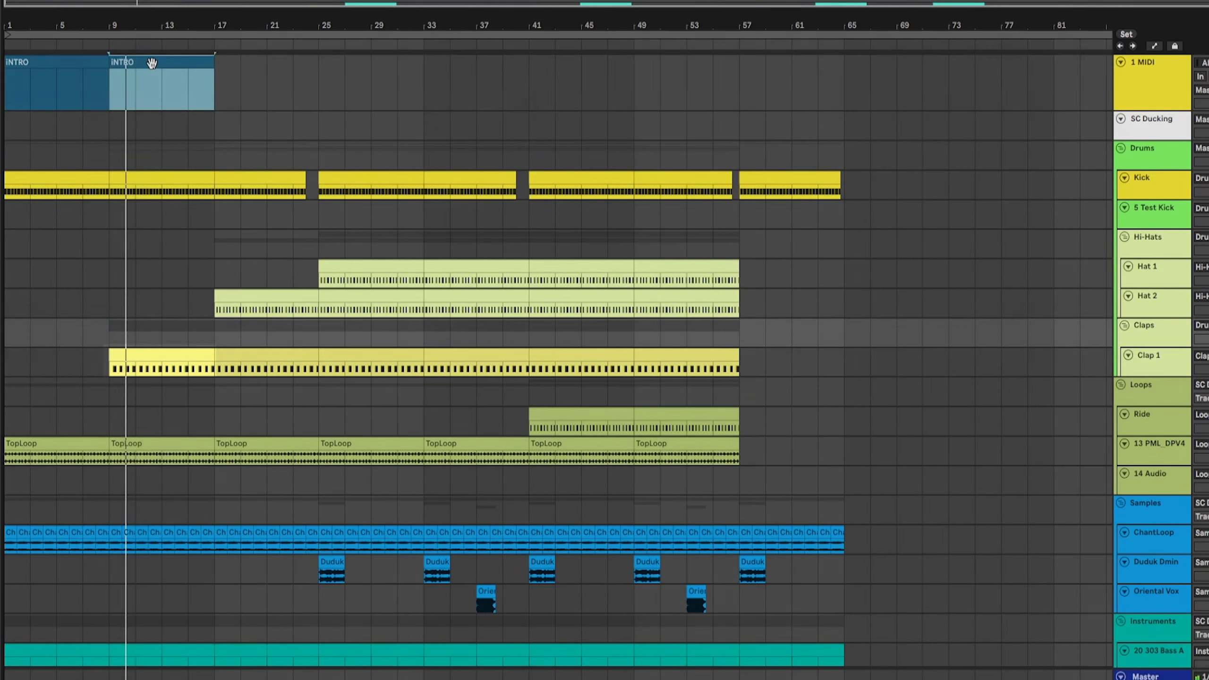
key(ctrl+r)
text(Clap)
key(Return)
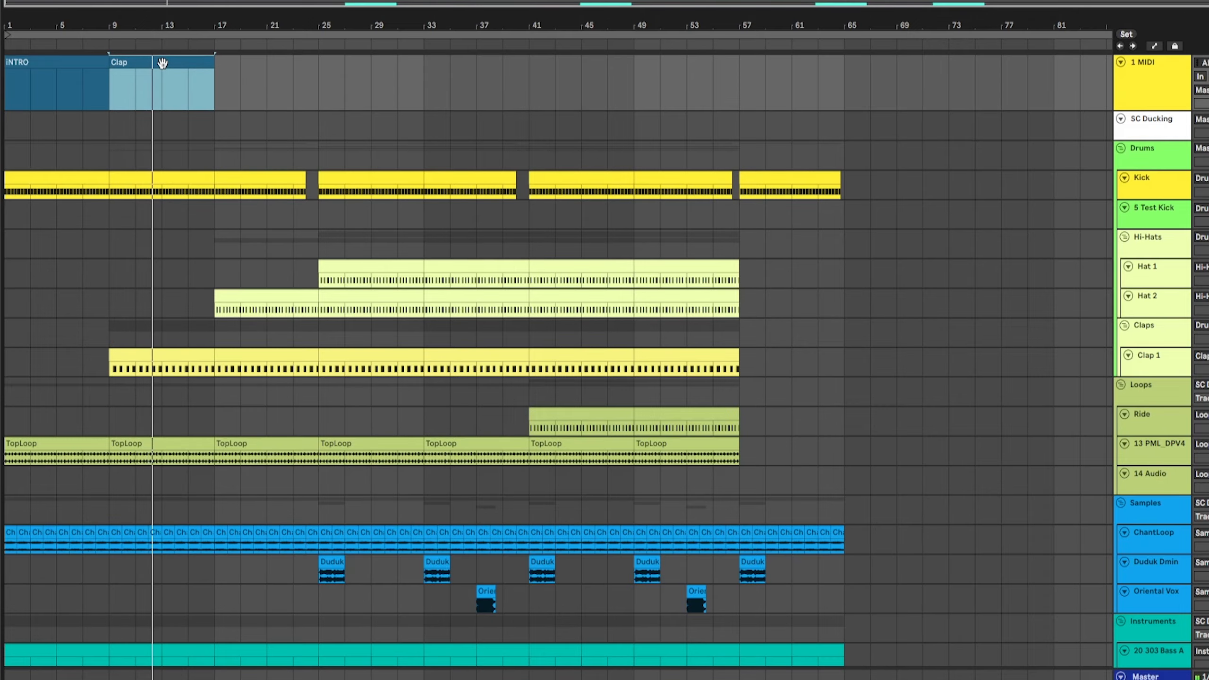
- Extend the second marker clip's name to Clap + Ambience and recolour it a deeper blue
click(370, 433)
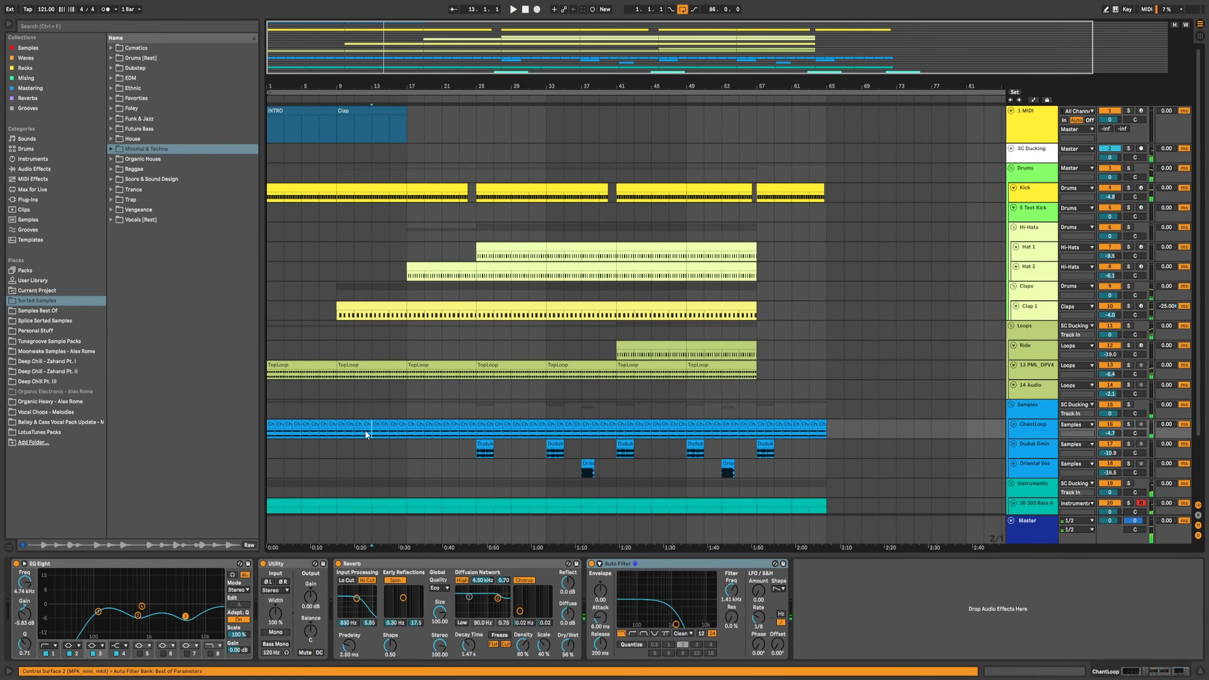
click(404, 434)
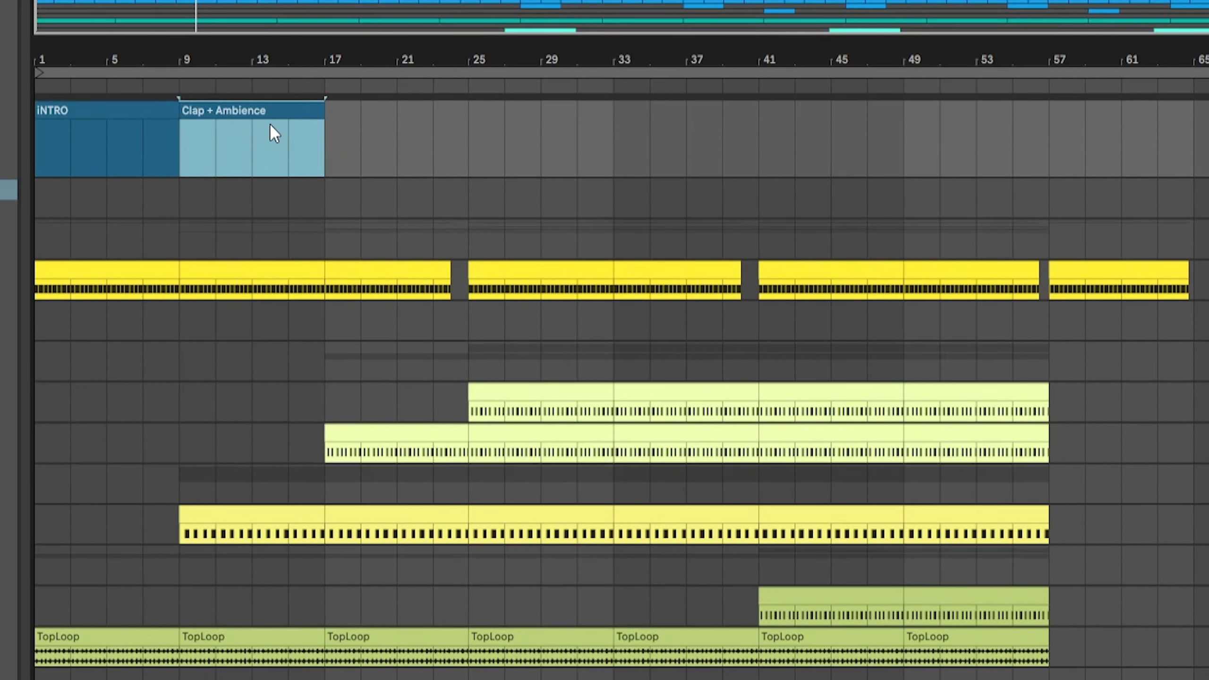
right_click(376, 111)
click(420, 530)
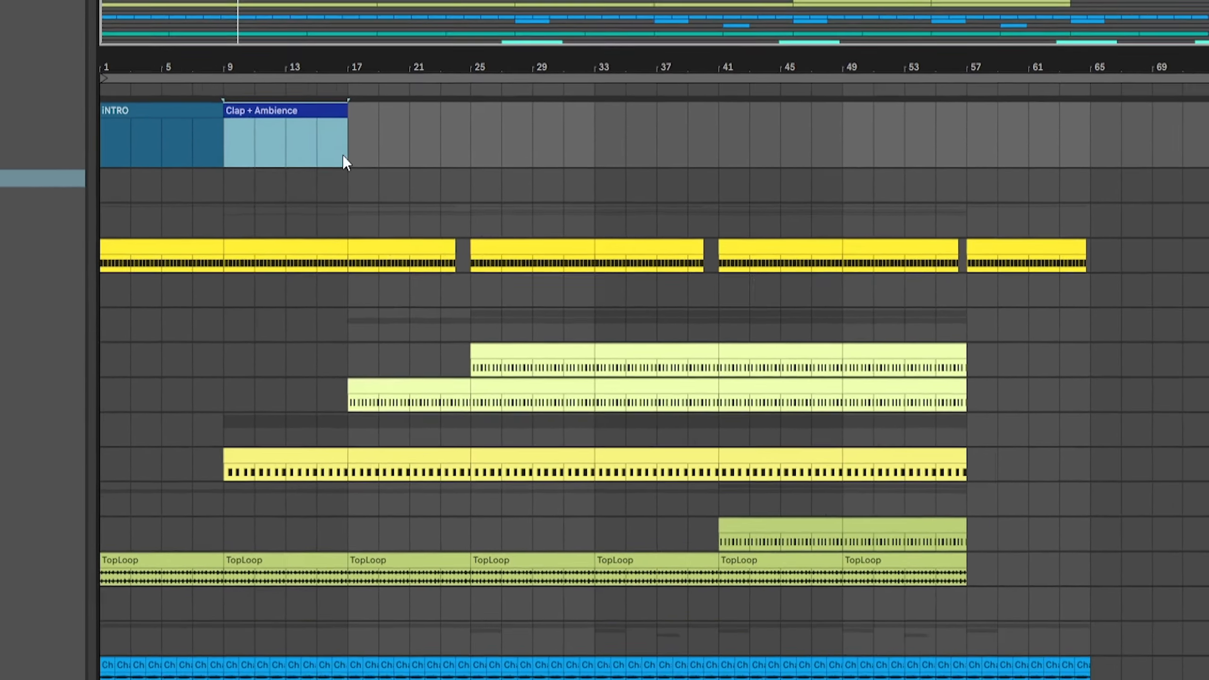
- Listen to the arrangement from bar 17, where Hat 2 enters, and inspect the Master track's low-cut EQ
drag(338, 156, 390, 153)
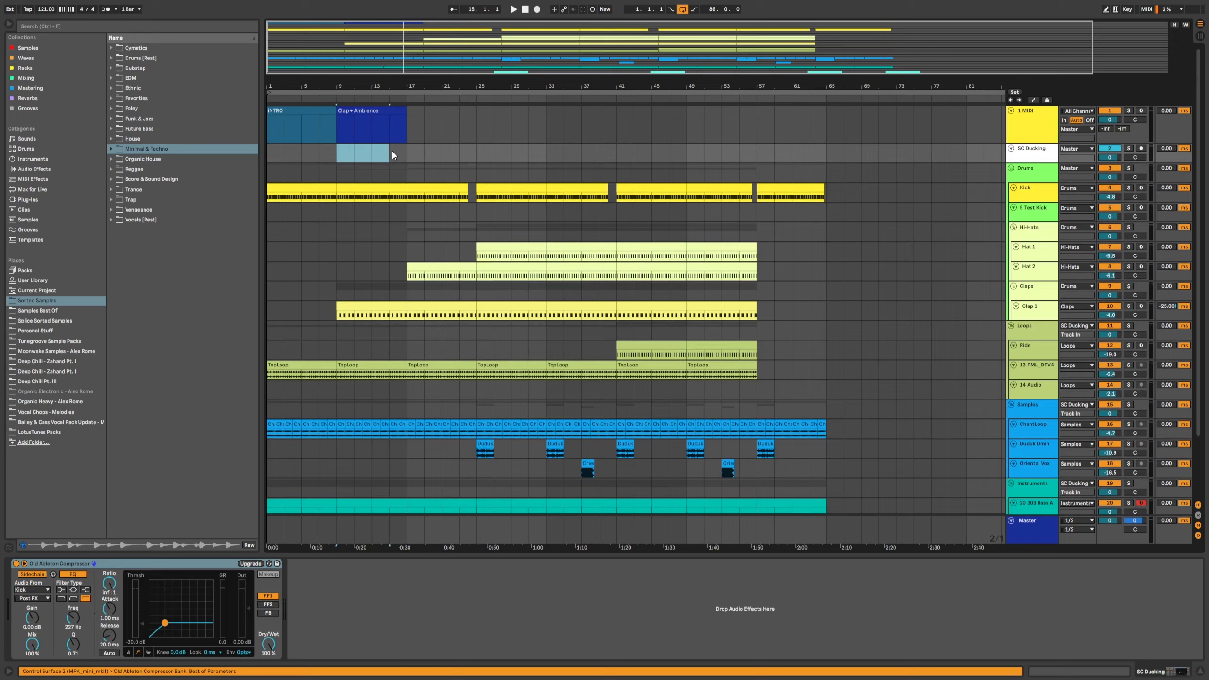
click(412, 150)
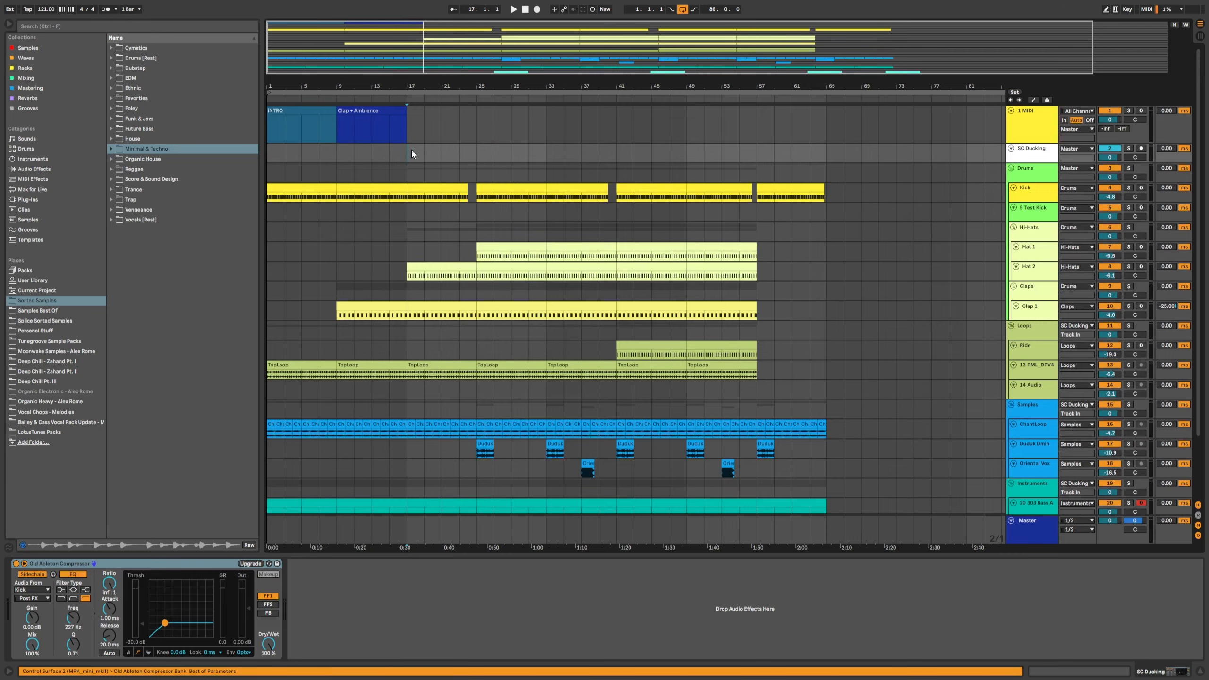
click(405, 120)
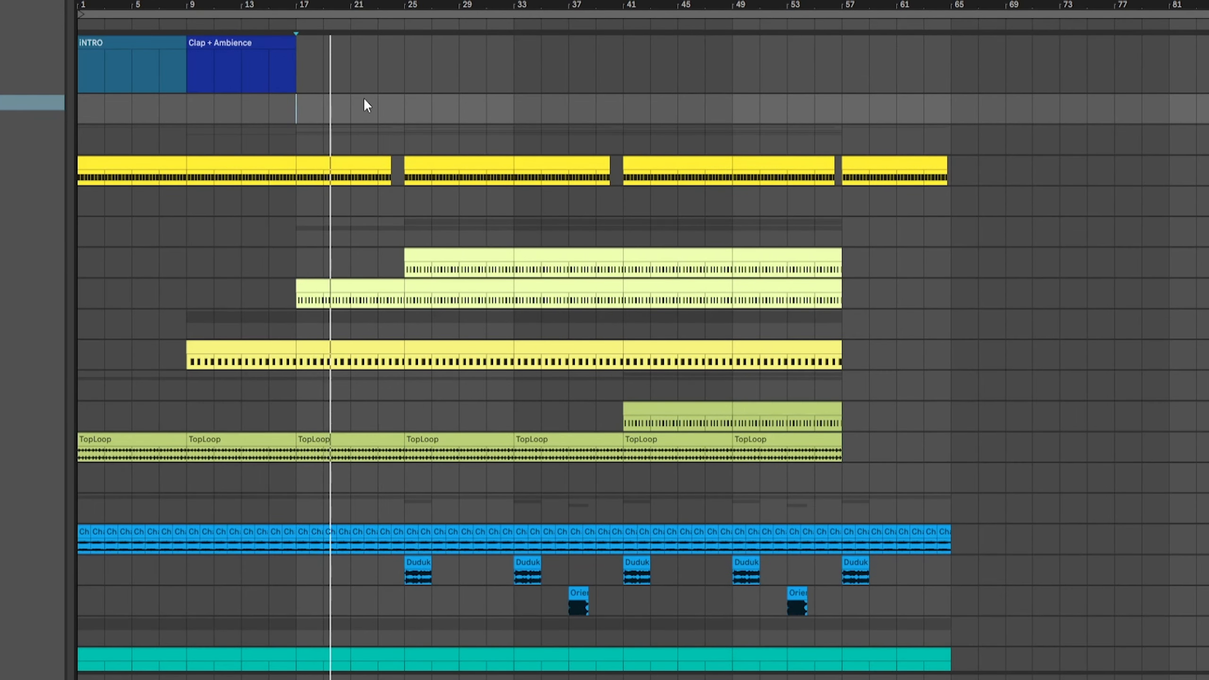
scroll(391, 149, down, 2)
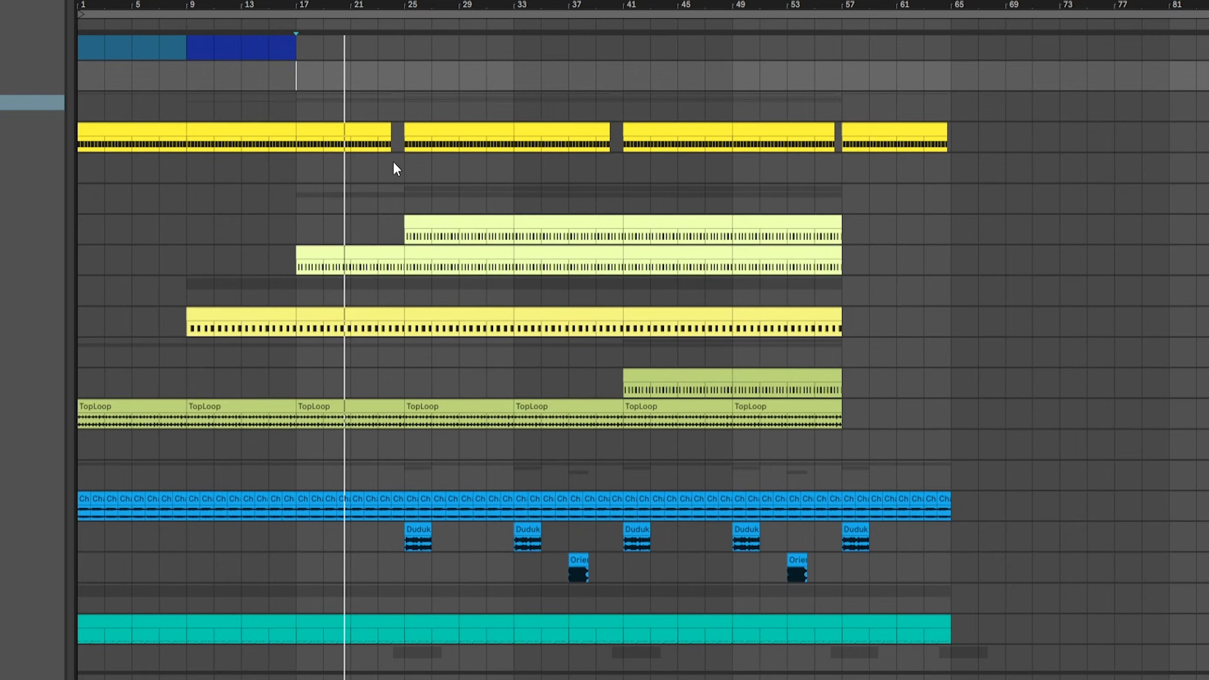
scroll(395, 163, up, 2)
key(space)
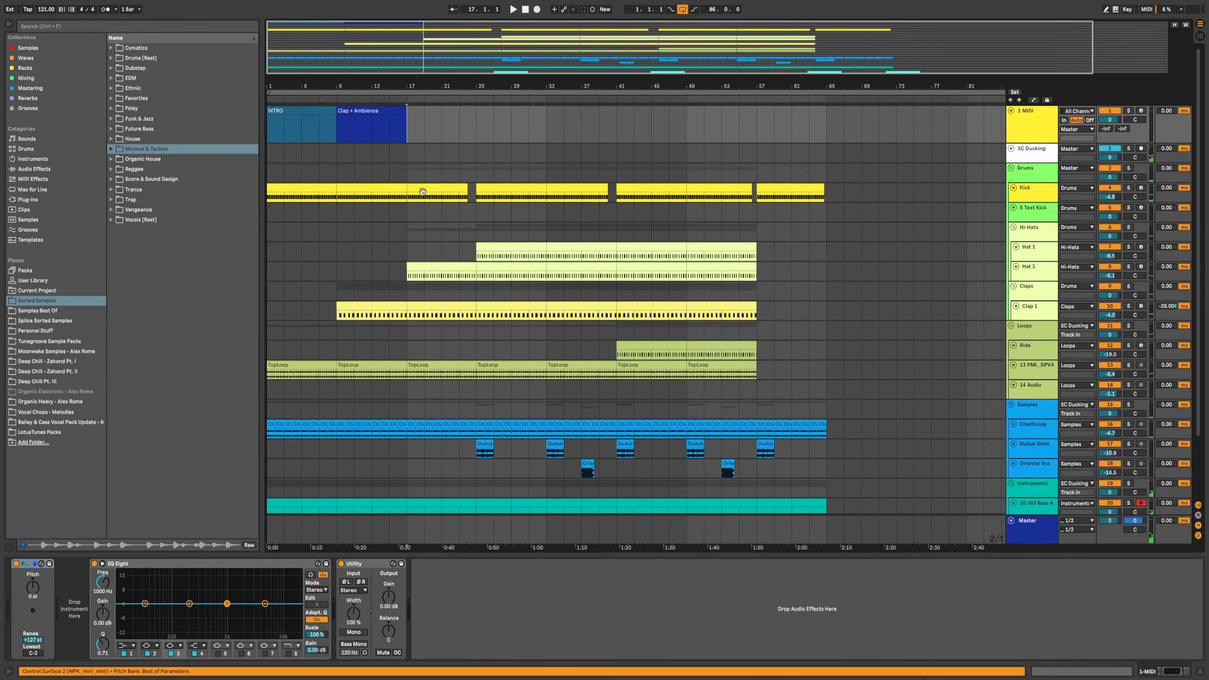
click(1035, 536)
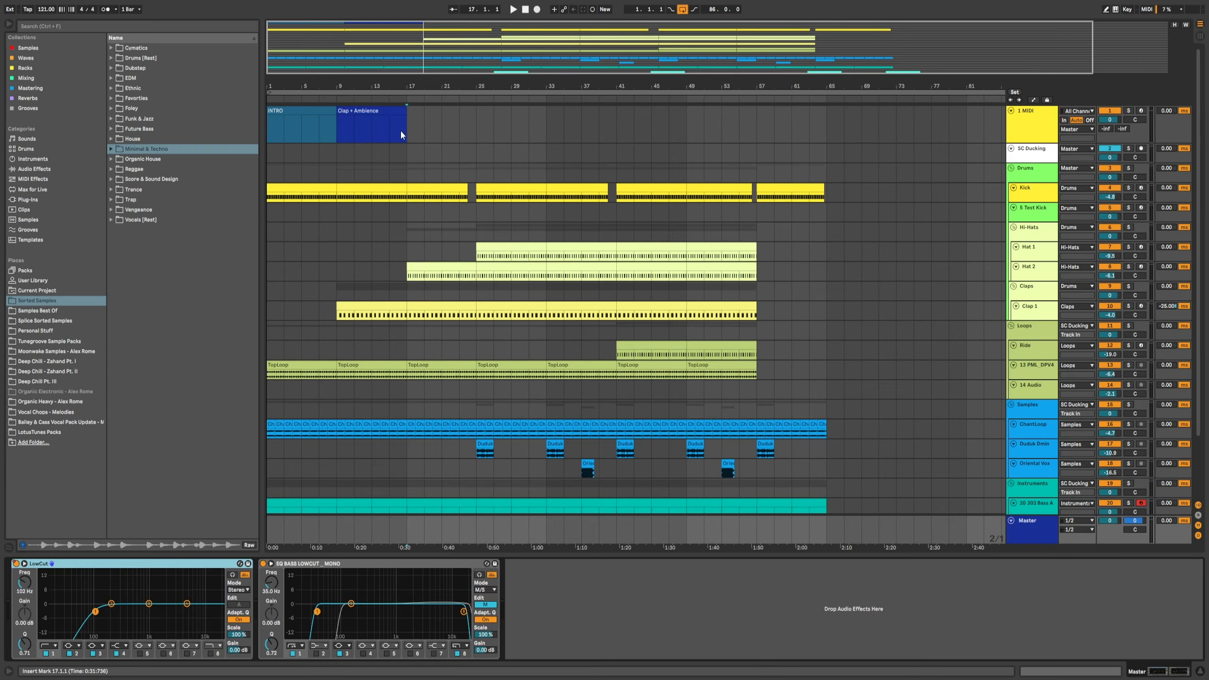
- Show the 303 Bass track's Filter Cutoff automation and play its rise leading up to bar 25
scroll(417, 157, down, 5)
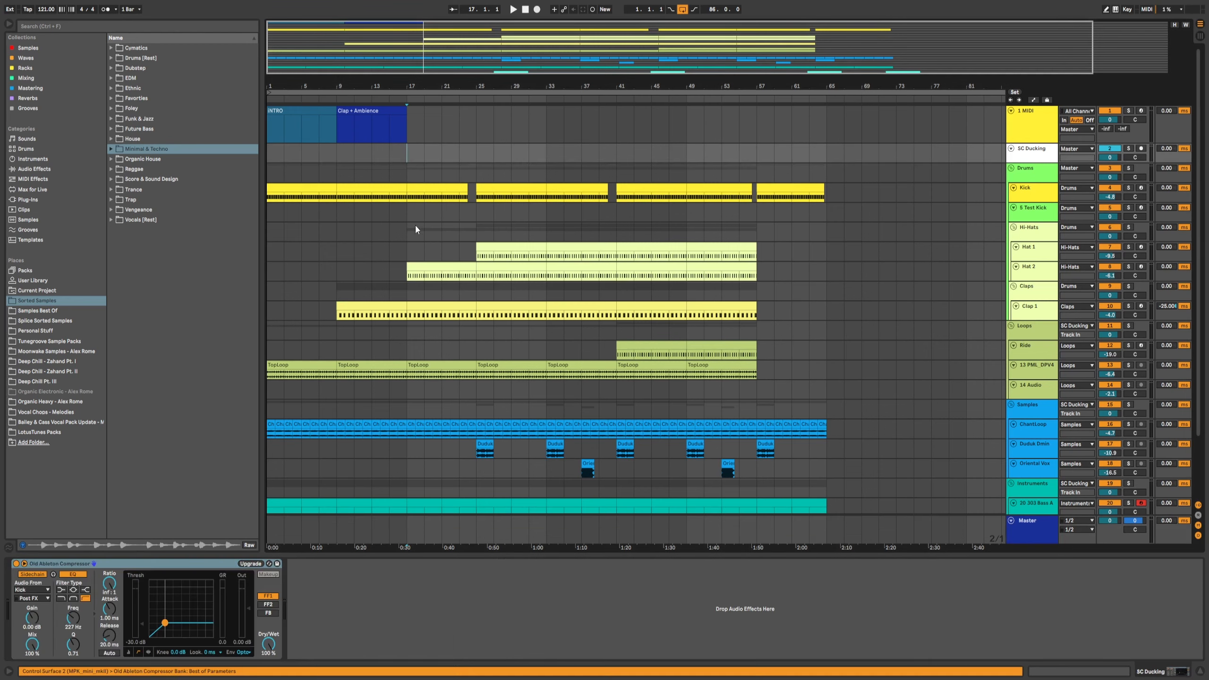
drag(441, 441, 408, 440)
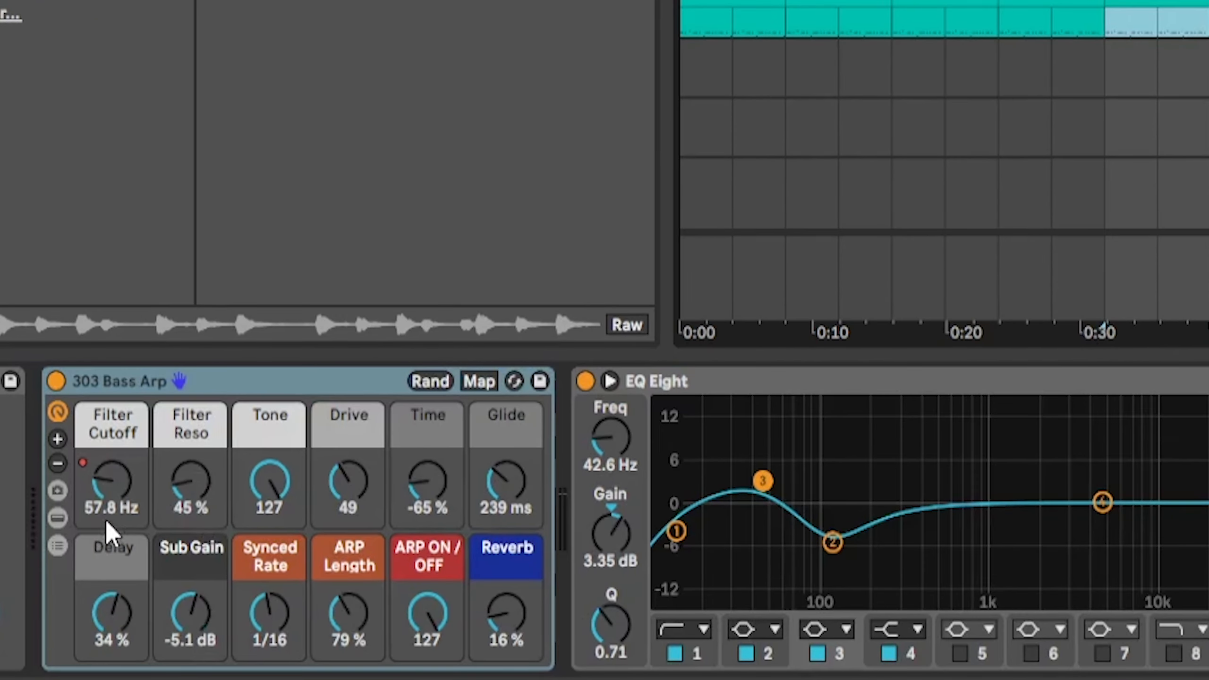
key(a)
drag(429, 395, 623, 395)
scroll(912, 392, up, 5)
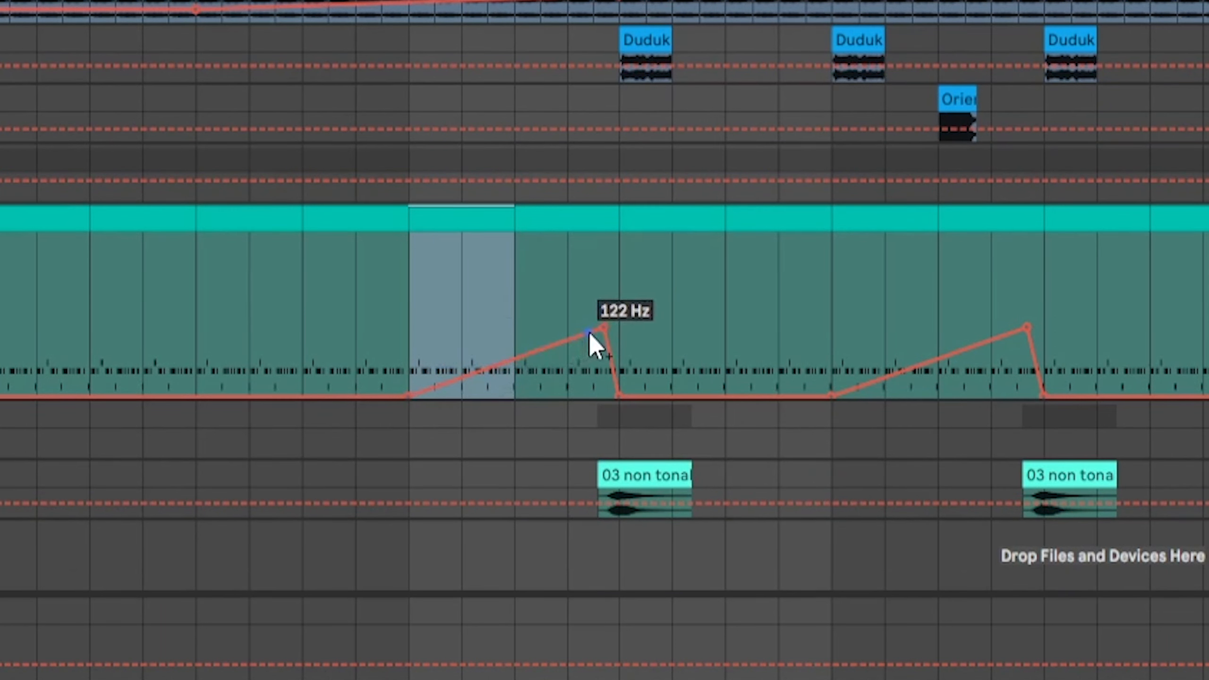
click(514, 285)
key(space)
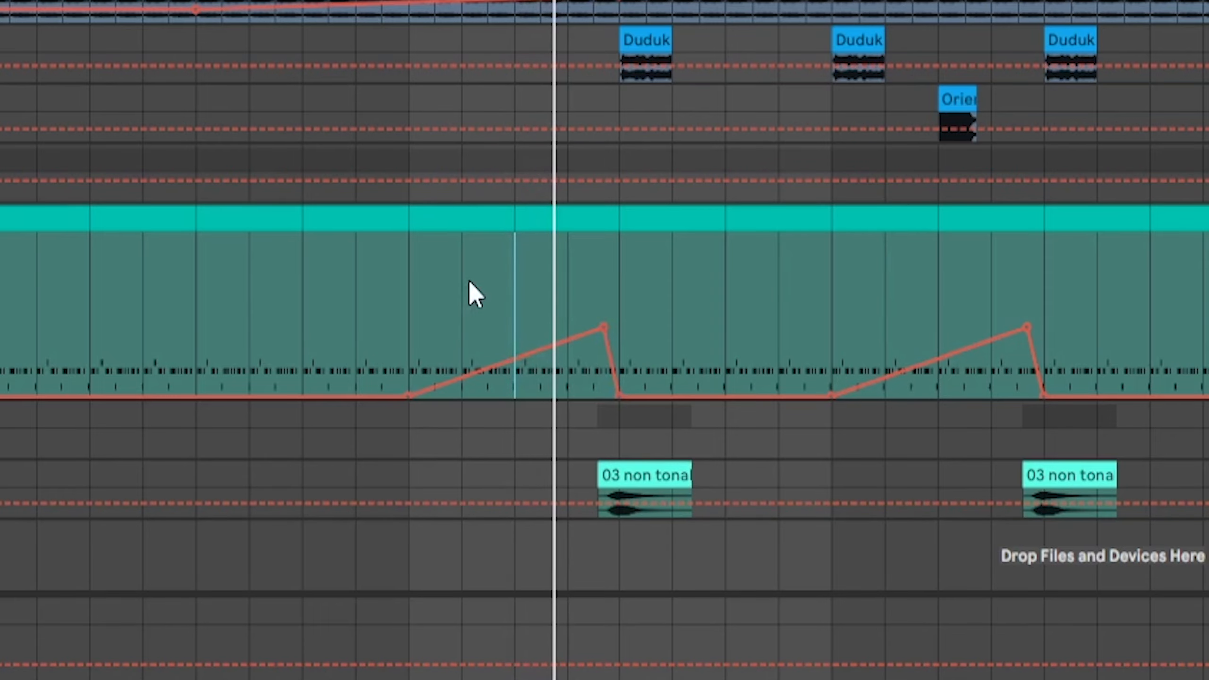
- Stop playback and enlarge the ChantLoop track to examine its Auto Filter Frequency automation around bar 17
scroll(540, 210, up, 2)
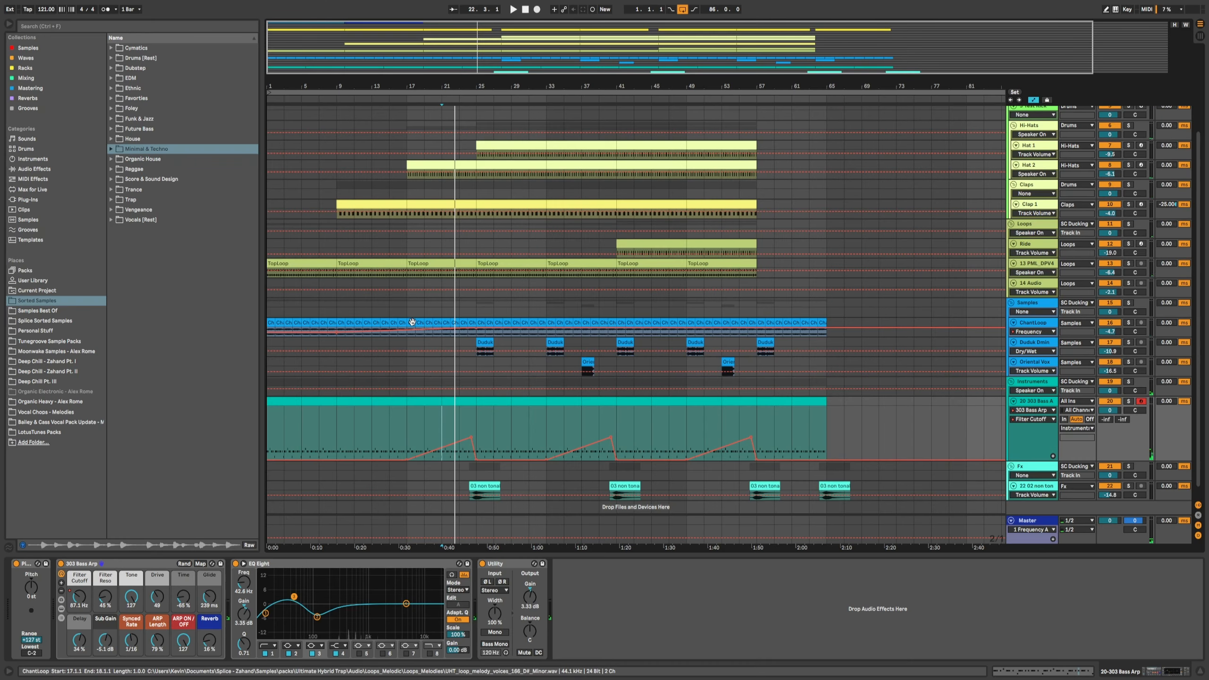
key(space)
click(413, 322)
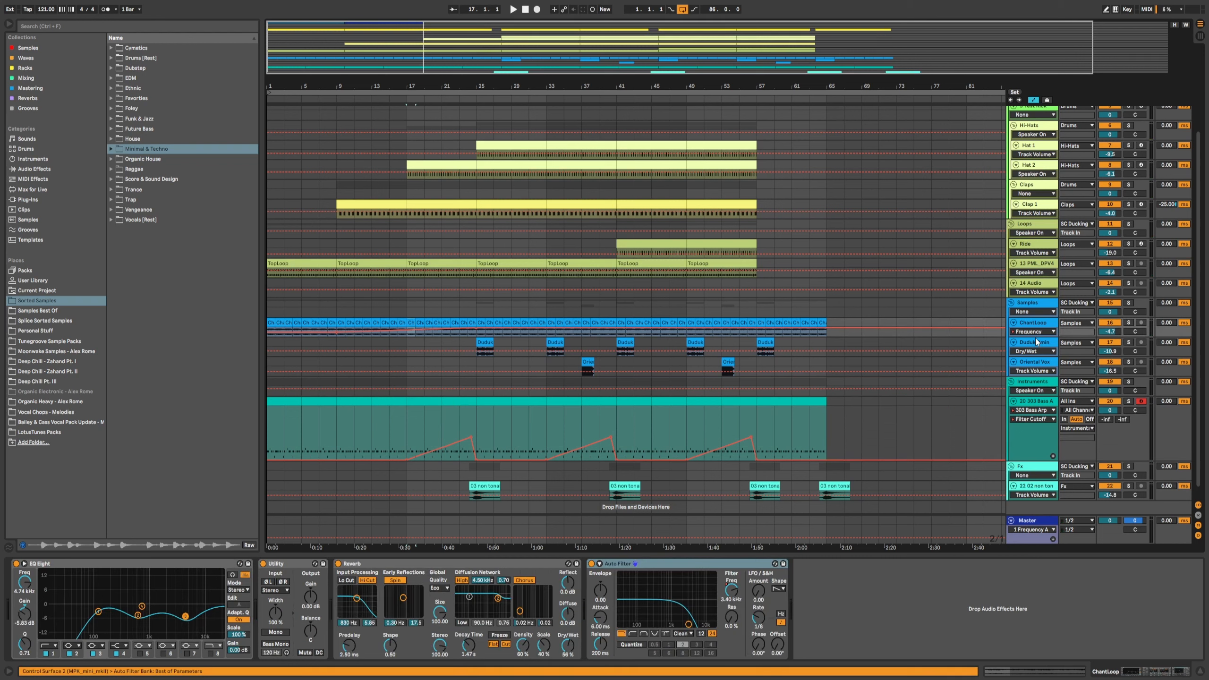
drag(1031, 337, 1030, 436)
click(412, 340)
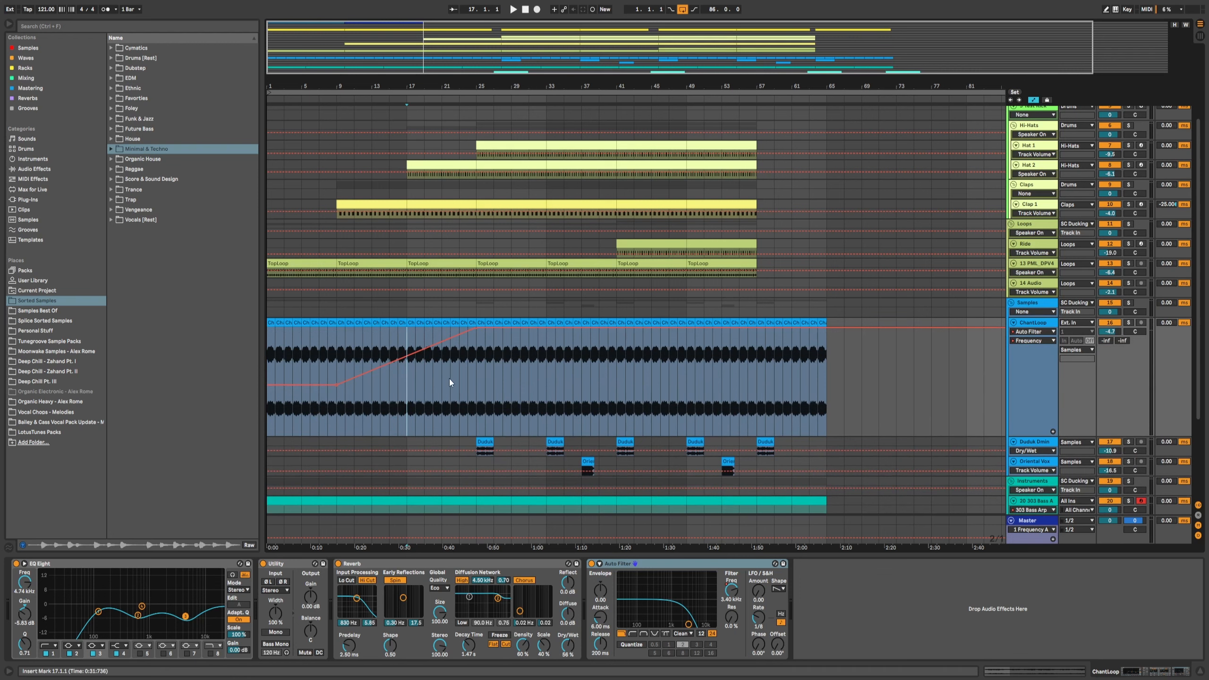
scroll(449, 380, up, 2)
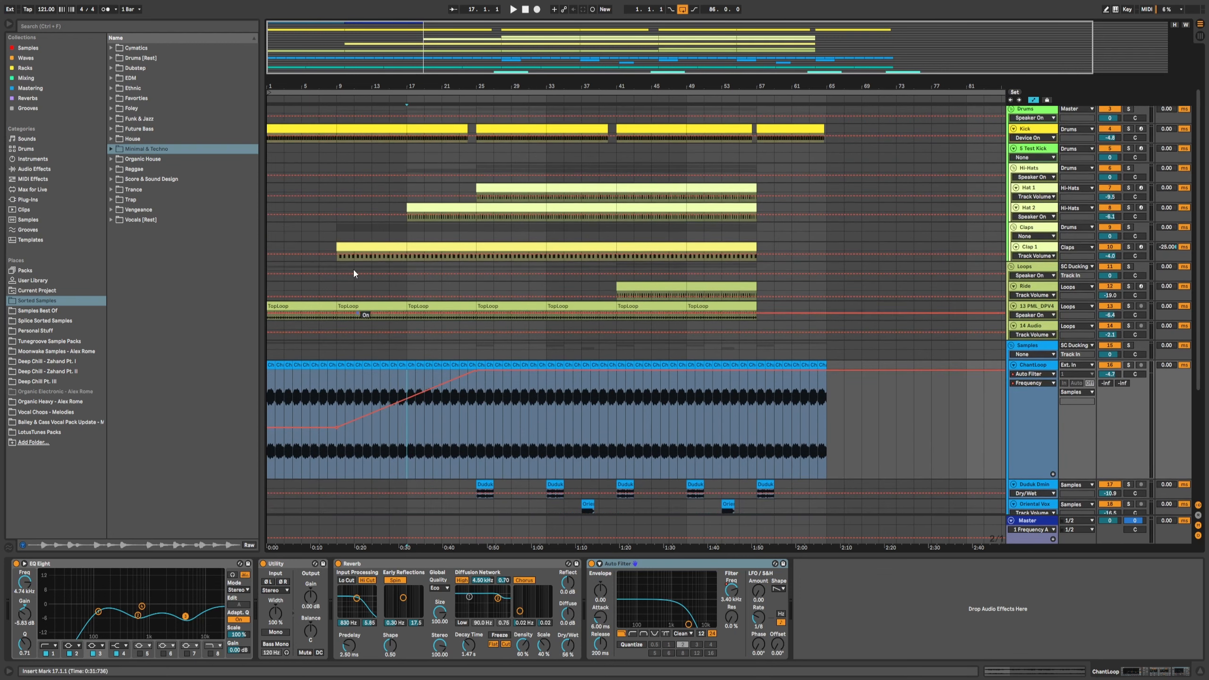
- Duplicate the Clap + Ambience marker clip to bar 17, rename the copy Build and recolour it light yellow
scroll(415, 220, up, 2)
key(h)
drag(386, 111, 437, 111)
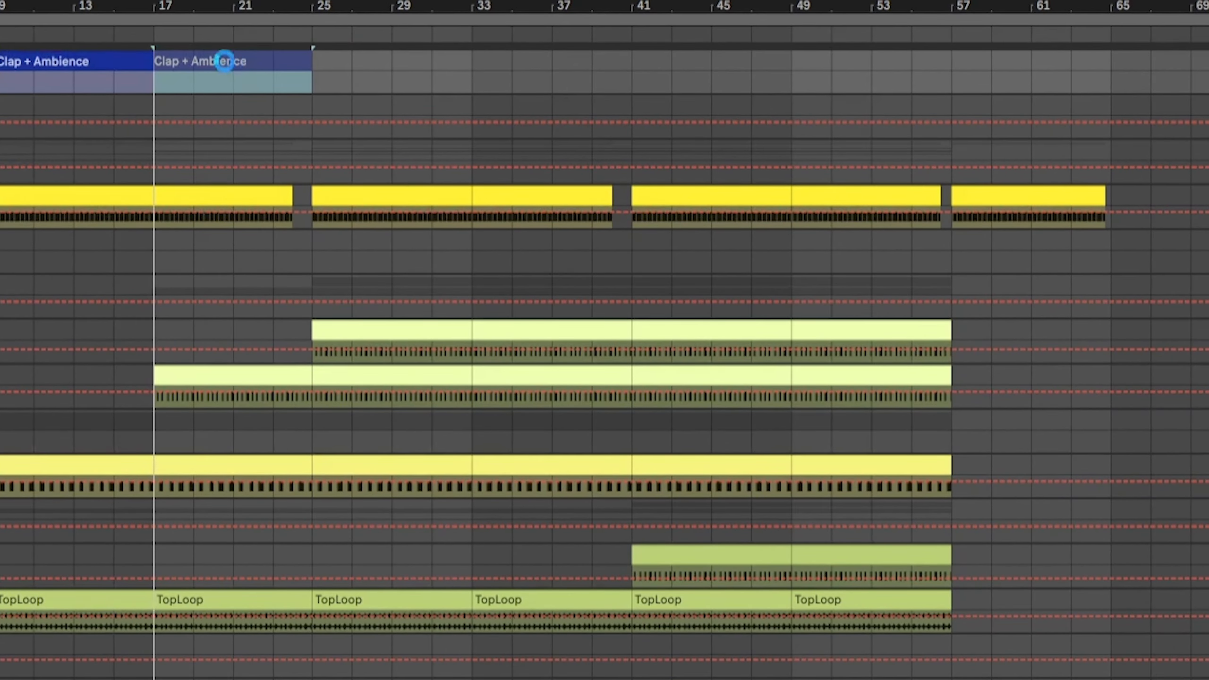
key(super+r)
text(Build)
key(Return)
right_click(214, 60)
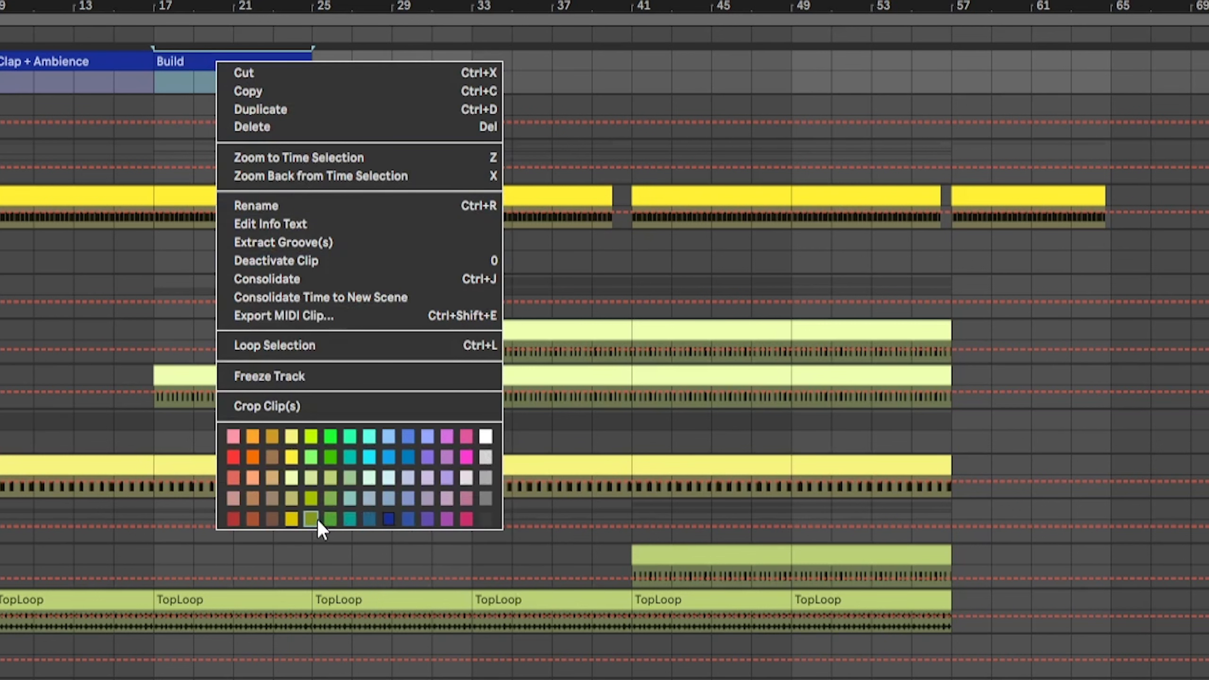
click(293, 445)
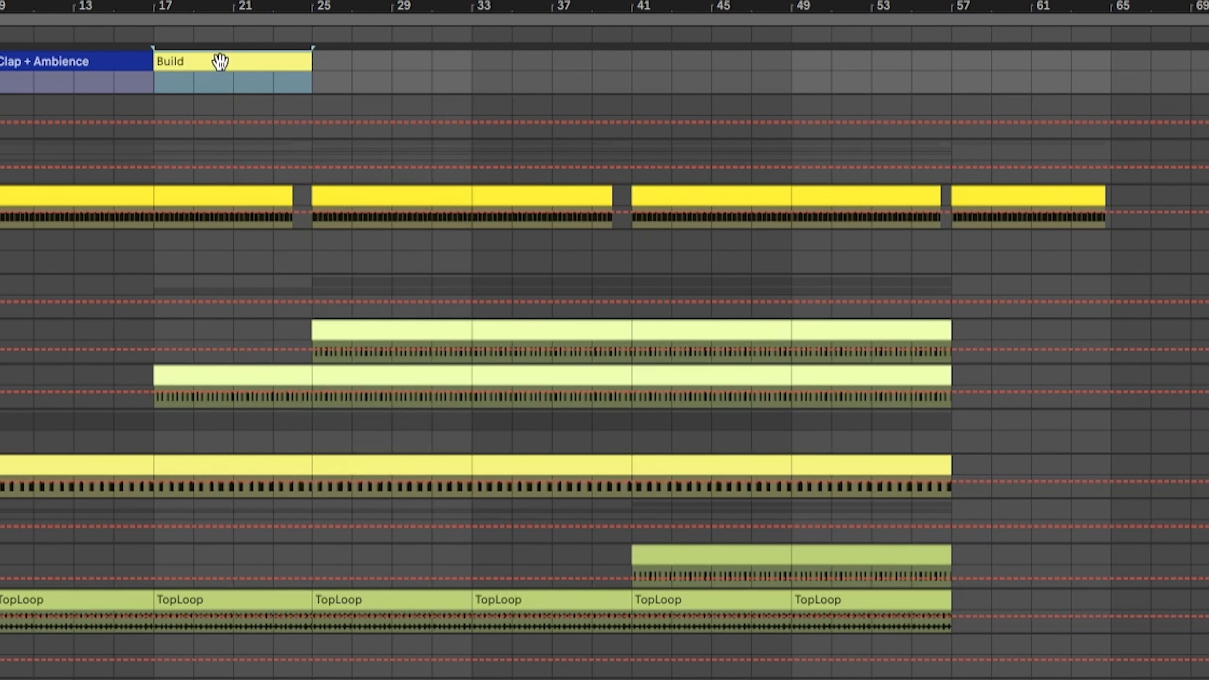
- Examine the Hat 2 entry at bar 17 and the one-bar gap in the Kick track at bar 24
scroll(294, 68, up, 5)
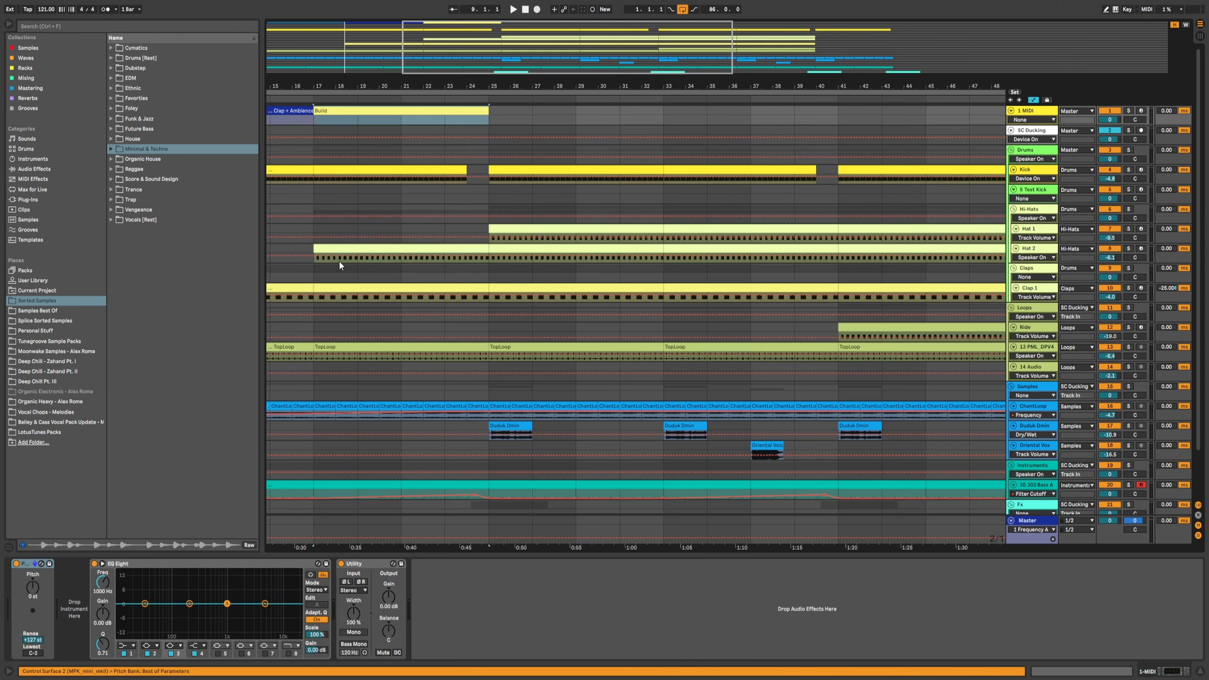
click(341, 264)
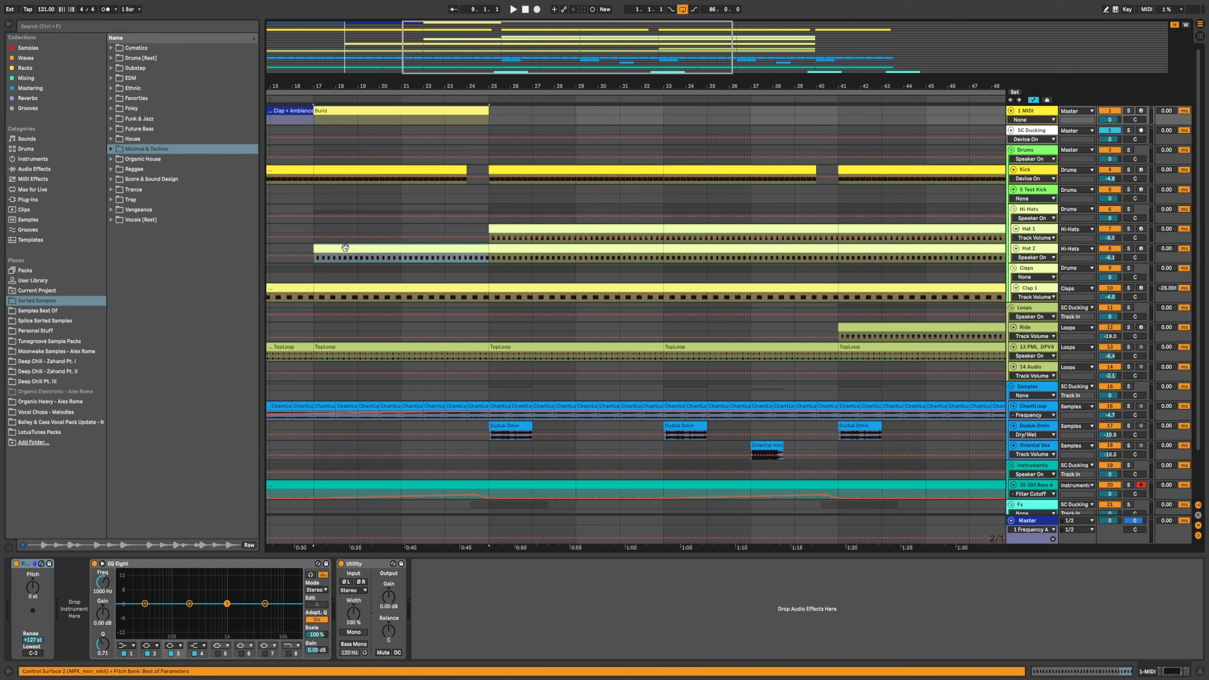
scroll(345, 215, down, 5)
scroll(451, 166, up, 5)
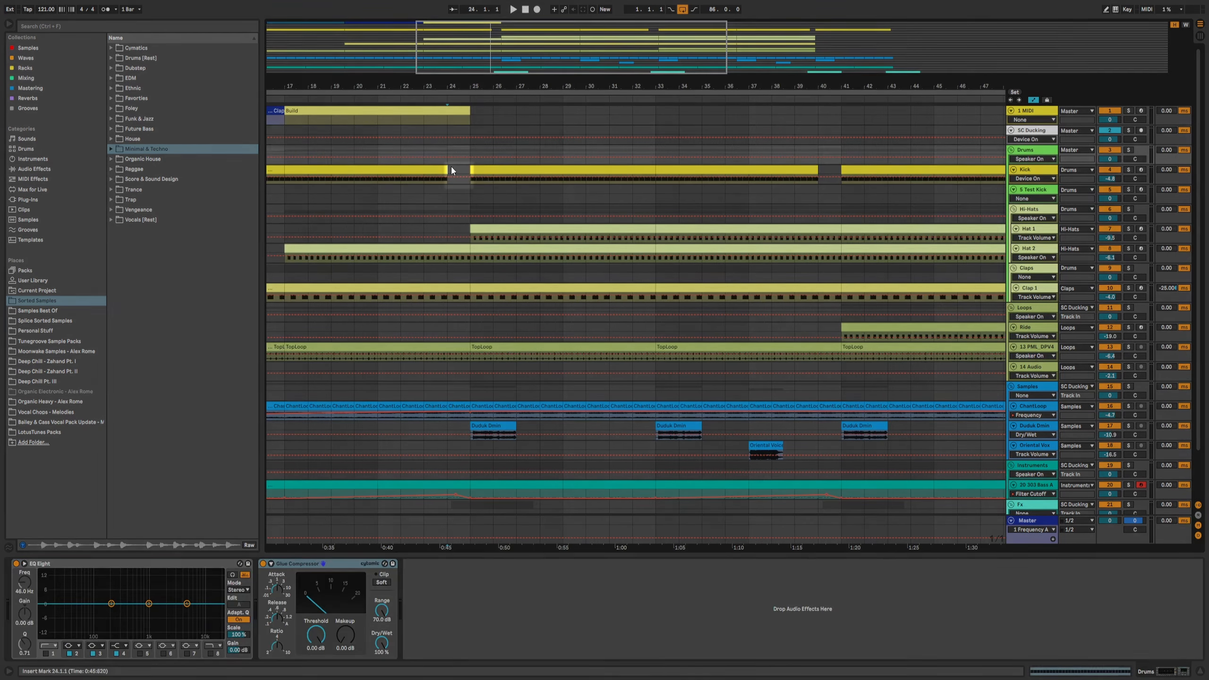
click(448, 171)
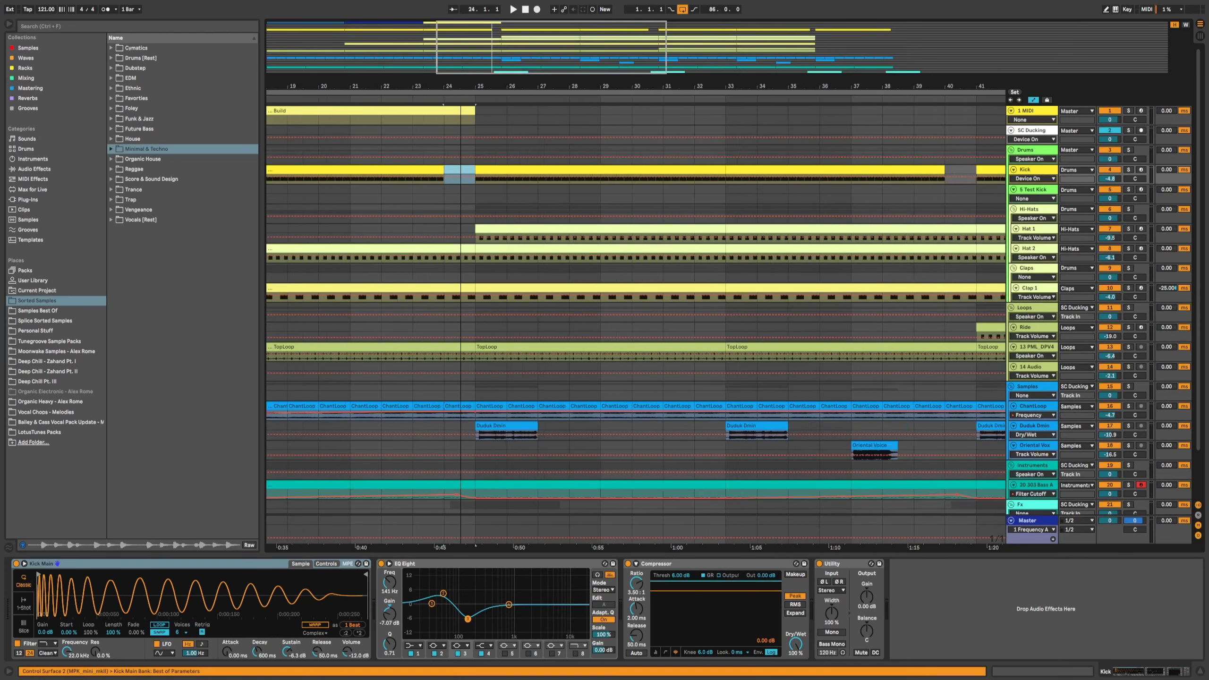
scroll(460, 174, up, 3)
mouse_move(483, 171)
mouse_down()
mouse_move(440, 170)
mouse_move(480, 170)
mouse_up()
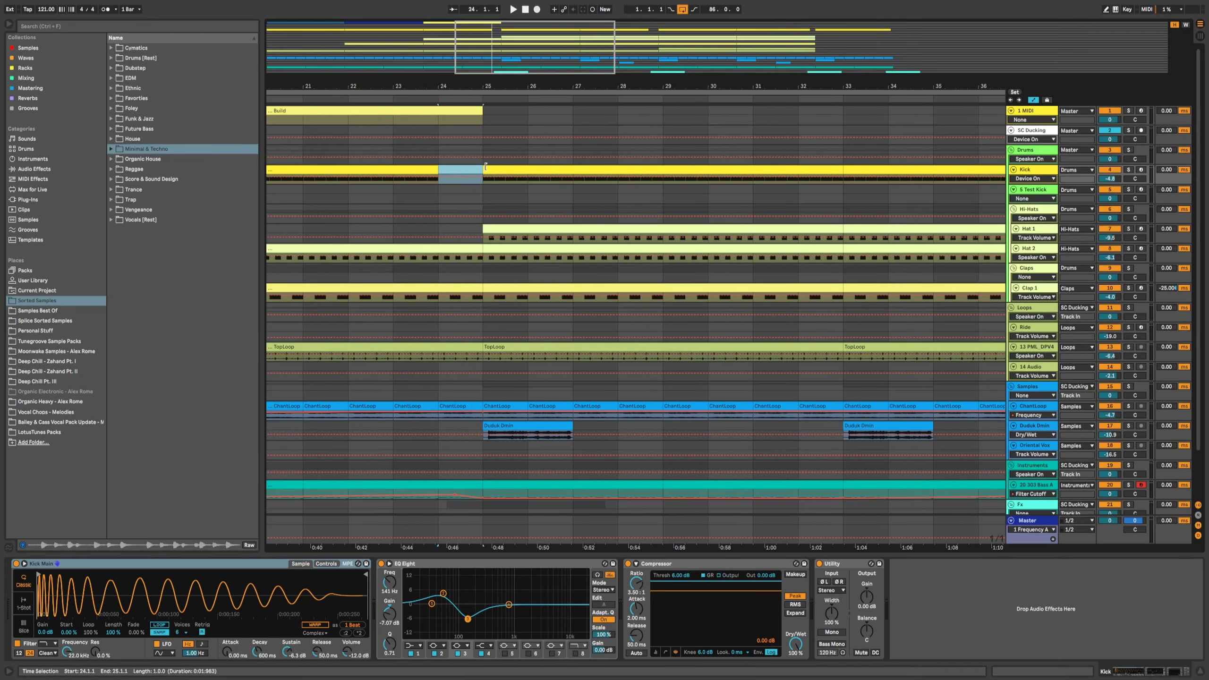
key(w)
click(439, 143)
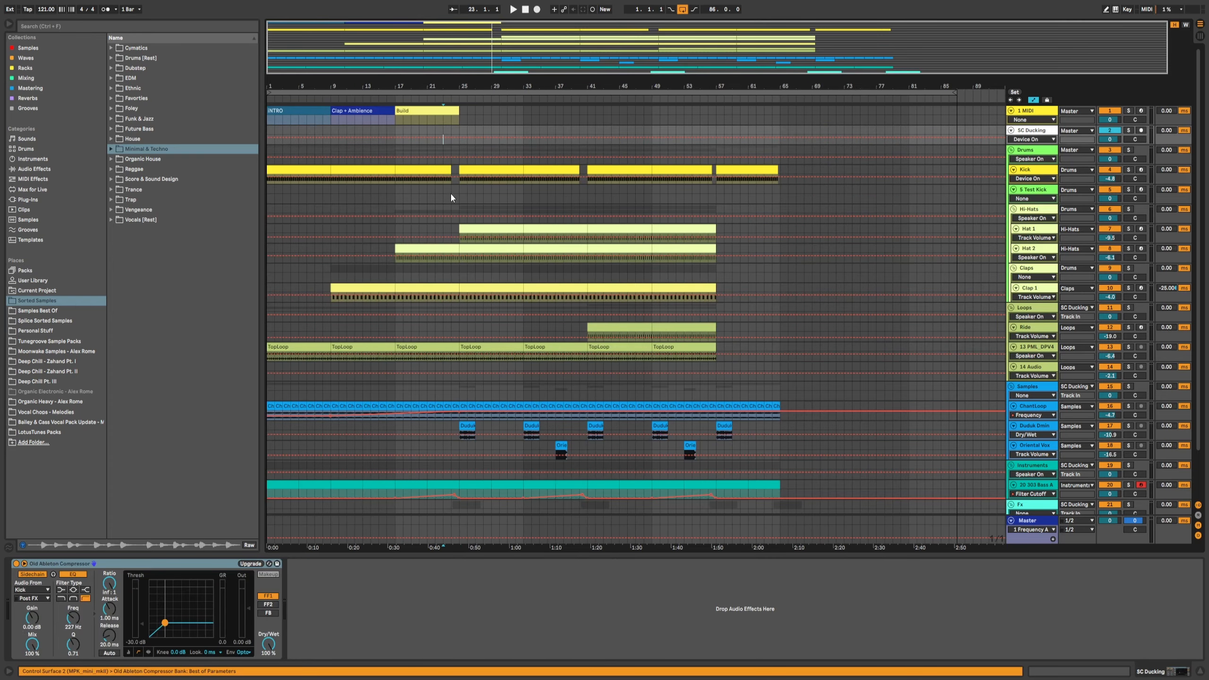
- Play the non tonal atmospheric transition clip from bar 24 on the Fx track
scroll(430, 378, down, 2)
click(466, 474)
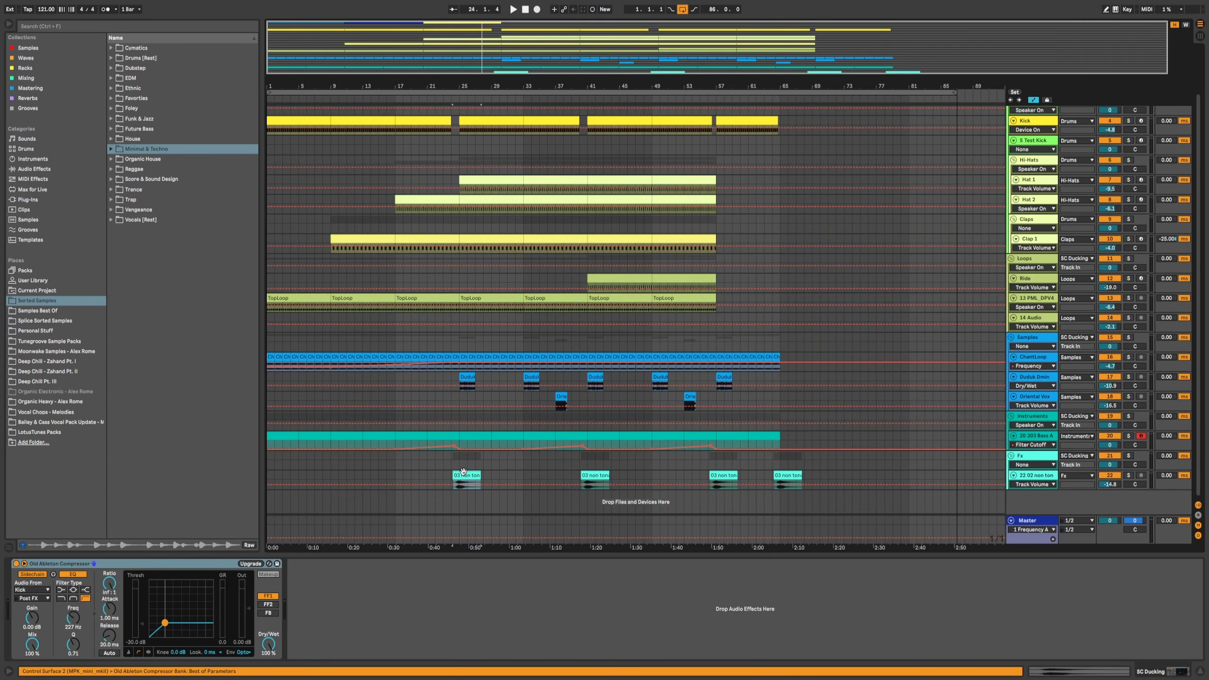
drag(460, 89, 460, 131)
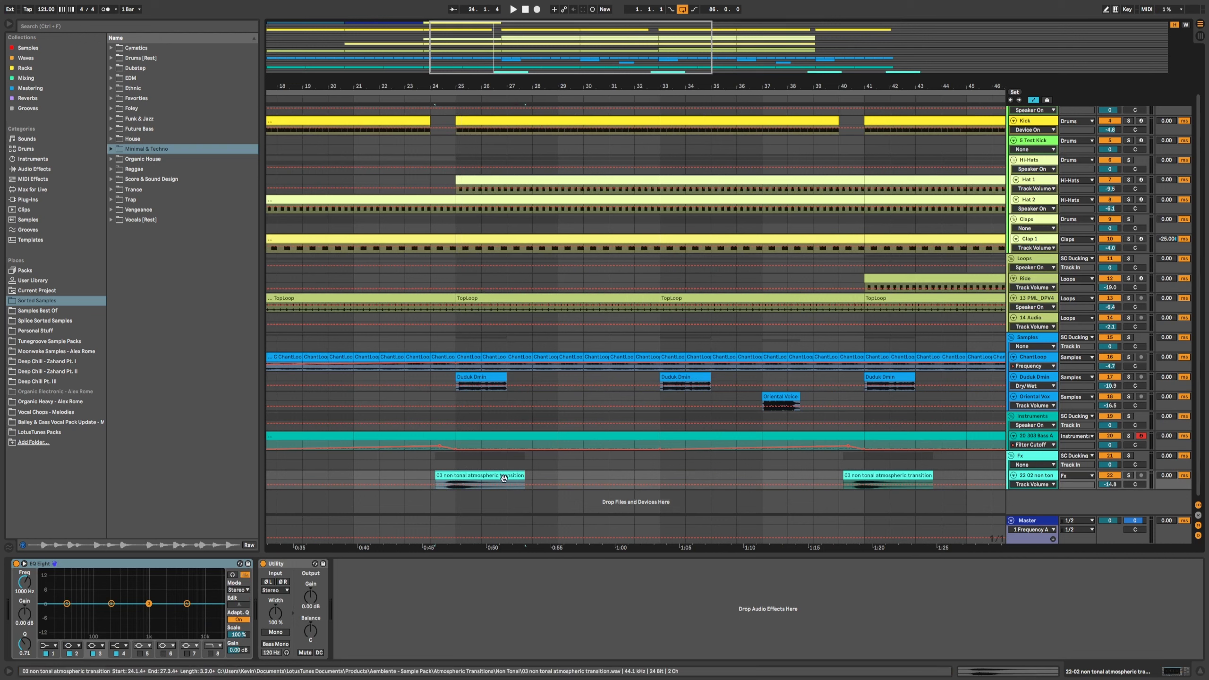
key(space)
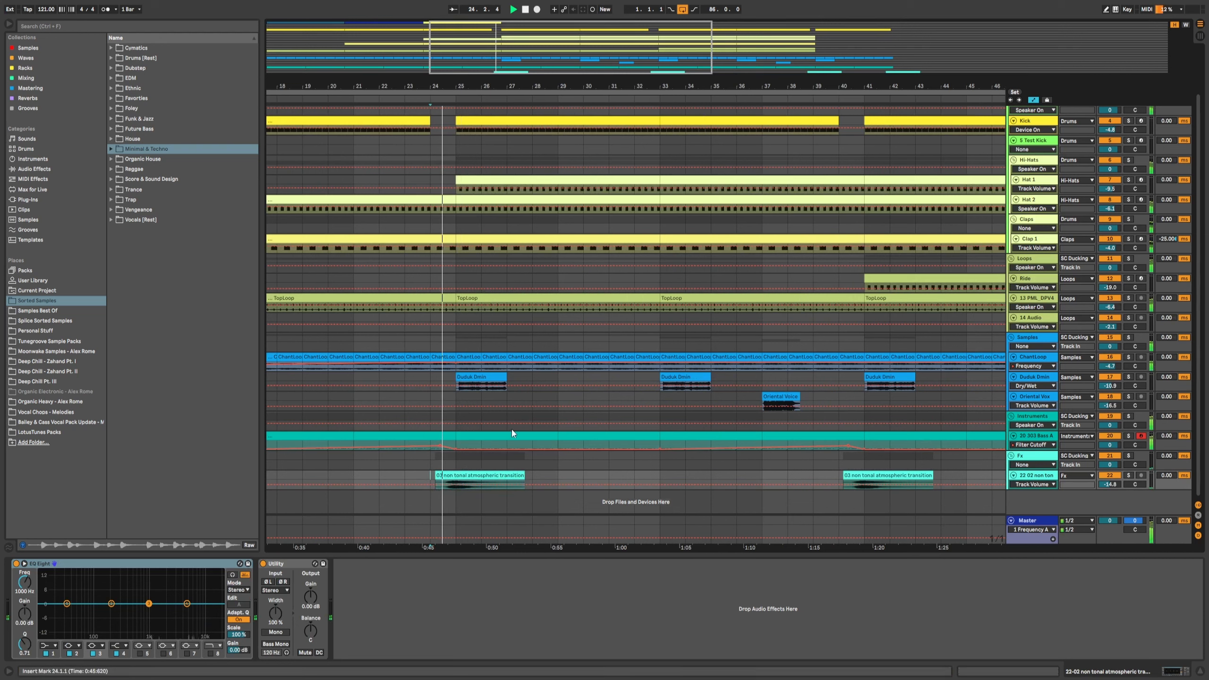
key(space)
click(509, 475)
- Insert a one-bar marker clip at bar 24, over the end of the Build clip, and name it Predrop
scroll(514, 429, up, 3)
scroll(515, 429, left, 2)
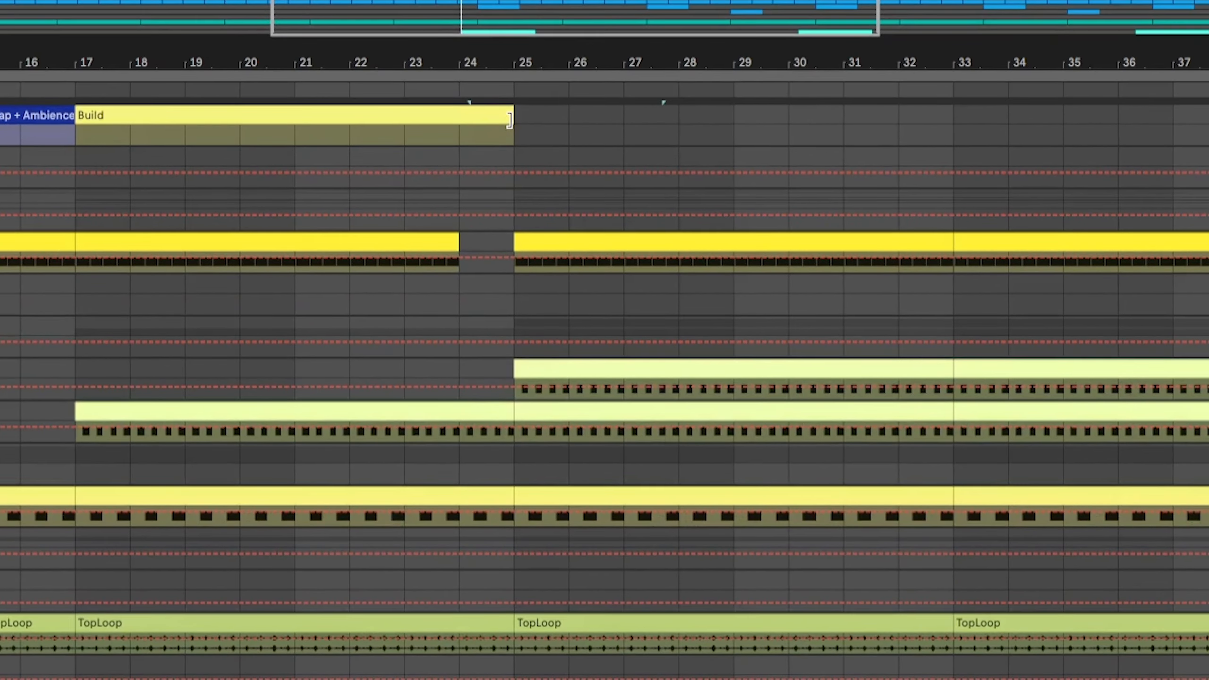
mouse_move(509, 120)
mouse_down()
mouse_move(472, 125)
mouse_move(514, 130)
mouse_up()
key(ctrl+shift+m)
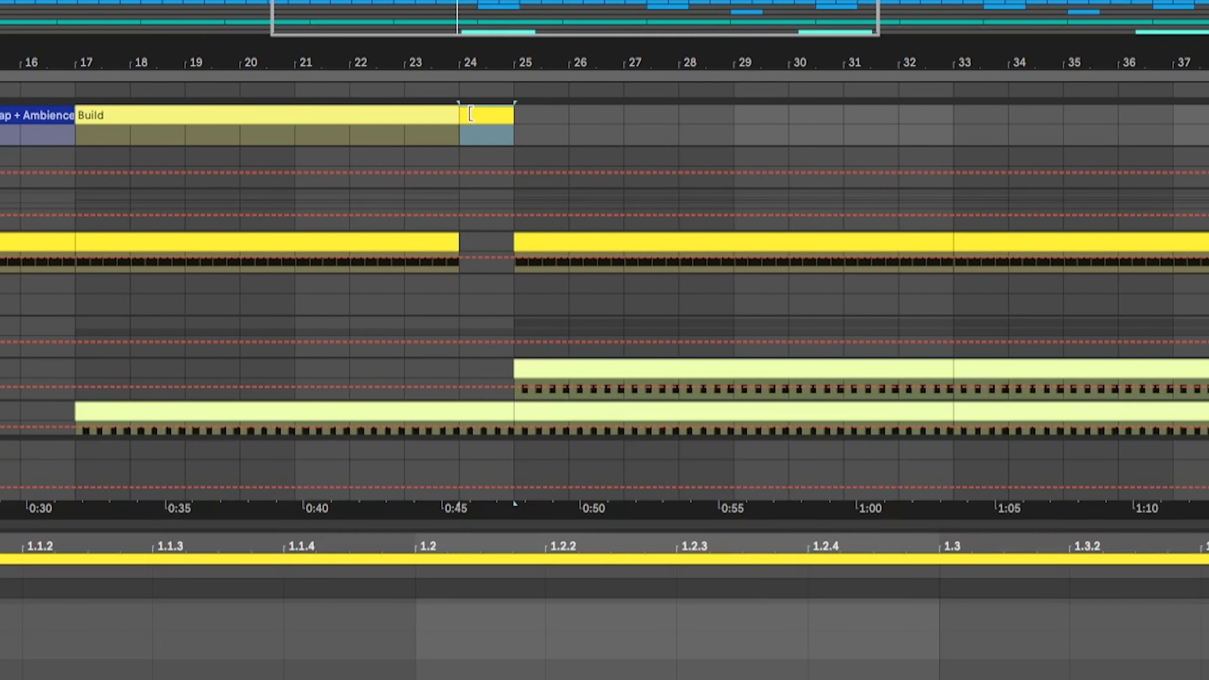
key(ctrl+r)
text(Predrop)
key(Return)
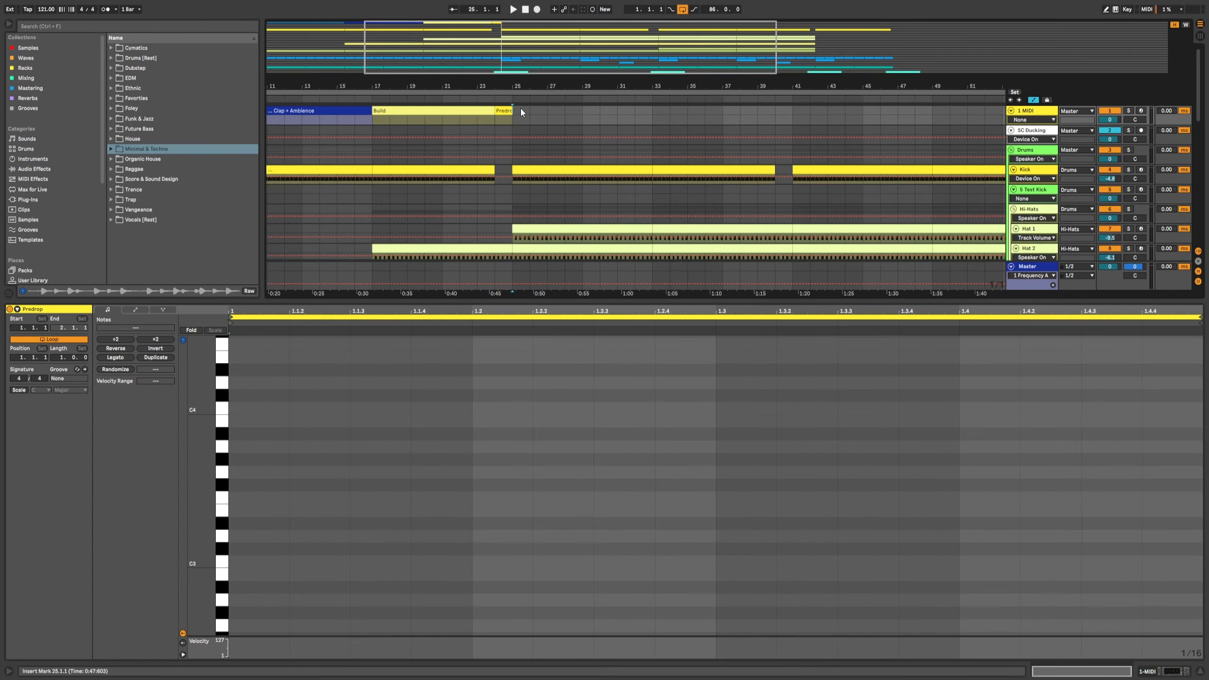
- Close the clip's note editor and listen to the arrangement from bar 25
key(shift+Tab)
drag(522, 85, 498, 82)
key(space)
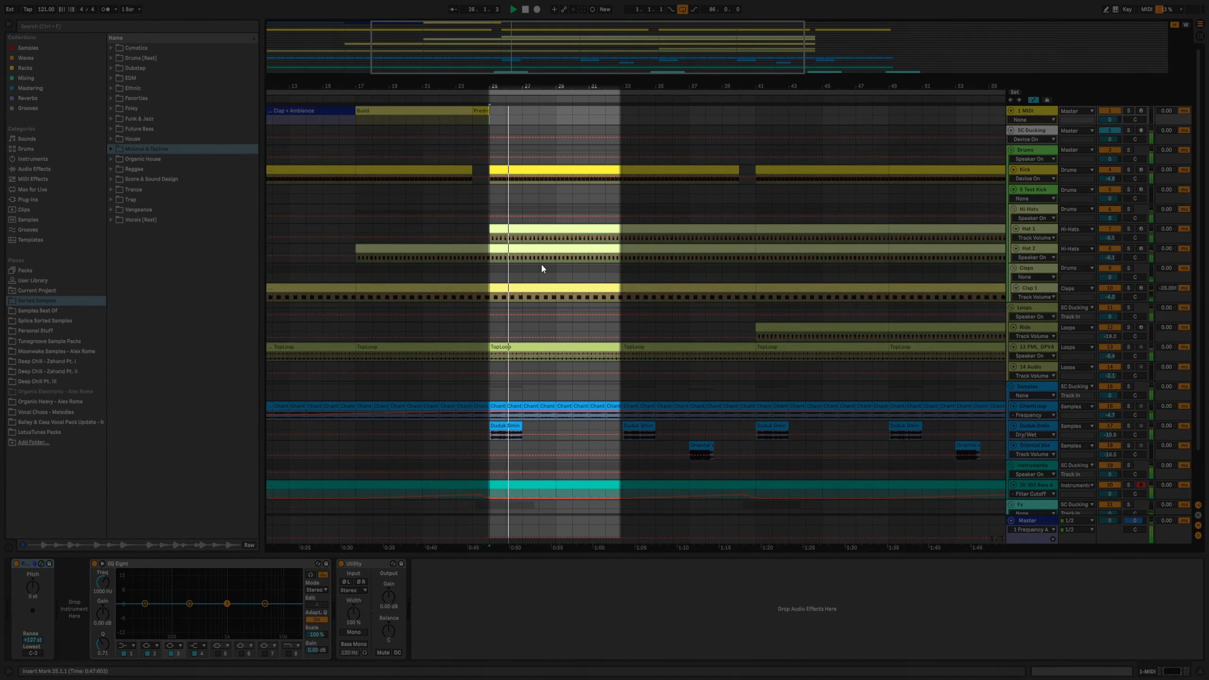
scroll(541, 266, down, 1)
key(space)
- Listen to the Hat 1 track soloed from bar 25 and bring Hat 2 into the solo for comparison
drag(519, 86, 519, 81)
scroll(519, 228, up, 1)
click(518, 228)
click(1129, 229)
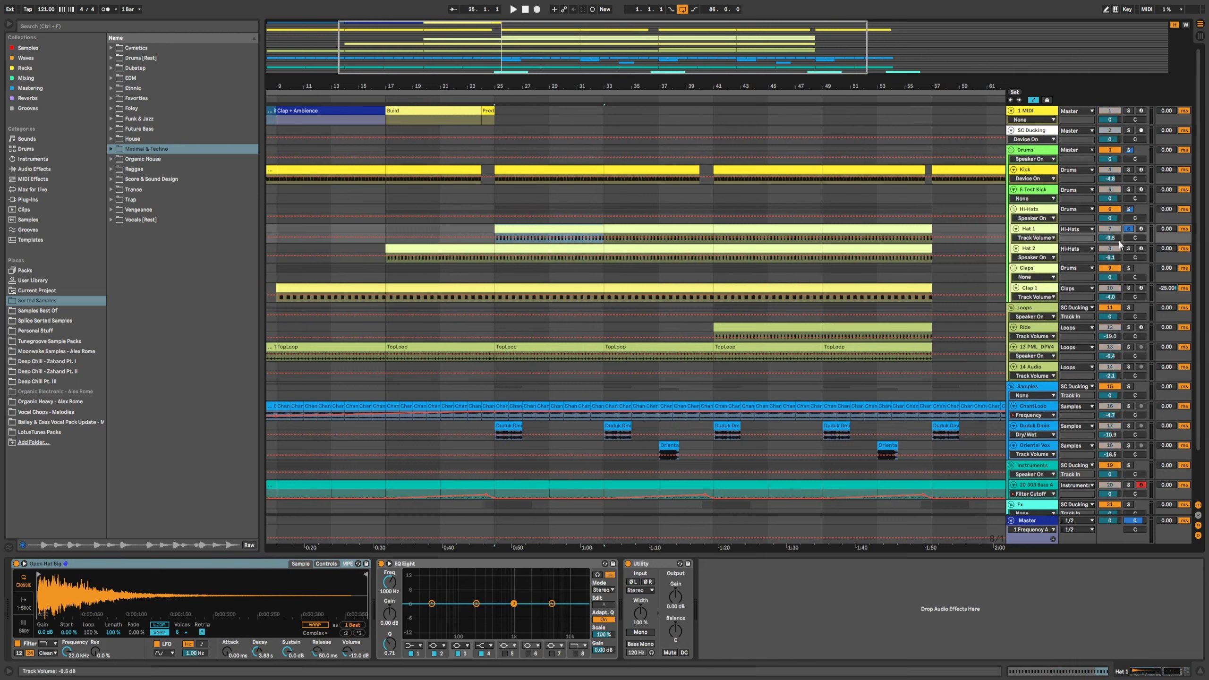
key(space)
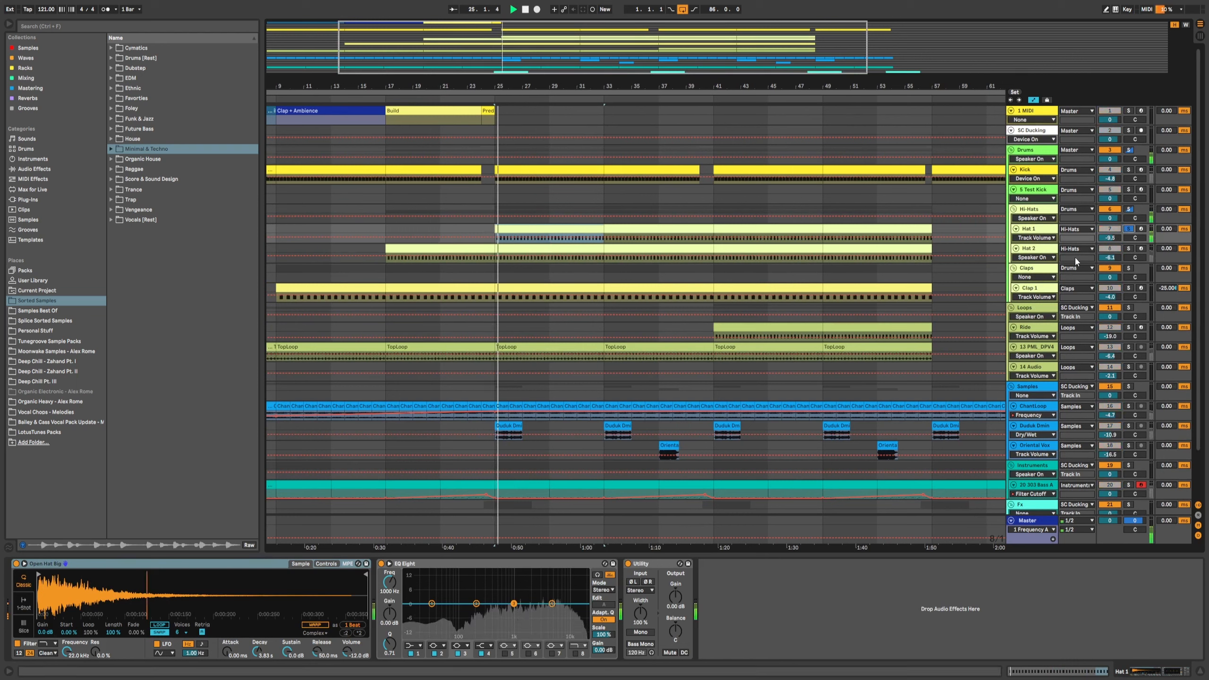
click(1128, 248)
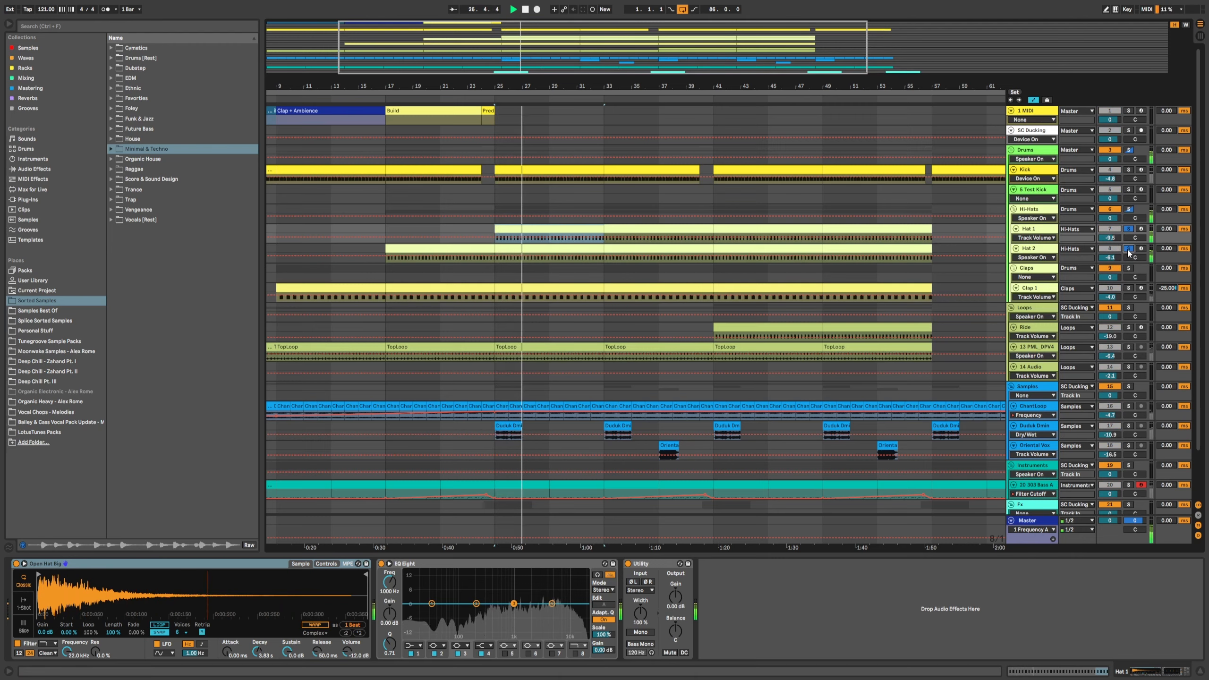
key(space)
click(1128, 249)
- Insert an eight-bar marker clip from bar 25 to bar 33 and name it Drop
drag(496, 112, 576, 115)
key(ctrl+shift+m)
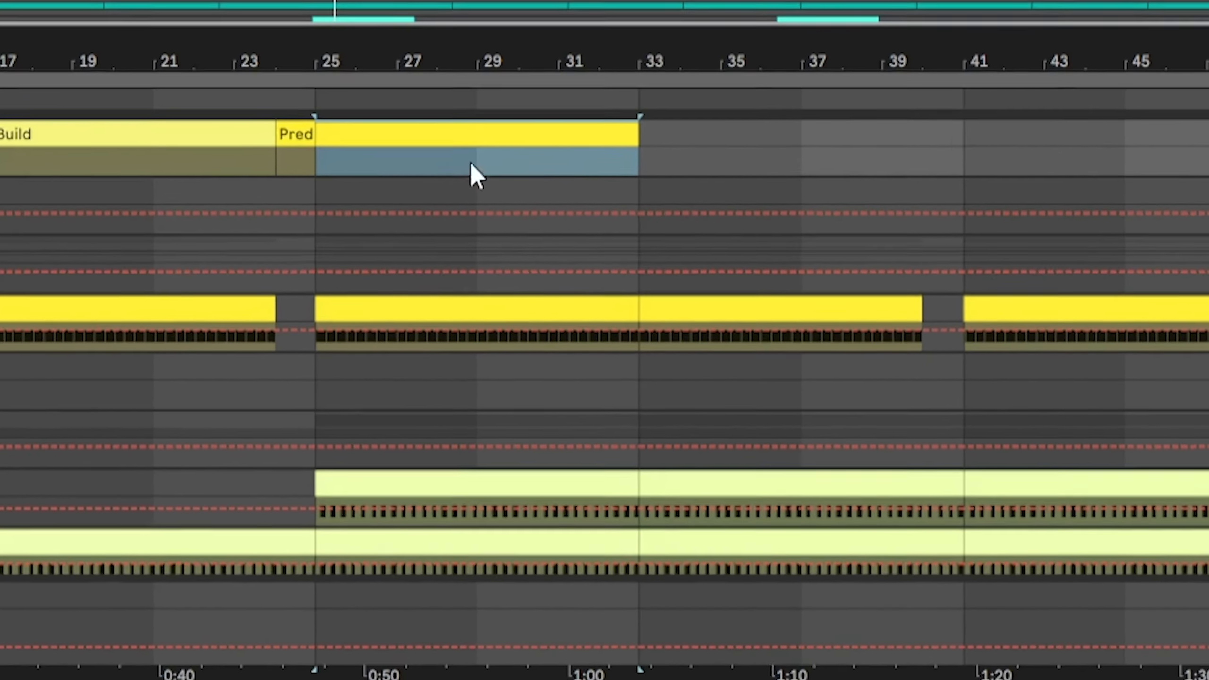
key(ctrl+r)
text(Drop)
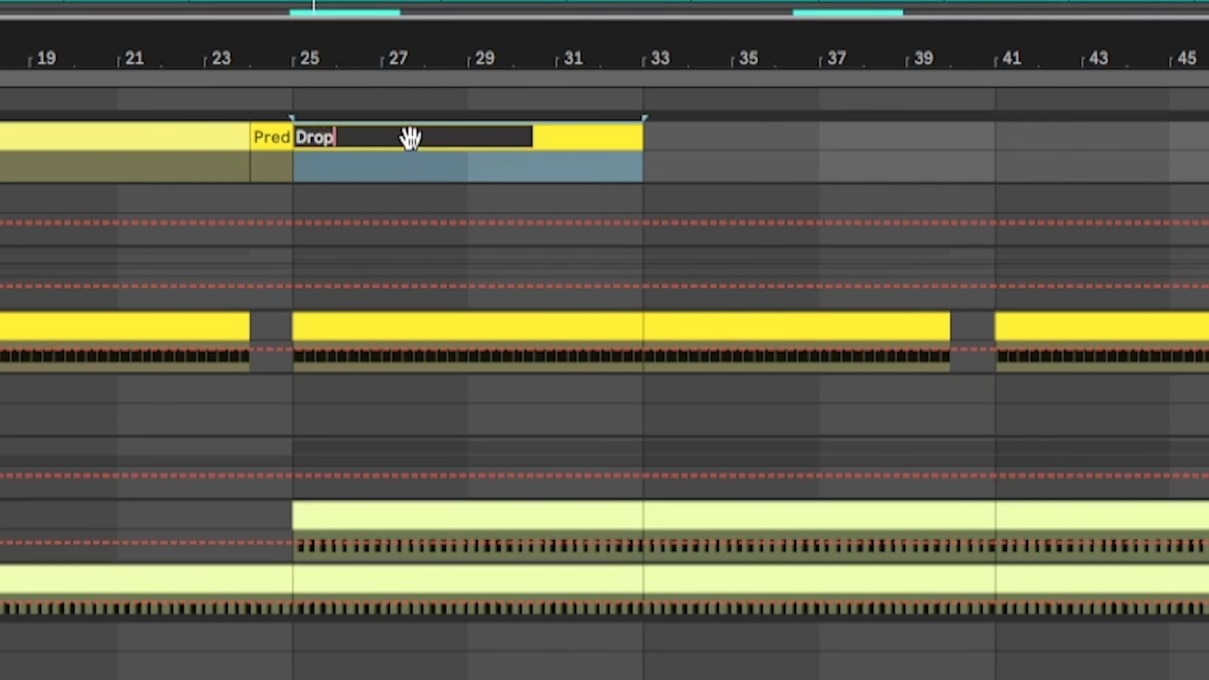
key(Return)
- Recolour the Drop marker clip dark red
right_click(410, 137)
key(Escape)
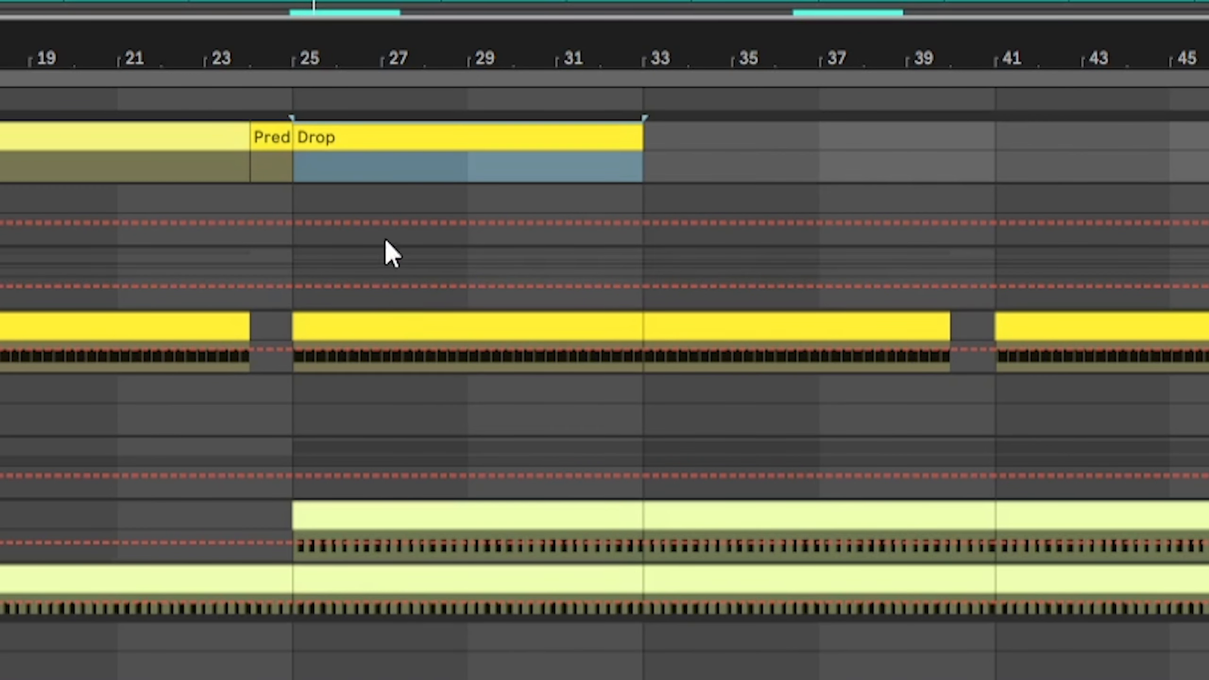
right_click(391, 158)
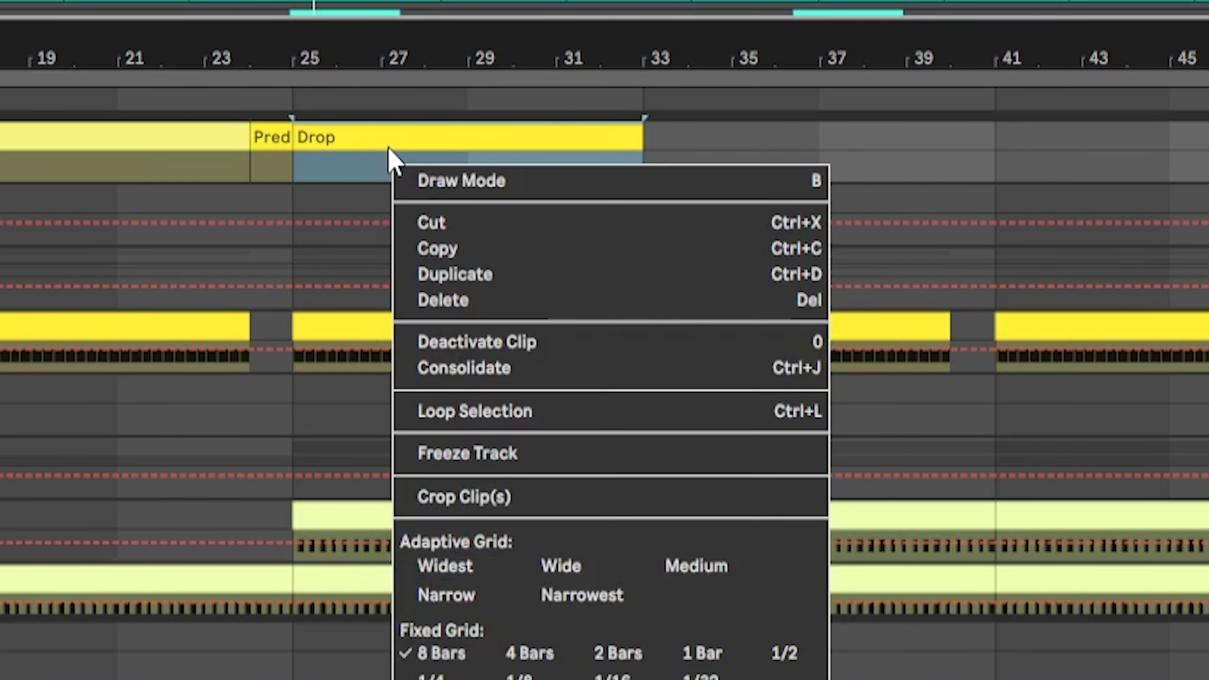
right_click(347, 131)
click(375, 679)
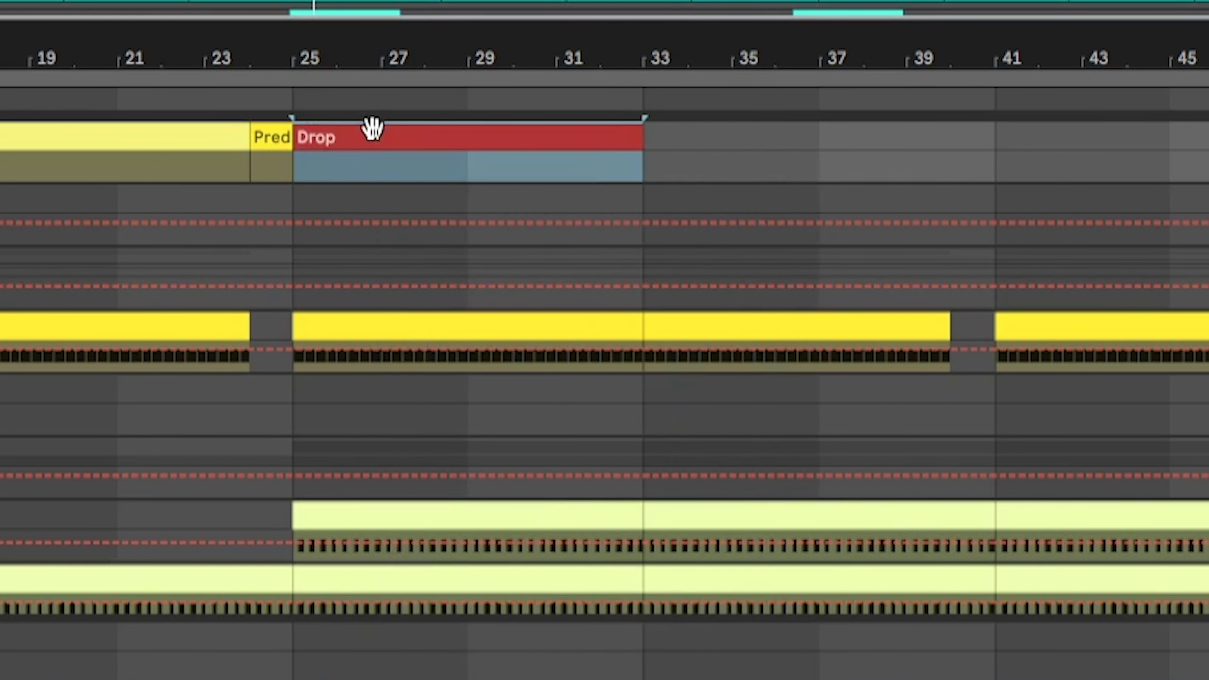
- Extend the red marker clip's name to Drop (release in tension)
key(super+r)
text((release in t)
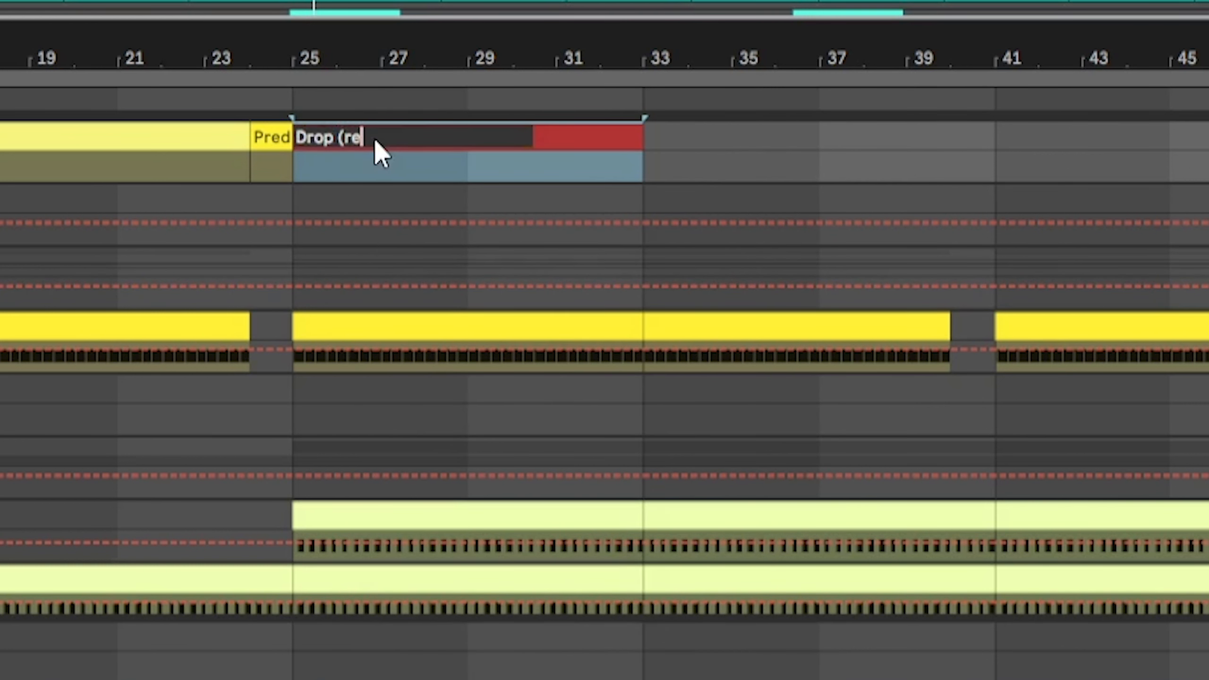
text(ension)
key(Return)
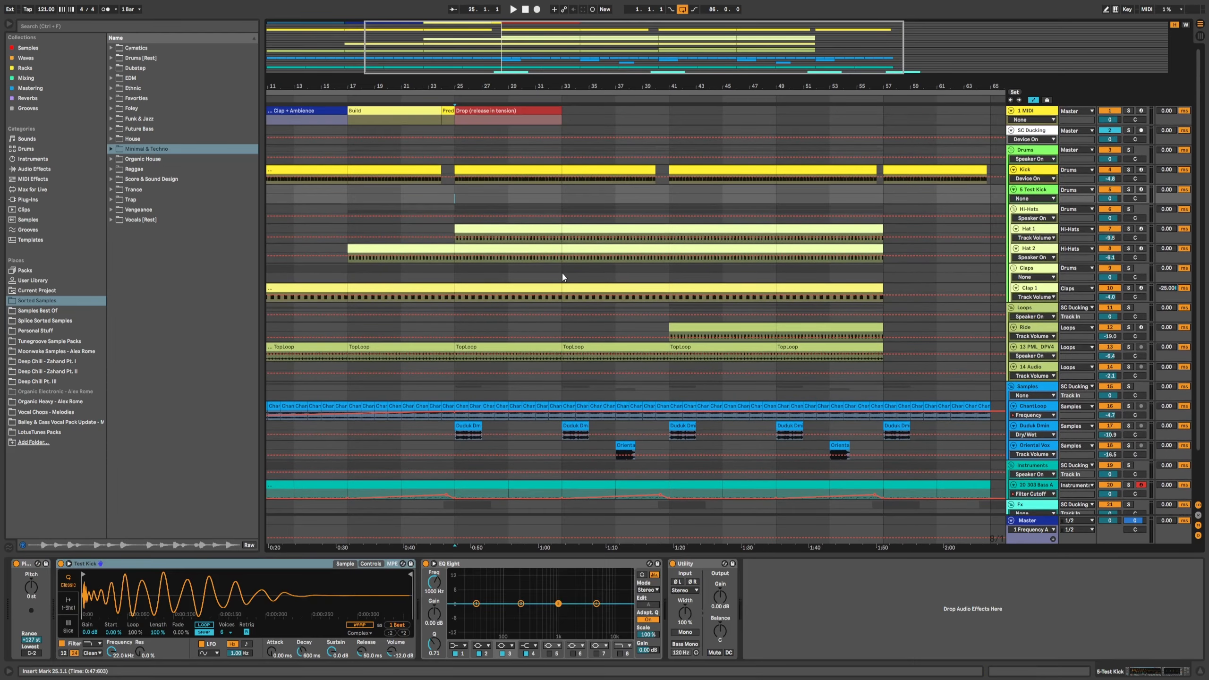
- Select the Duduk Dmin clip at bar 33 and play the full arrangement from that bar
click(579, 431)
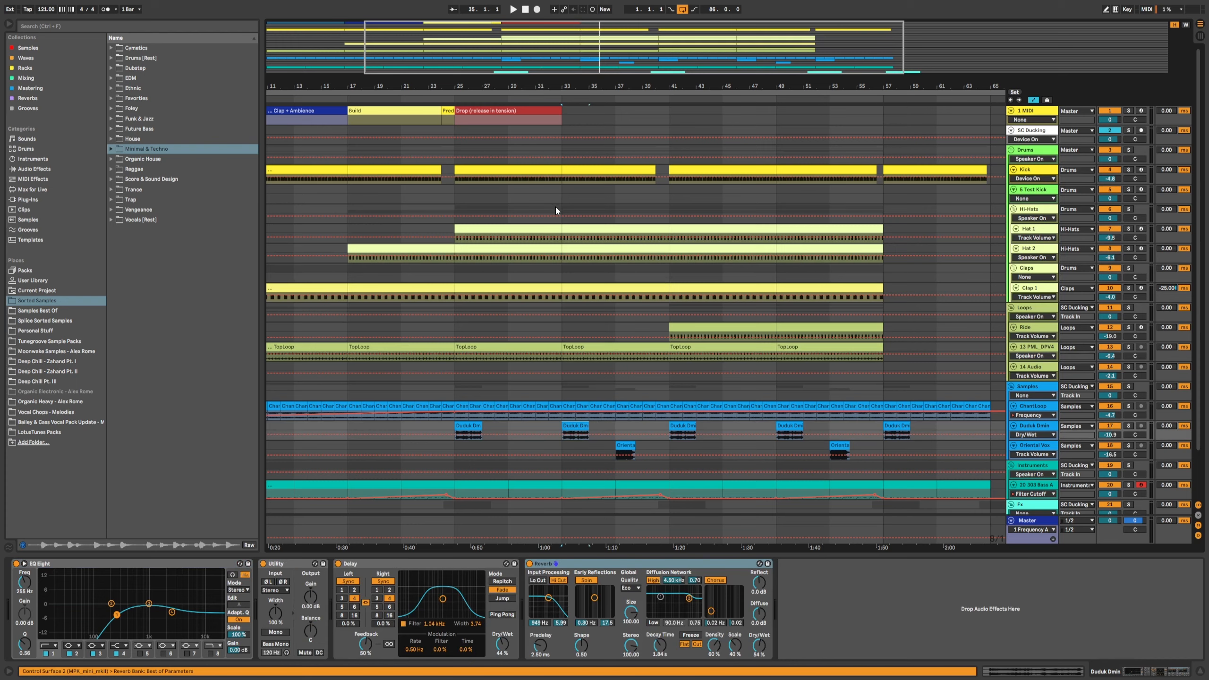
click(555, 204)
key(space)
scroll(649, 374, down, 4)
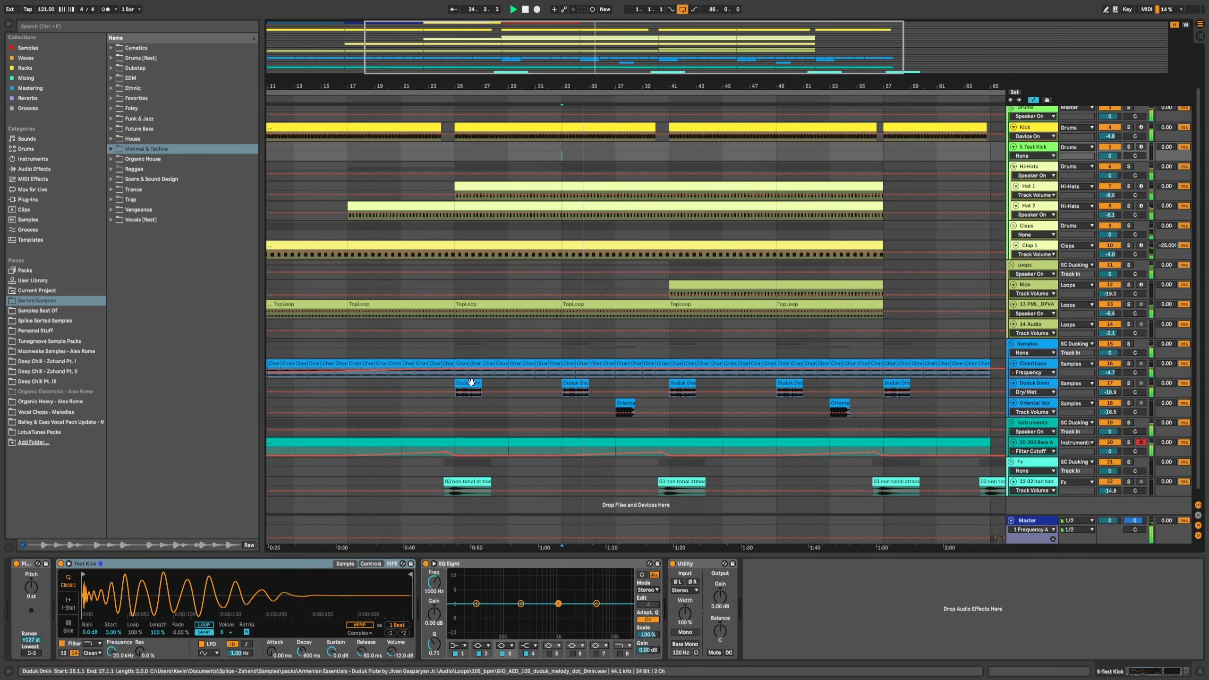
- Solo the Duduk Dmin track and listen to its clips at bars 25 and 33
click(1130, 384)
click(469, 384)
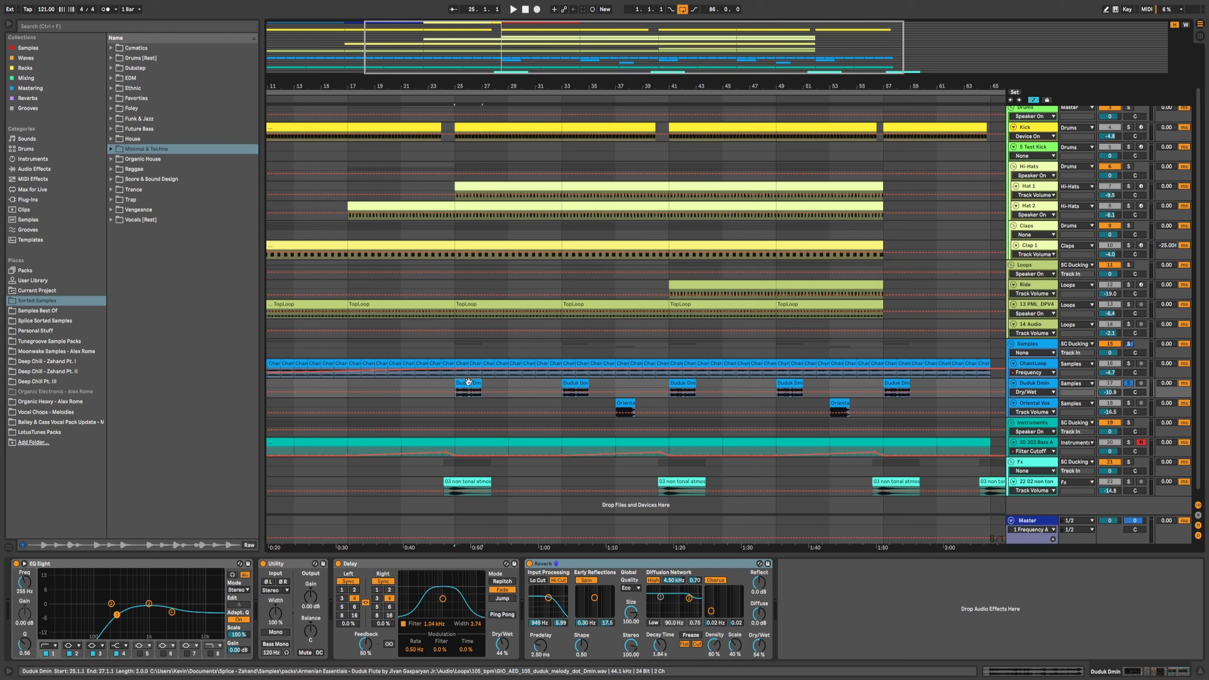
key(ctrl+l)
key(space)
click(577, 384)
key(space)
click(577, 384)
scroll(576, 377, down, 1)
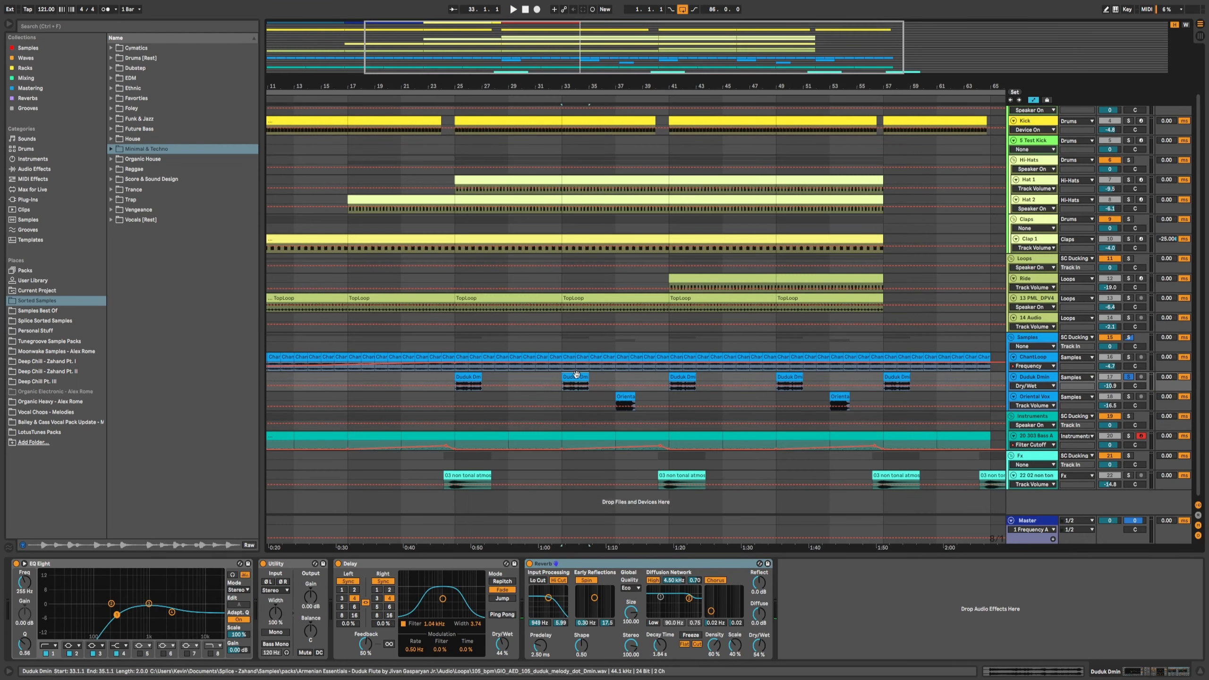
key(space)
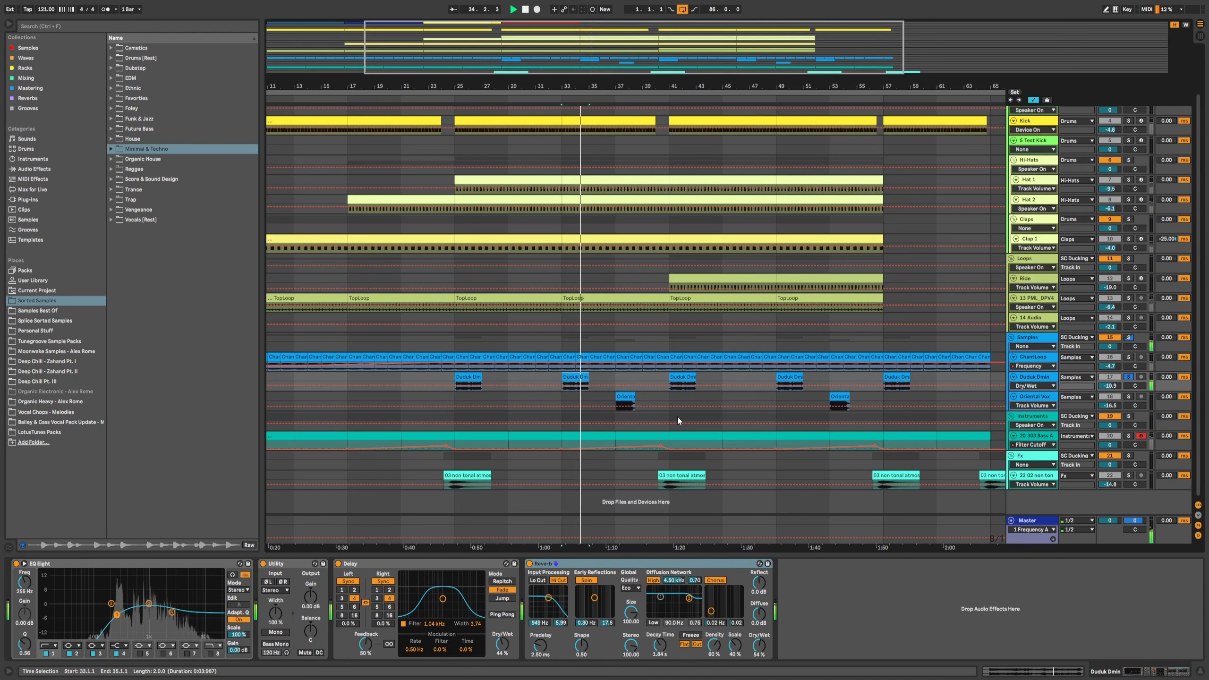
- Insert an empty clip from bar 33 to bar 41 on the marker track
scroll(1031, 177, up, 3)
key(space)
drag(573, 125, 675, 112)
key(ctrl+shift+m)
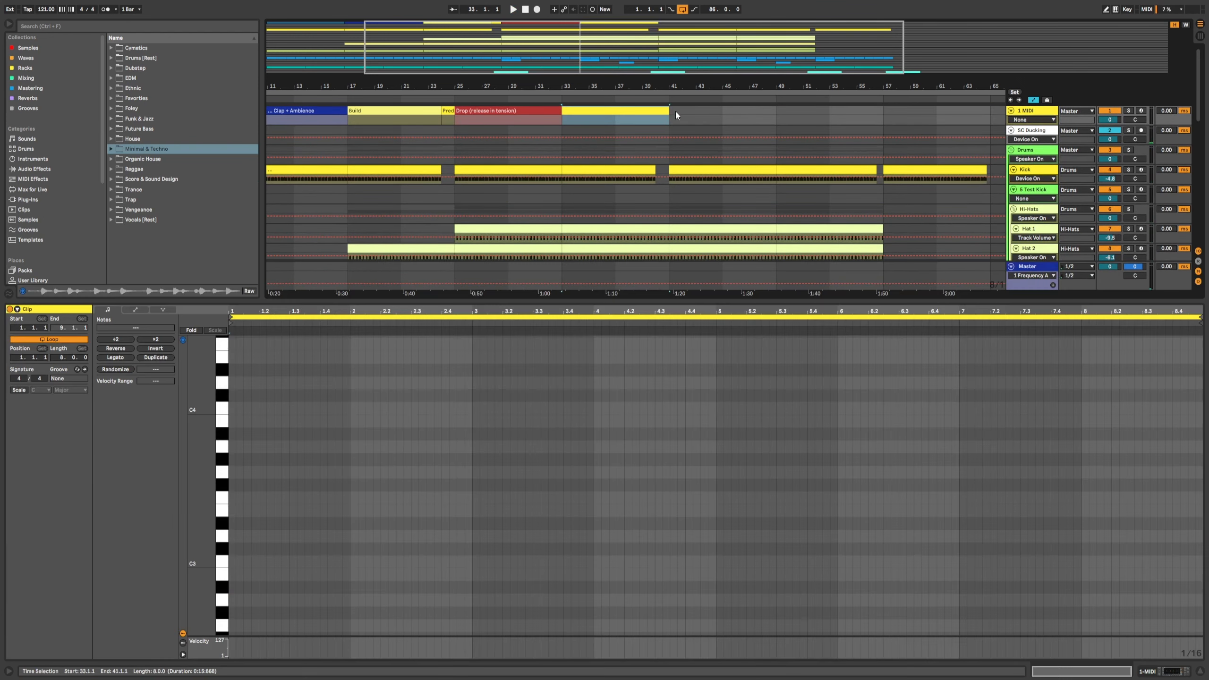
- Copy the Drop (release in tension) marker clip to bar 33 and rename it Drop 1.2 (Duduk Pitch Variation)
click(529, 110)
click(612, 113)
key(ctrl+r)
text(Dr)
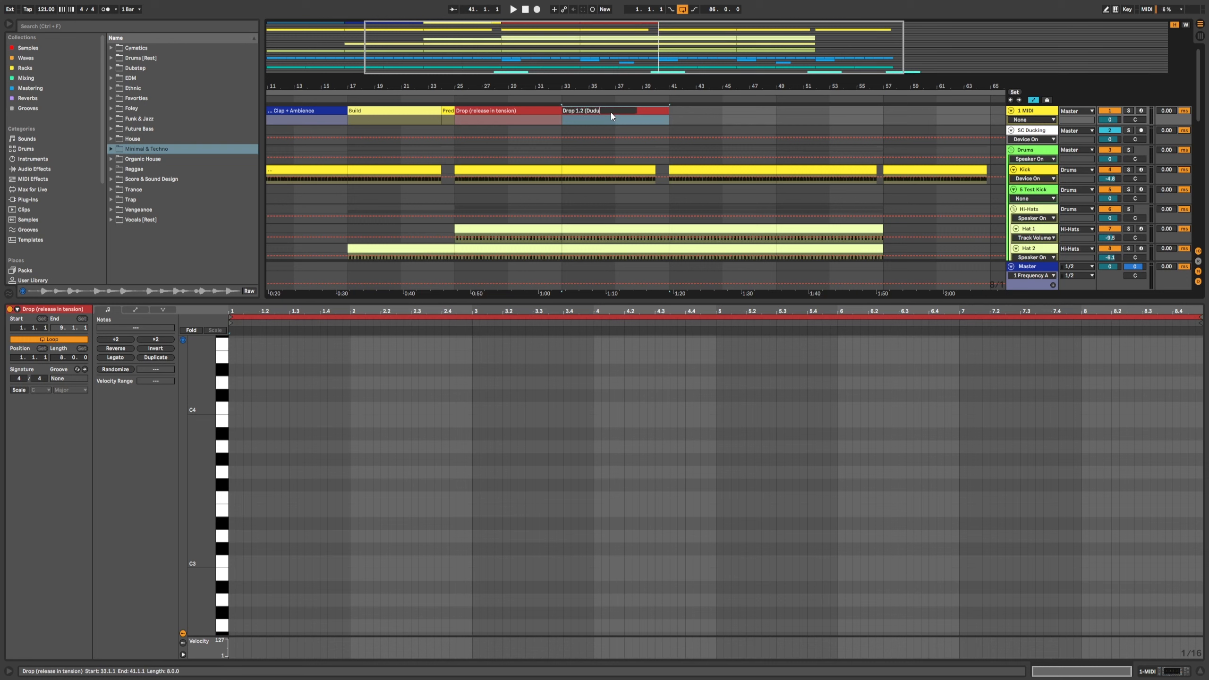
text(op 1.2 (Duduk Pitch Variation))
key(Return)
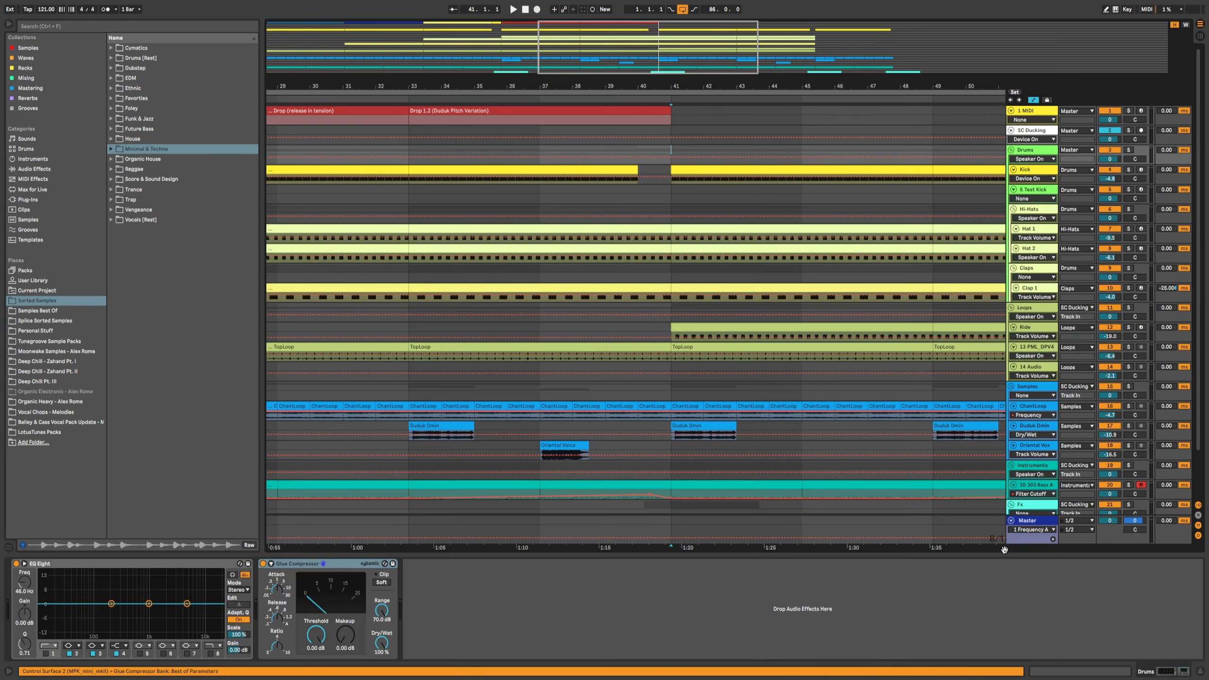
- Show the LowCut device's on/off automation on the Master track and set the grid to 1 Bar
click(1031, 522)
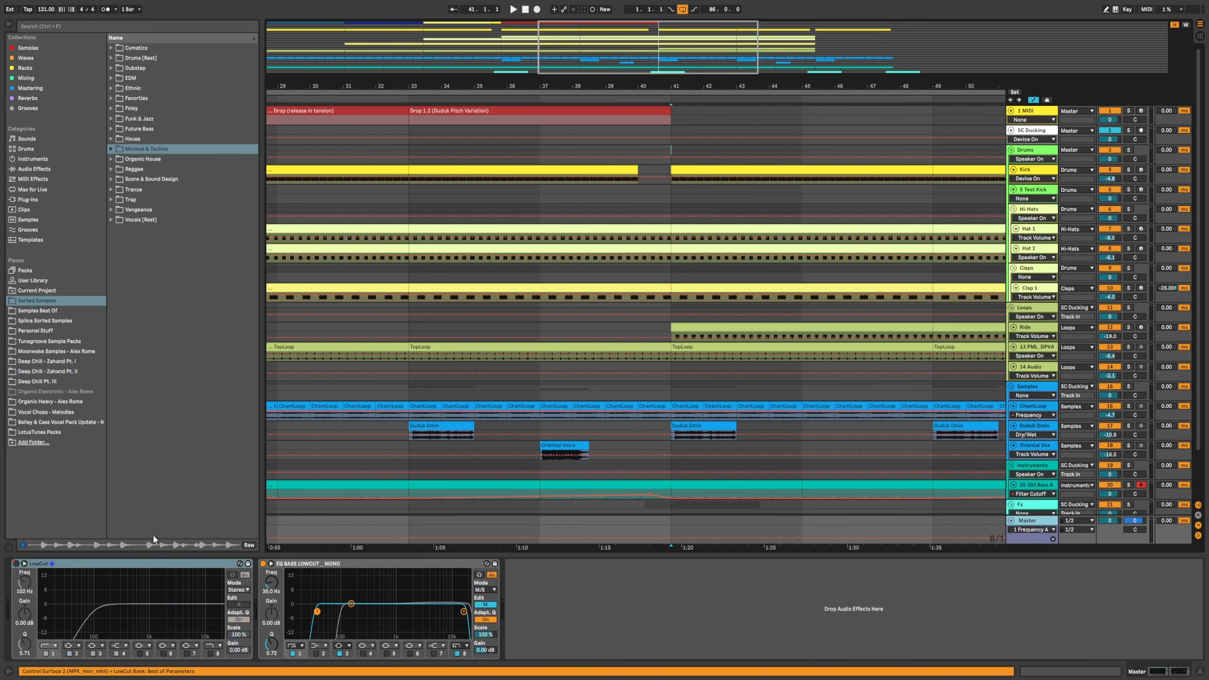
right_click(16, 564)
click(31, 570)
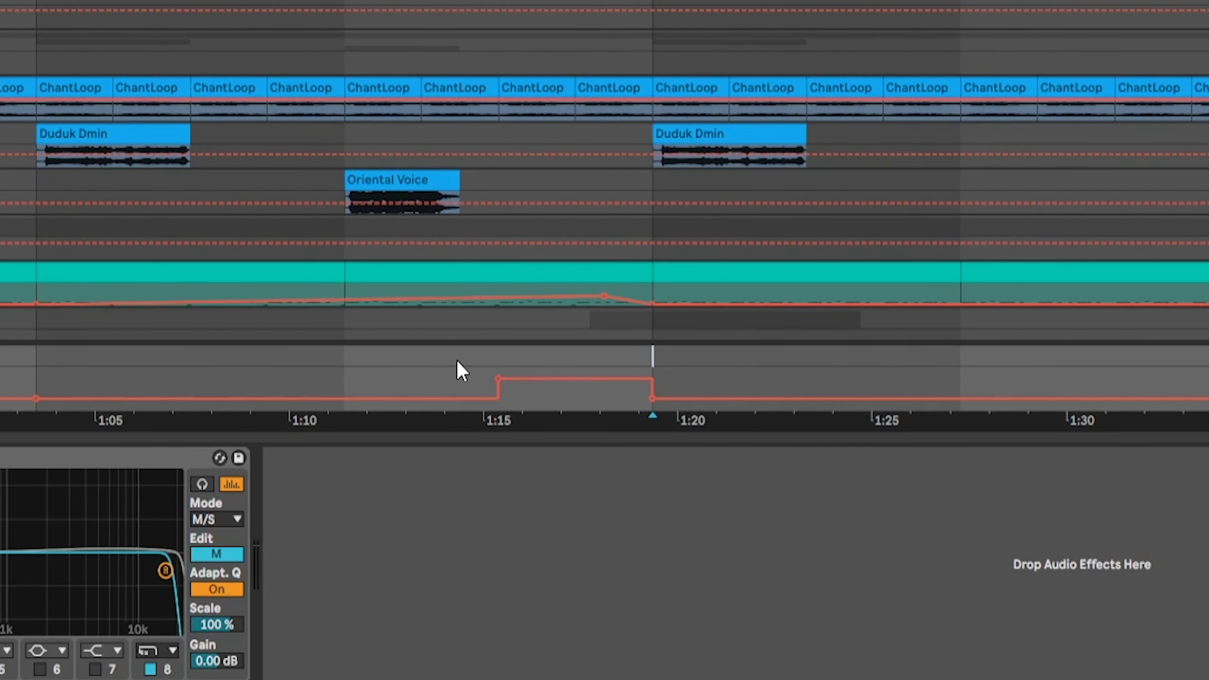
right_click(457, 361)
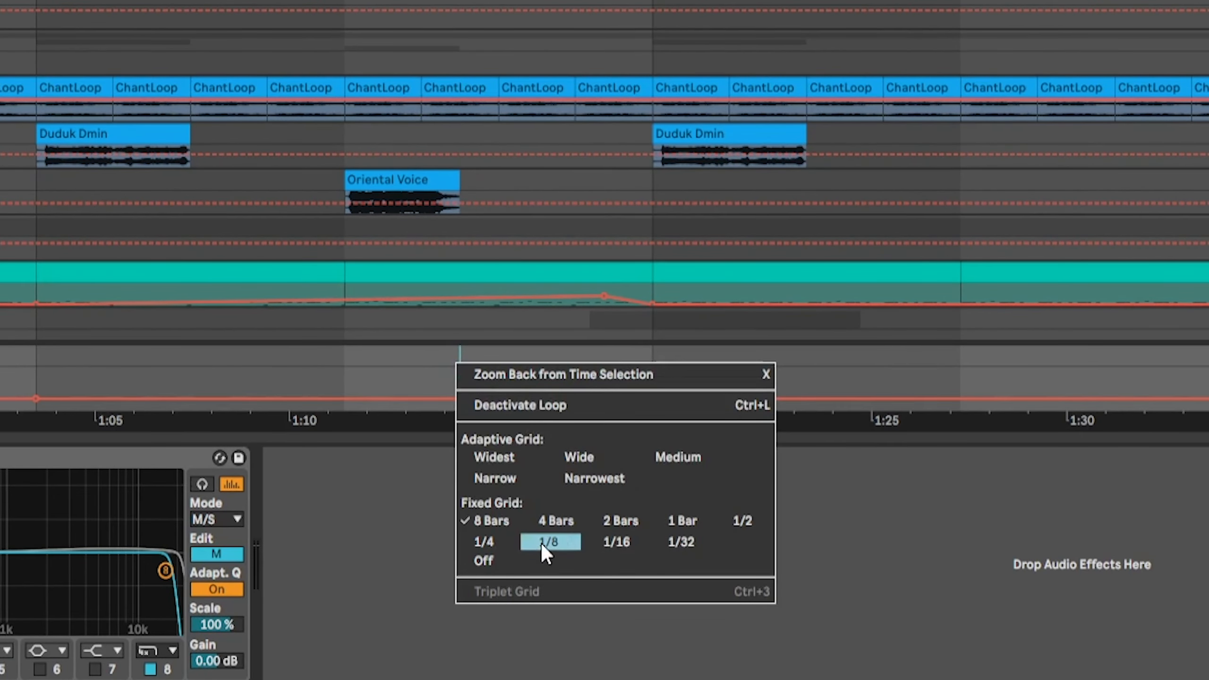
click(650, 532)
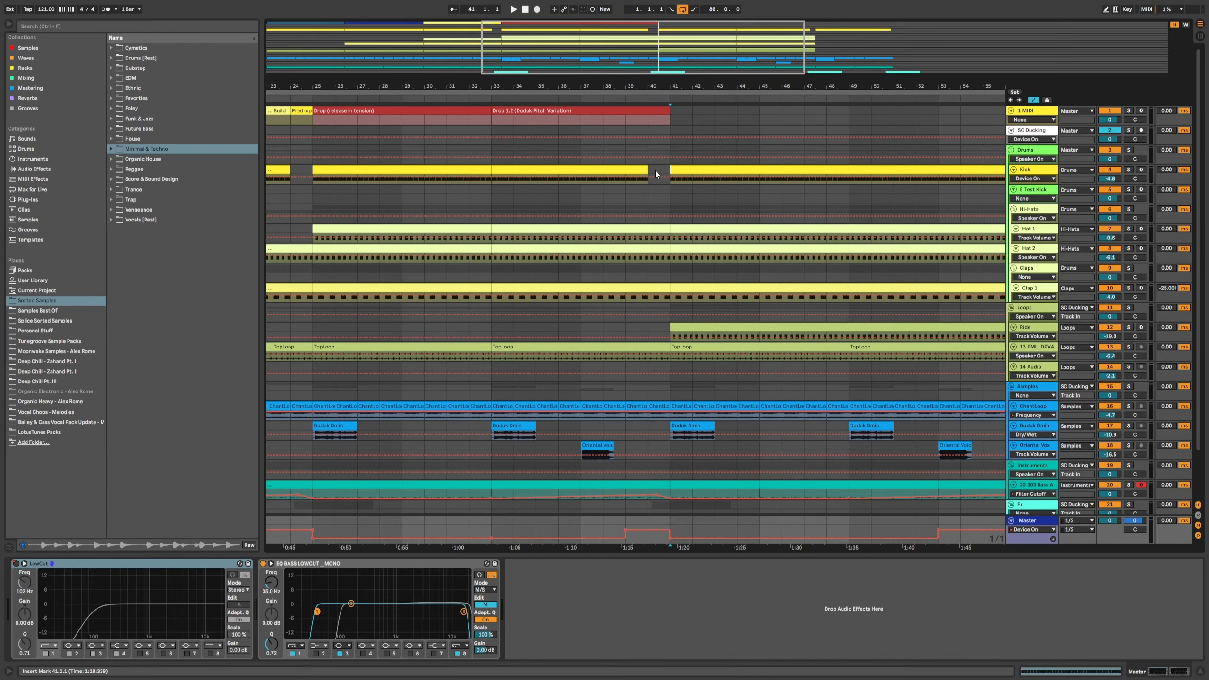
- Play the arrangement from bar 39 to hear the low-cut transition into bar 41
click(657, 170)
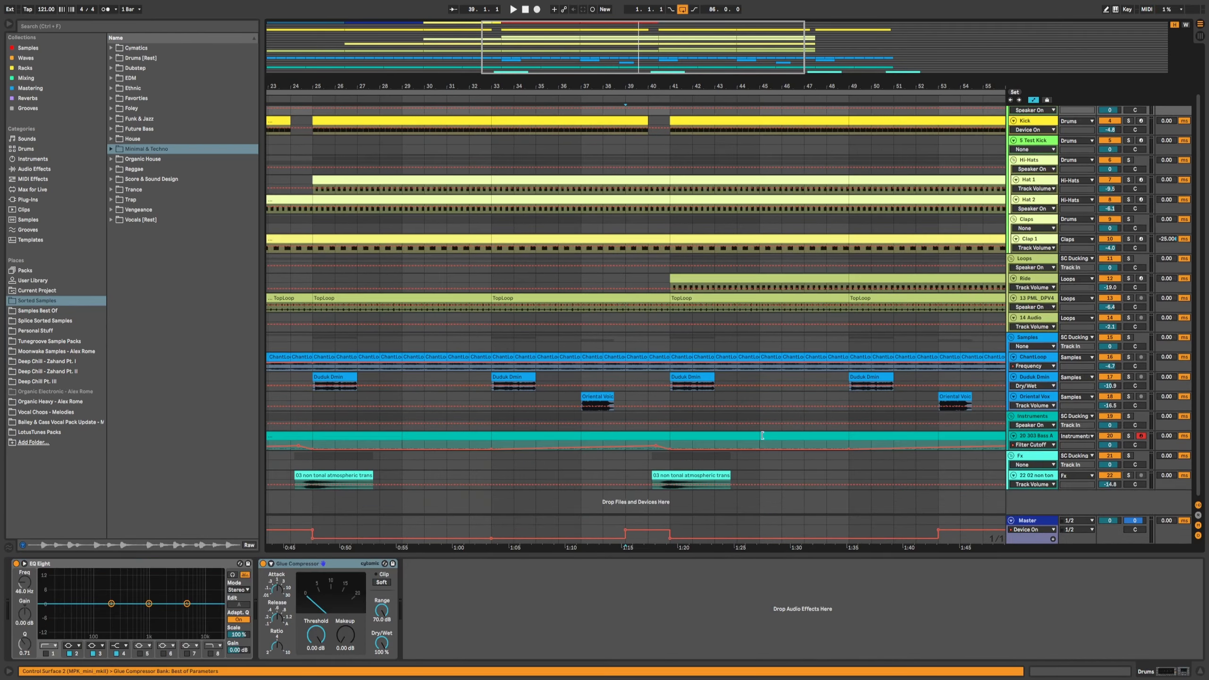
key(space)
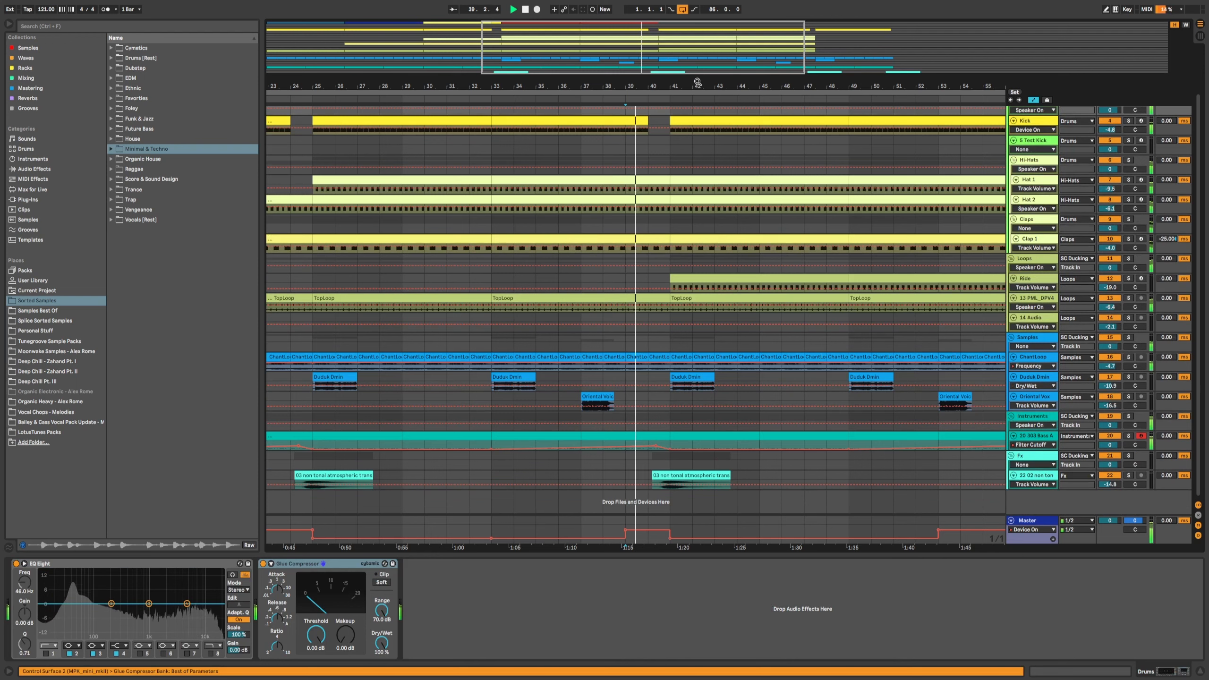
key(minus)
scroll(698, 347, up, 1)
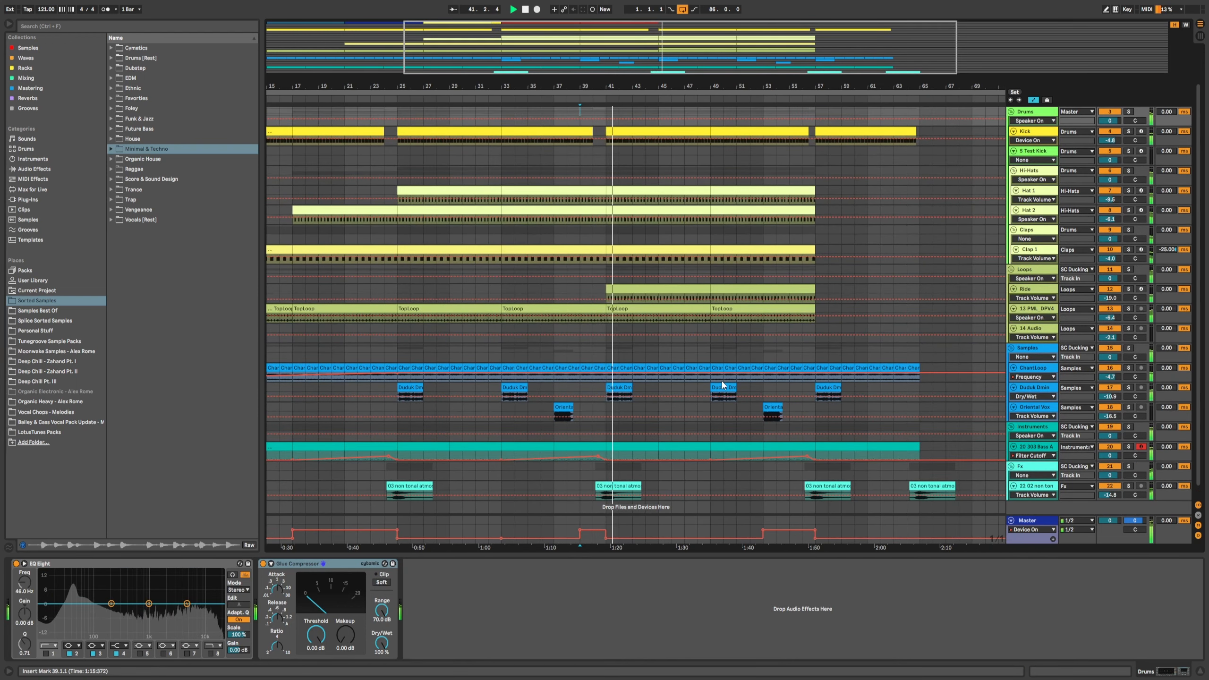
scroll(682, 244, up, 3)
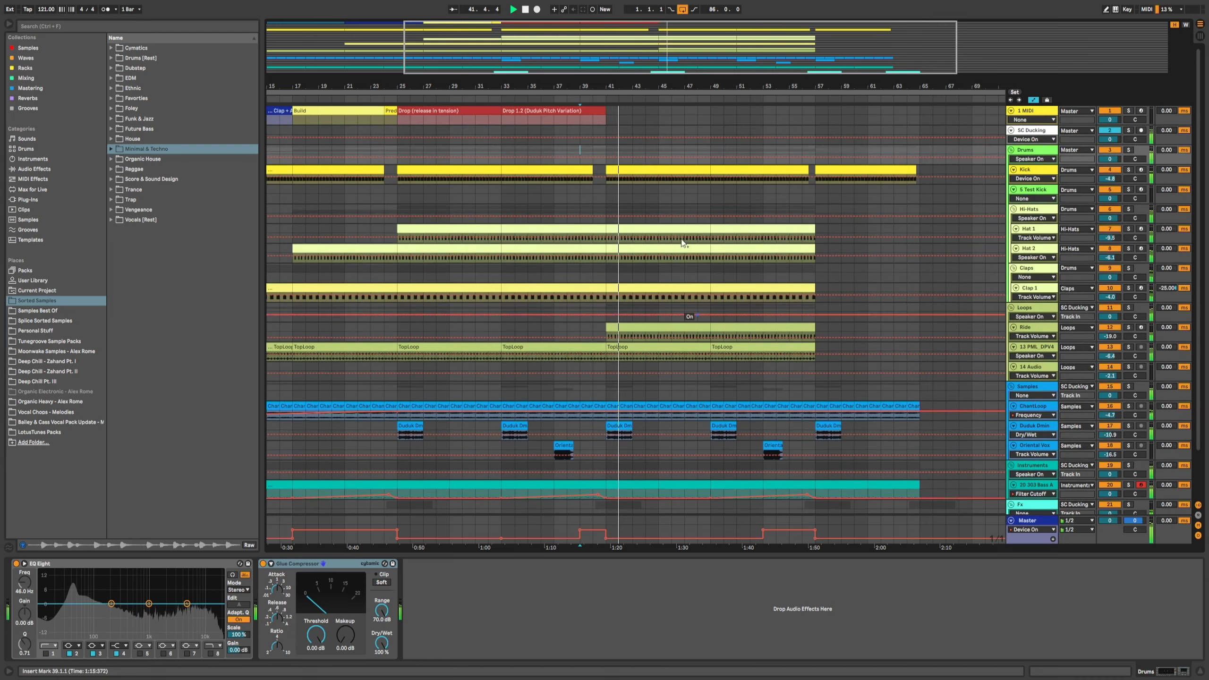
- Copy the Drop 1.2 marker clip to bar 41 and rename the copy Drop 2
right_click(623, 119)
click(523, 112)
key(space)
drag(524, 111, 628, 111)
key(ctrl+r)
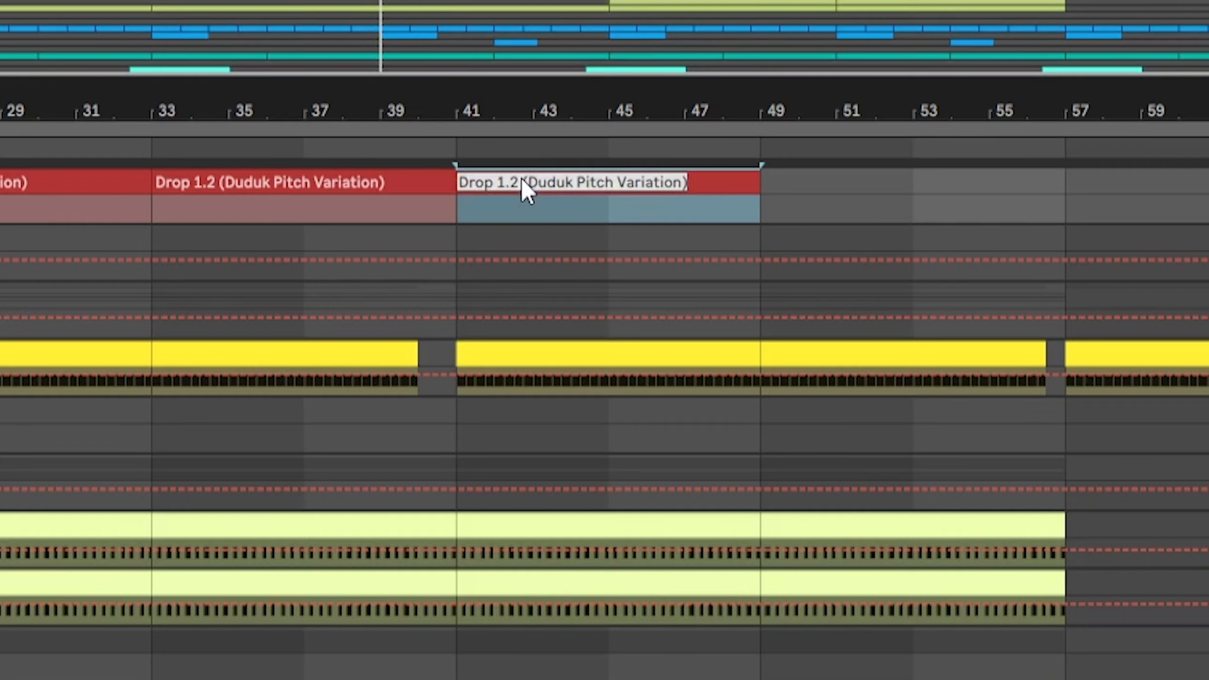
text(Drop 2)
key(Return)
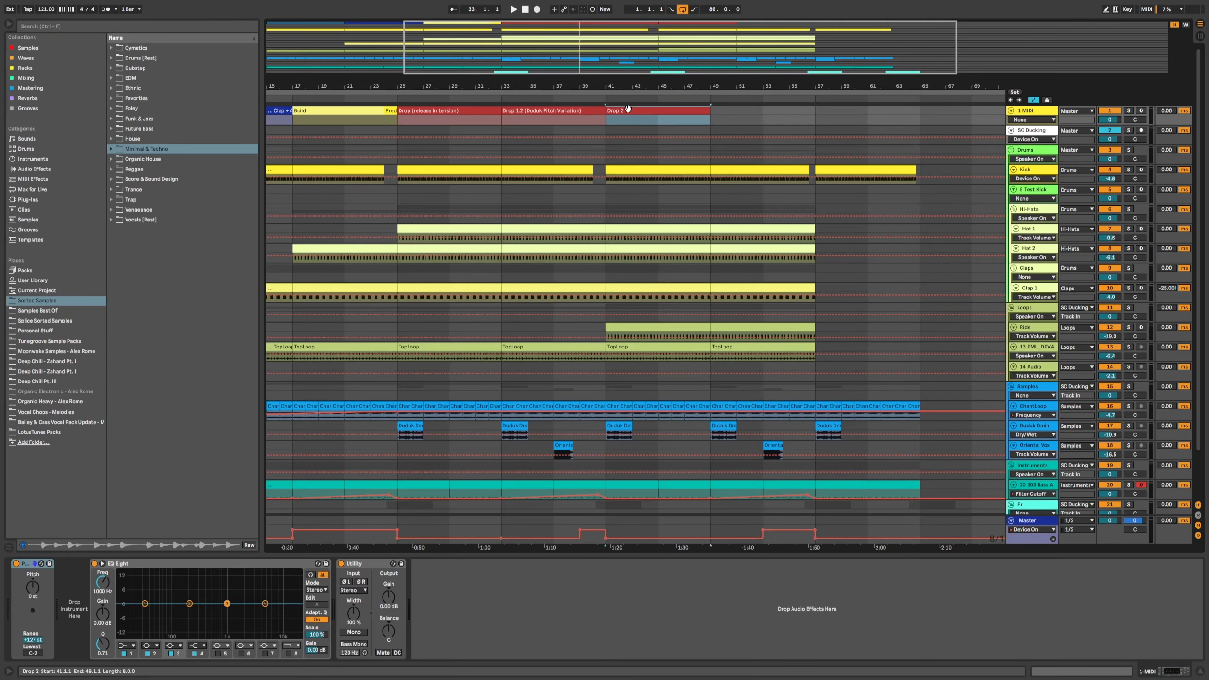
- Listen to the soloed Ride track around bar 41 and select the non tonal atmospheric transition clip there
click(627, 376)
scroll(627, 374, down, 2)
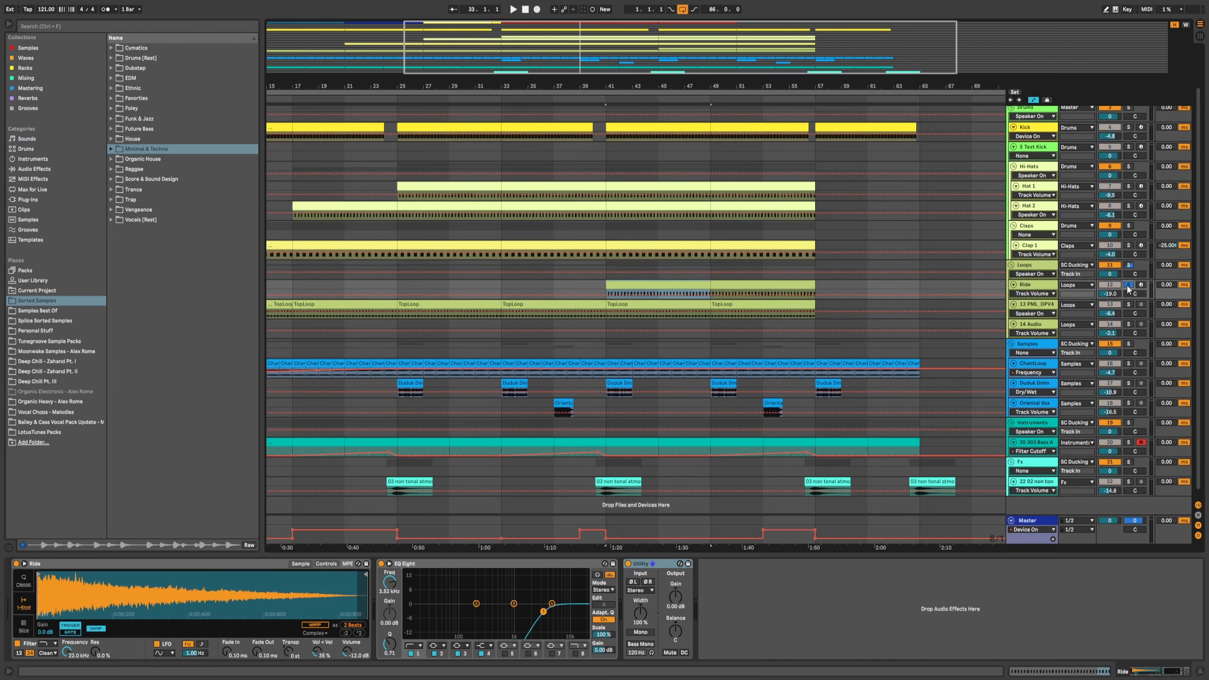
key(space)
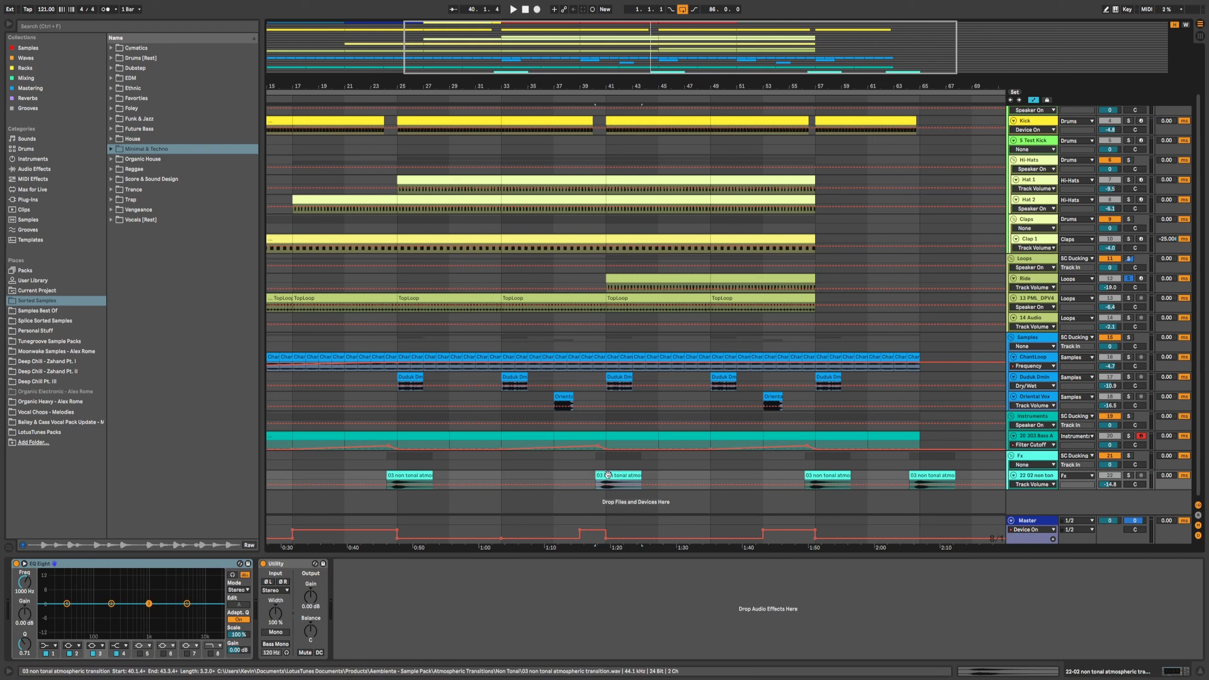
click(595, 482)
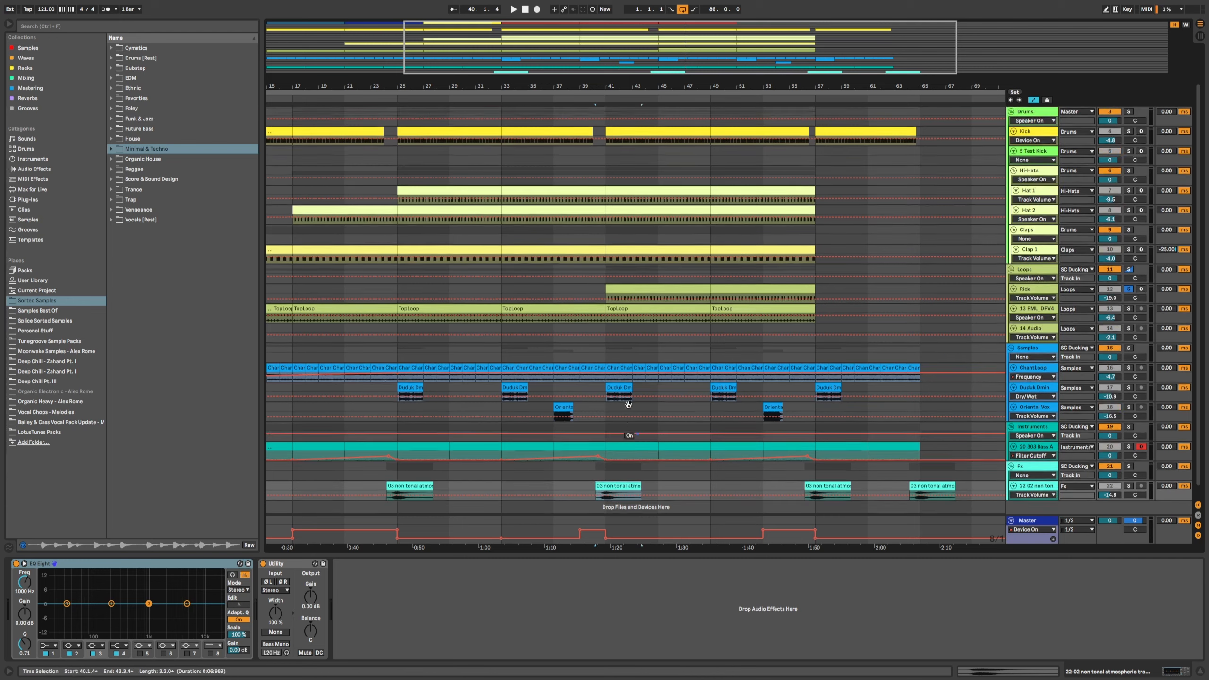
- Unsolo the Ride track and play the full arrangement from bar 41
scroll(632, 417, up, 2)
click(611, 328)
click(1128, 328)
key(space)
- Extend the Drop 2 marker clip's name to Drop 2 (add ride) and stop playback
click(640, 109)
key(ctrl+r)
key(End)
text((add ride))
key(Return)
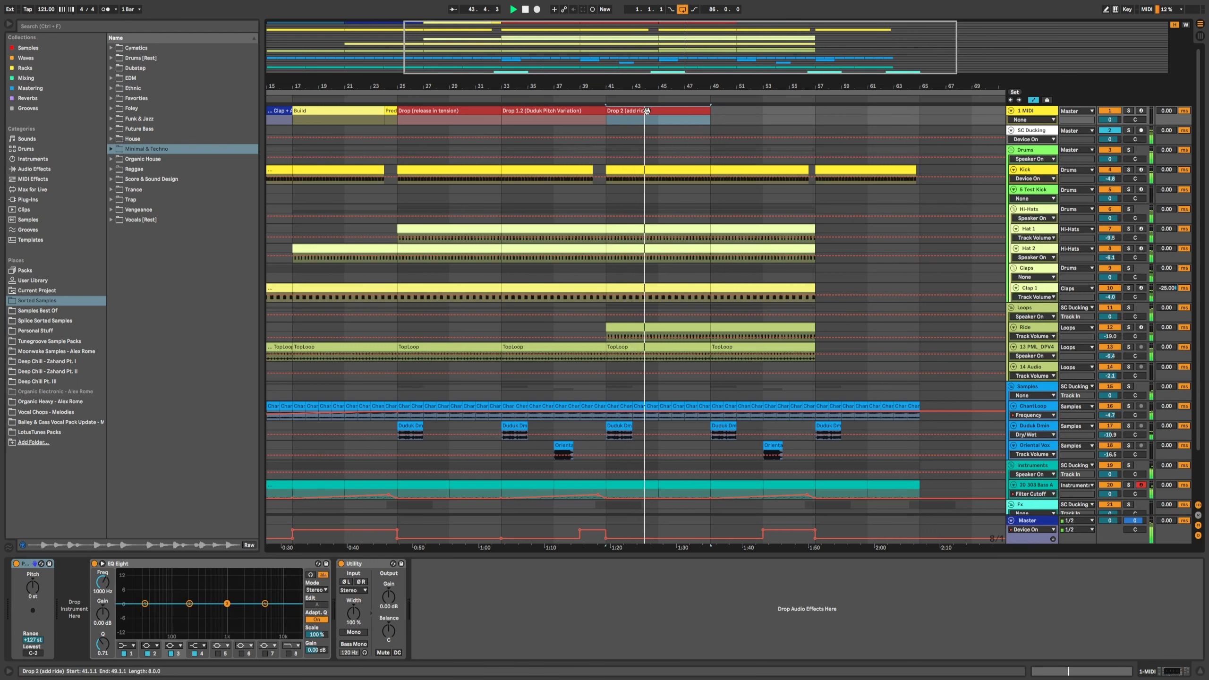
key(space)
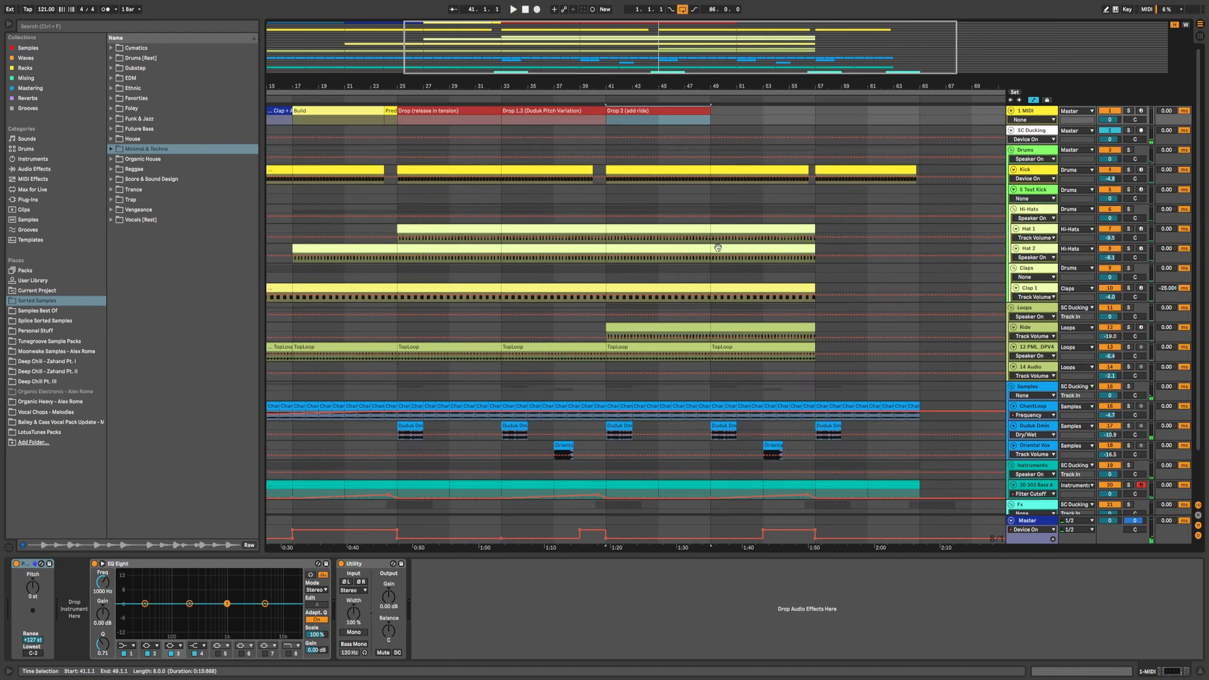
key(ctrl+d)
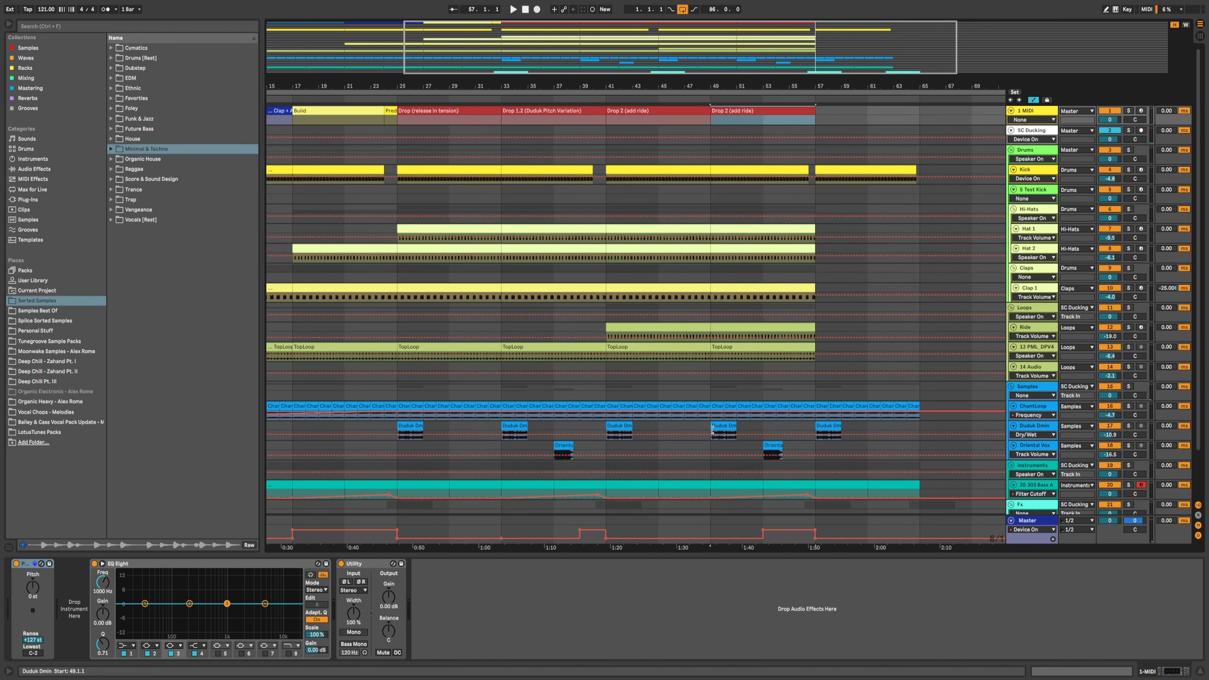
key(ctrl+r)
text(Drop)
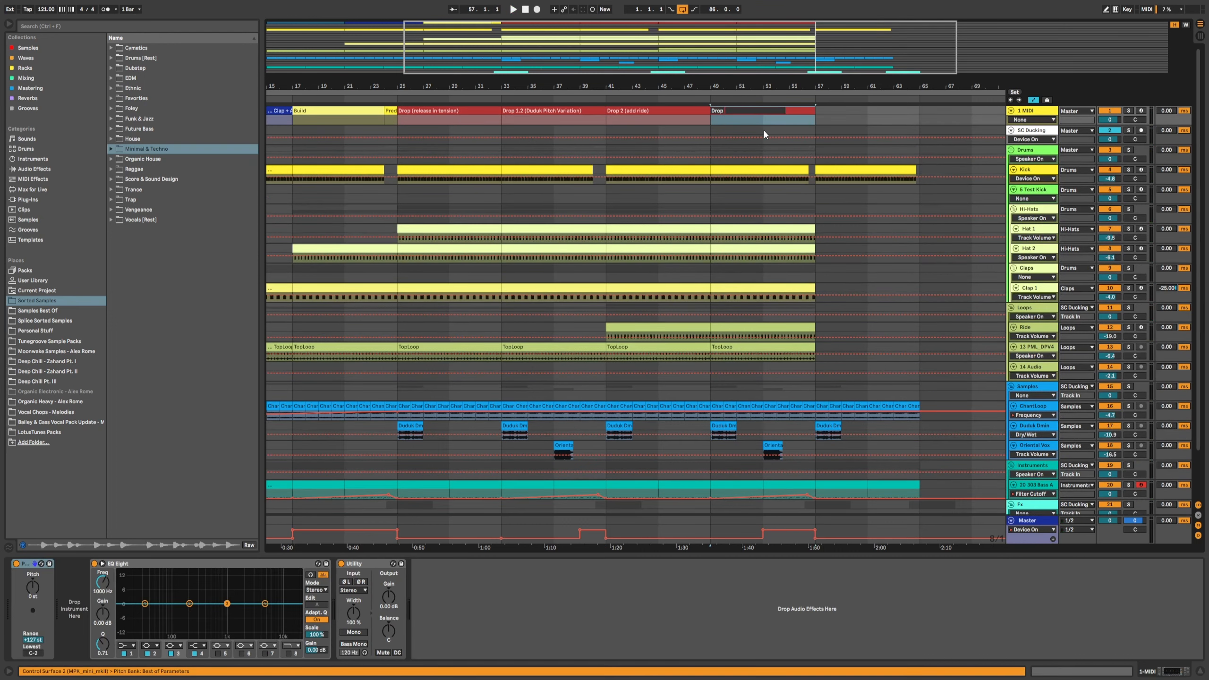
key(Escape)
key(Delete)
- Copy the Drop 1.2 marker clip to bar 49 and rename it Drop 2.2 (Duduk Pitch Variation)
double_click(540, 110)
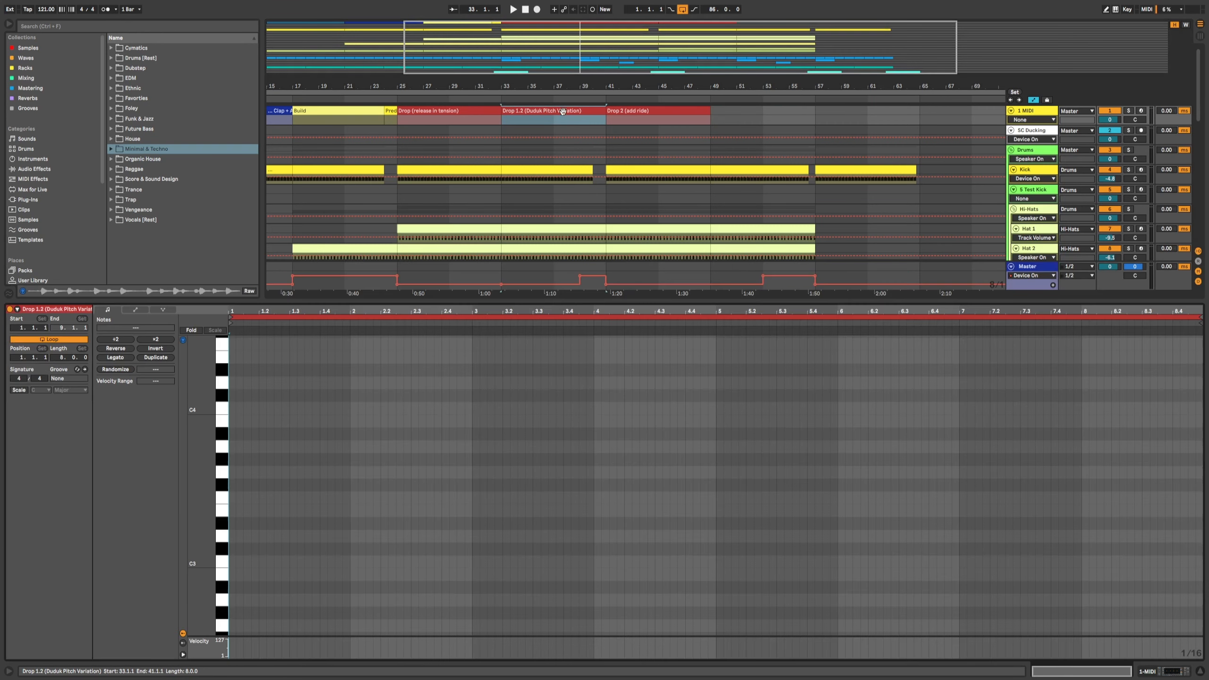
key(shift+Tab)
drag(558, 111, 731, 106)
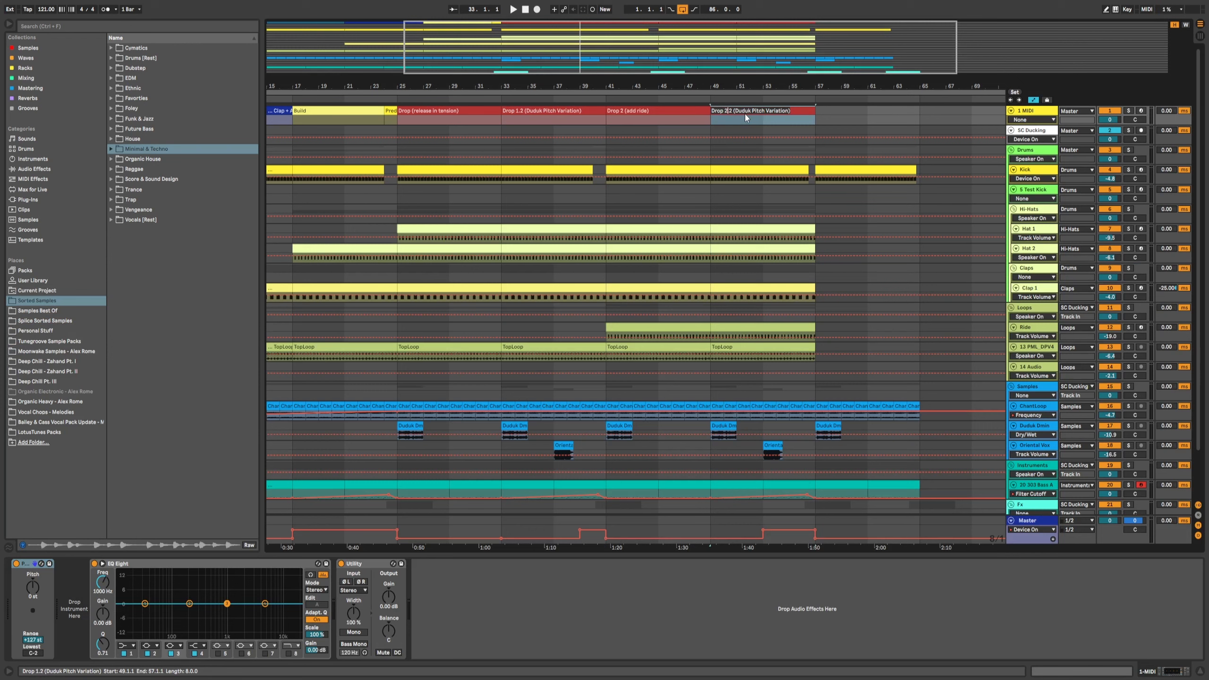
- Play the arrangement from bar 49 to hear the Drop 2.2 section
click(714, 134)
key(space)
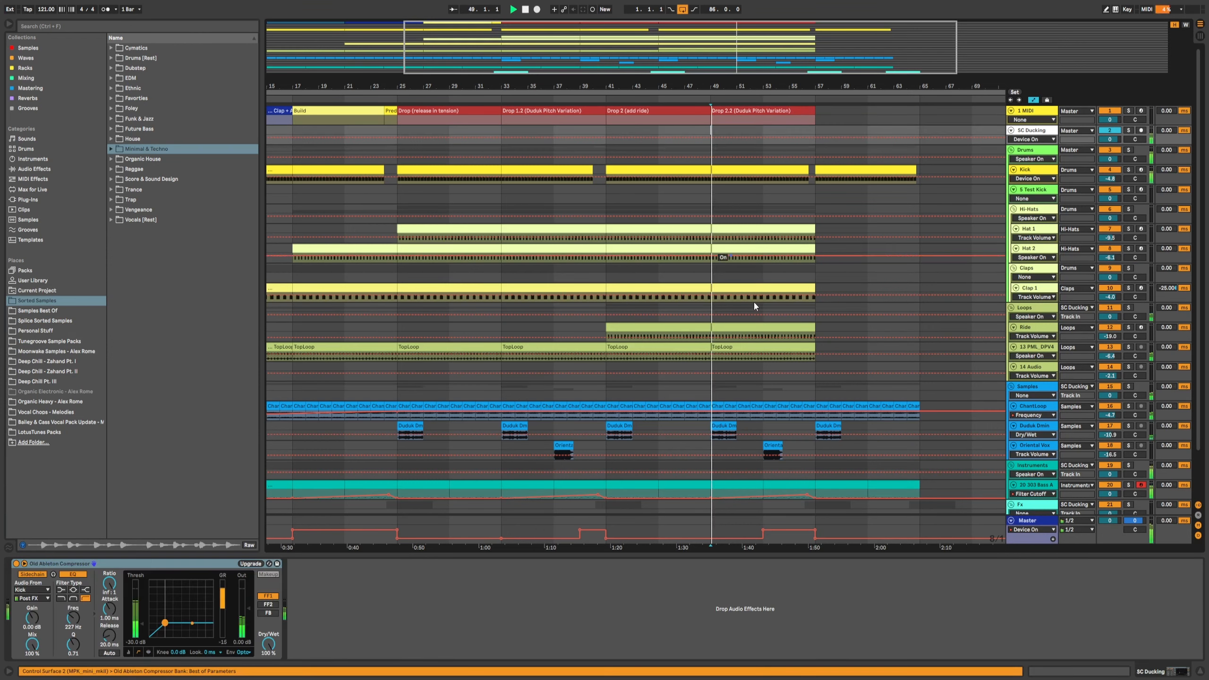
scroll(796, 189, down, 1)
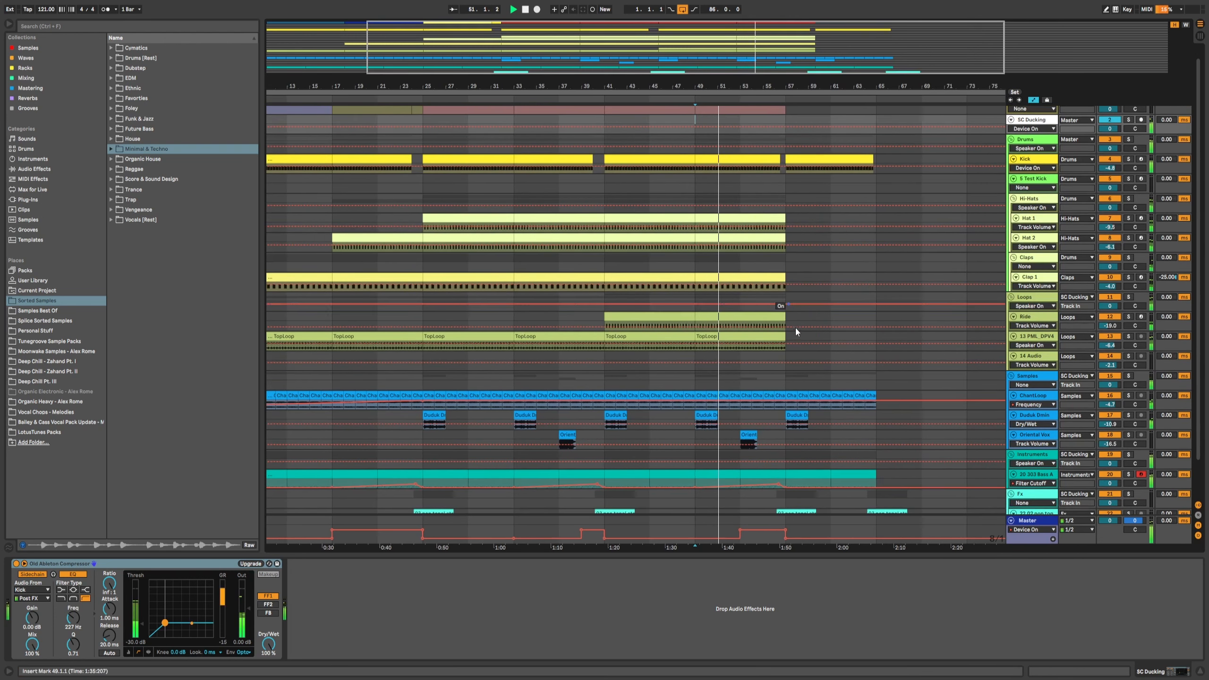
scroll(772, 372, down, 3)
- Stop playback and trim the Drop 2.2 marker clip so it ends at bar 53
key(space)
click(760, 360)
scroll(761, 360, up, 2)
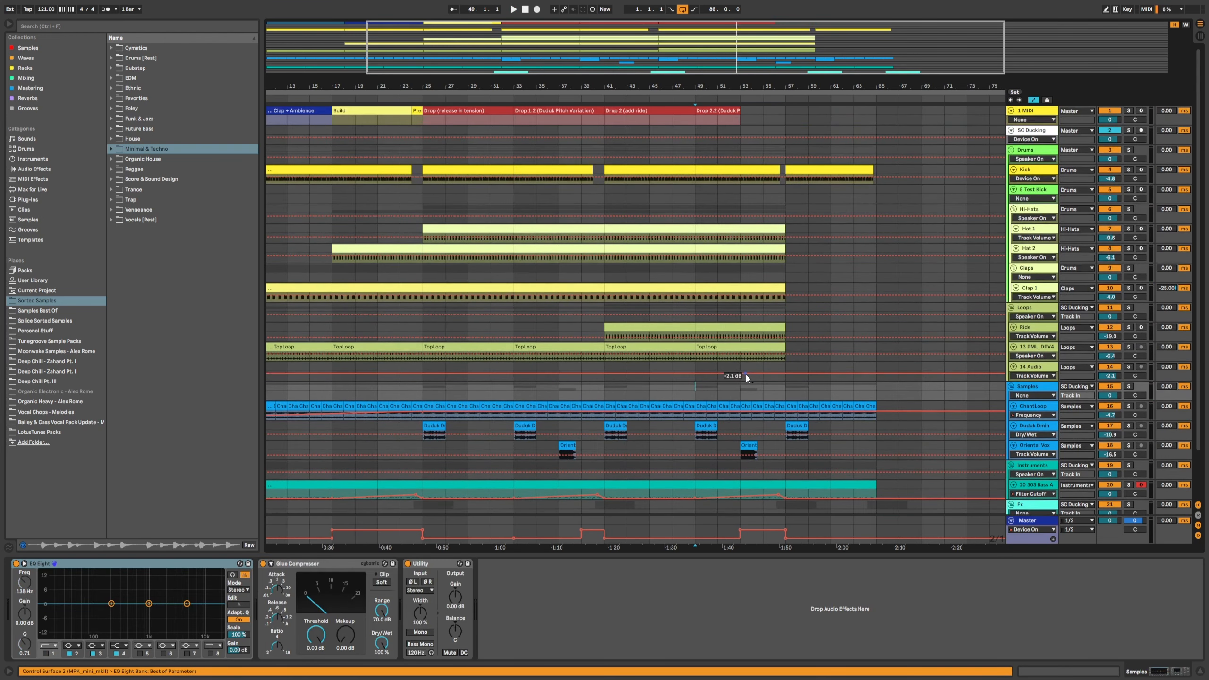
- Examine the Master track's LowCut automation between bars 53 and 57 with the grid set to 1 Bar
scroll(744, 374, down, 2)
click(738, 423)
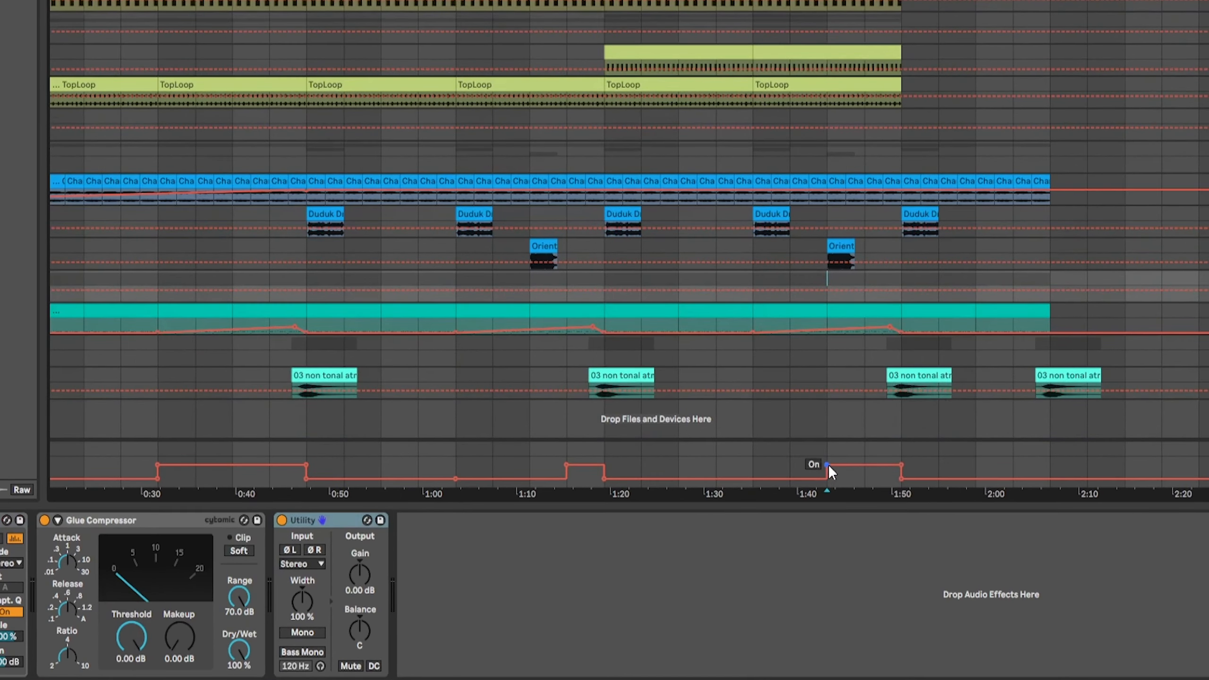
click(827, 465)
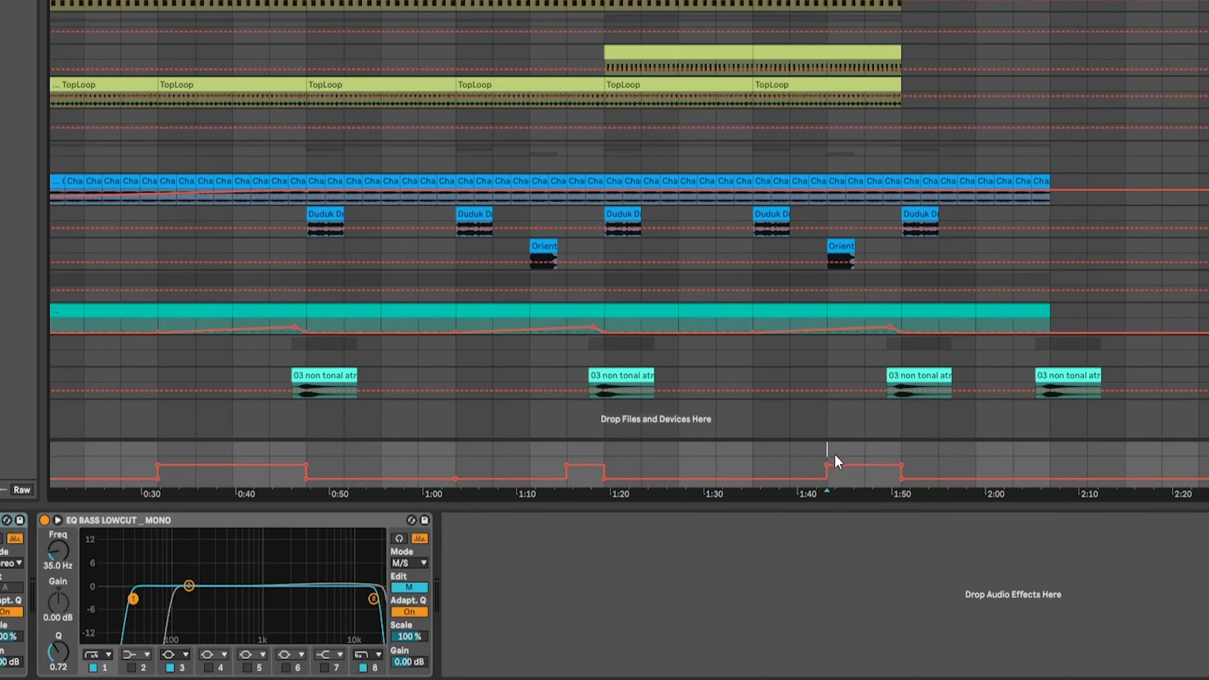
drag(833, 449, 889, 445)
click(889, 445)
right_click(890, 445)
click(965, 554)
drag(886, 445, 904, 450)
- Set the grid to 1/2 and select the half-bar gap in the Kick track just before bar 57
click(905, 450)
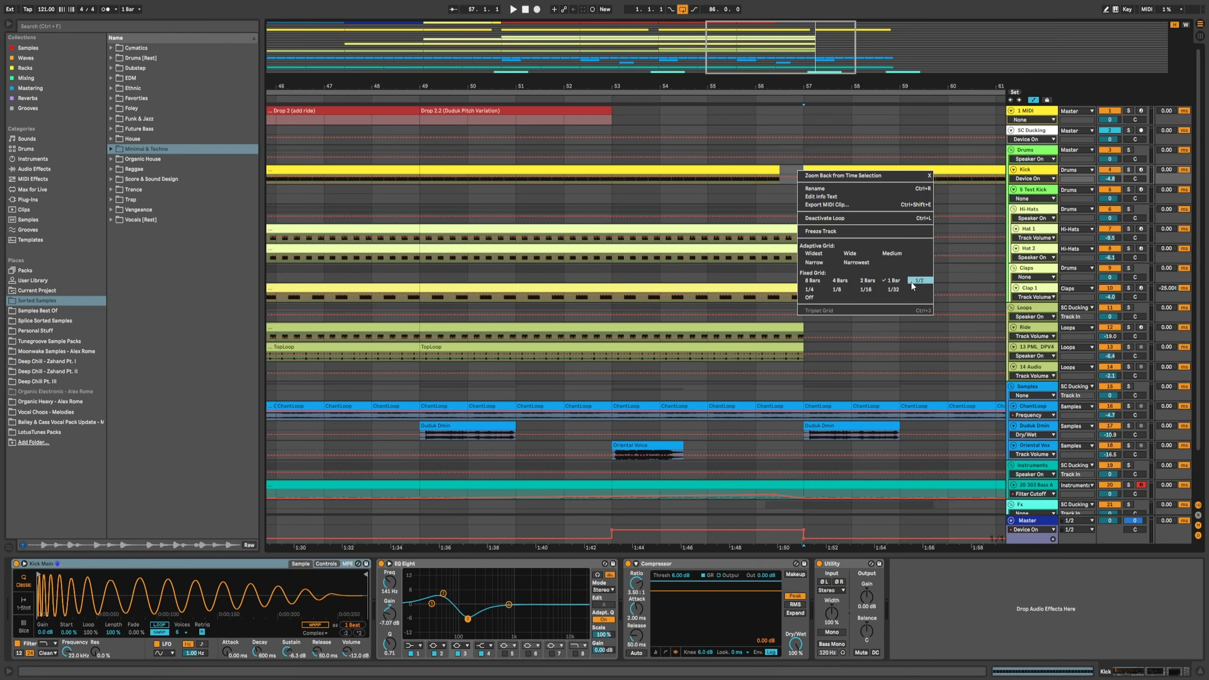
click(911, 281)
drag(779, 173, 799, 171)
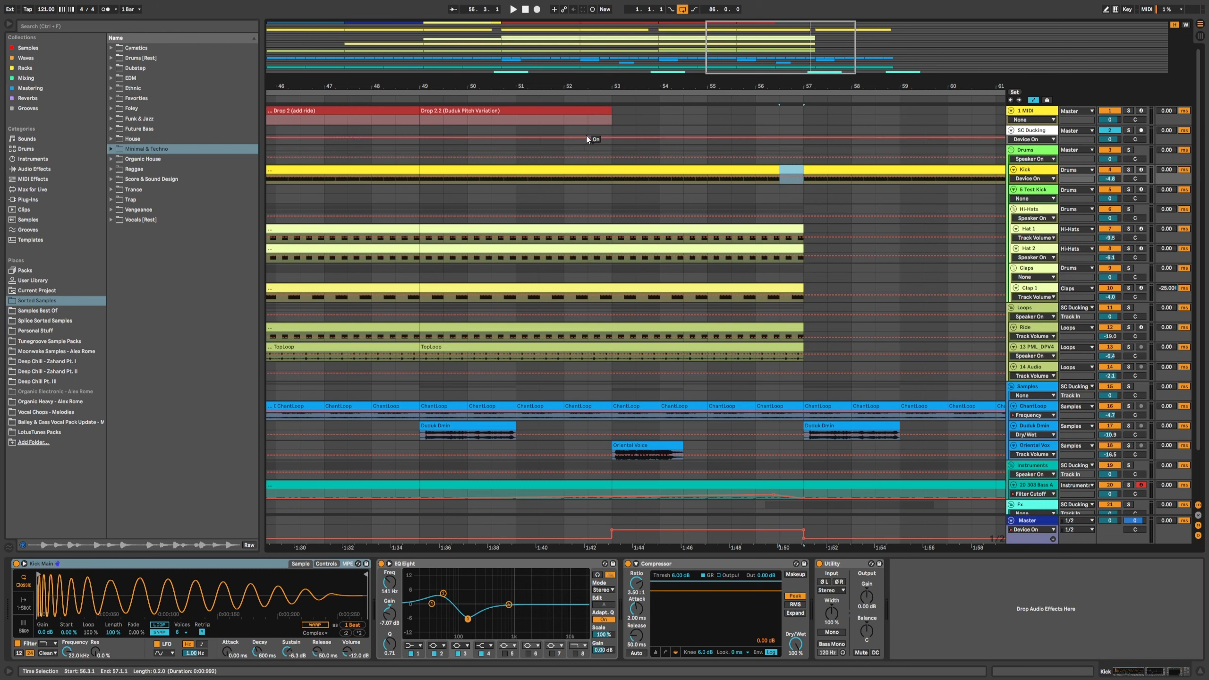
- Play the arrangement from half a bar before bar 53, where the Drop 2.2 marker clip ends
click(586, 138)
key(minus)
click(627, 116)
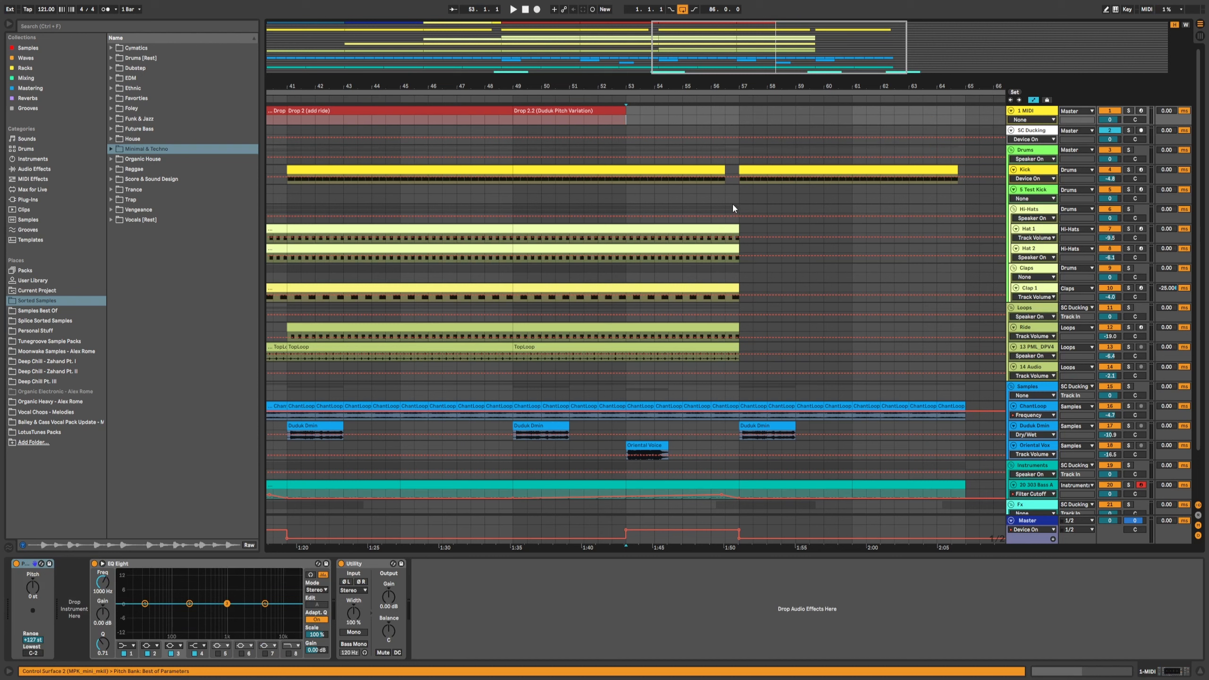
click(613, 130)
key(space)
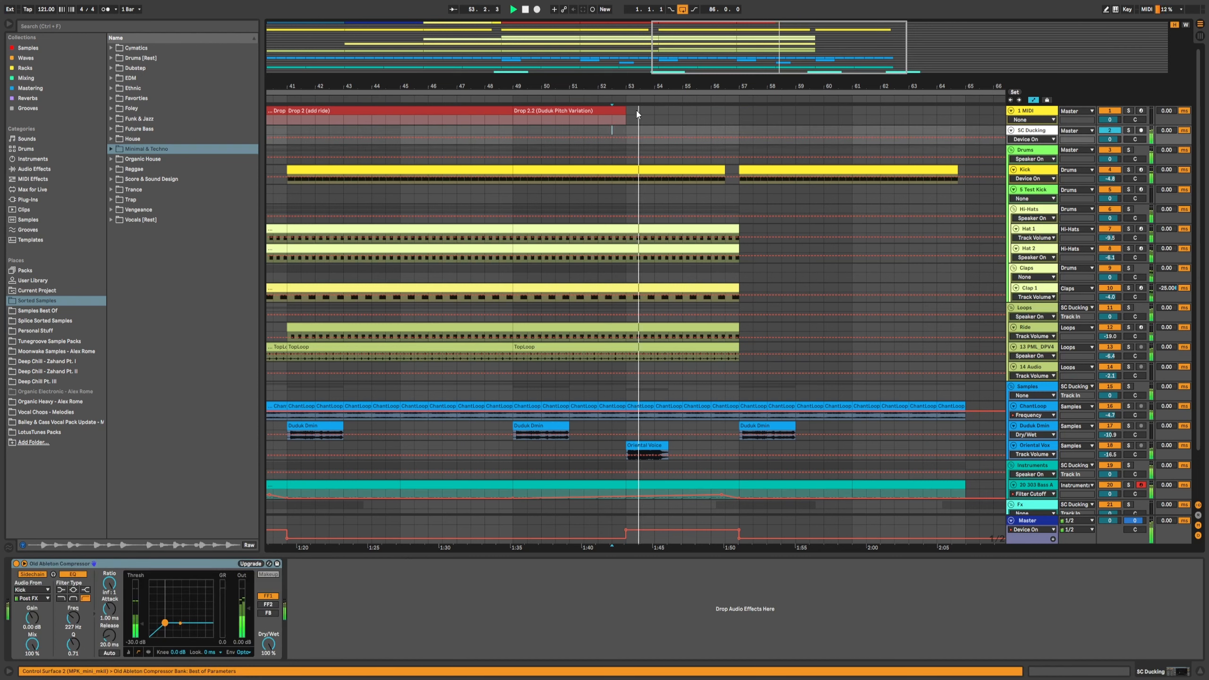
scroll(673, 371, down, 3)
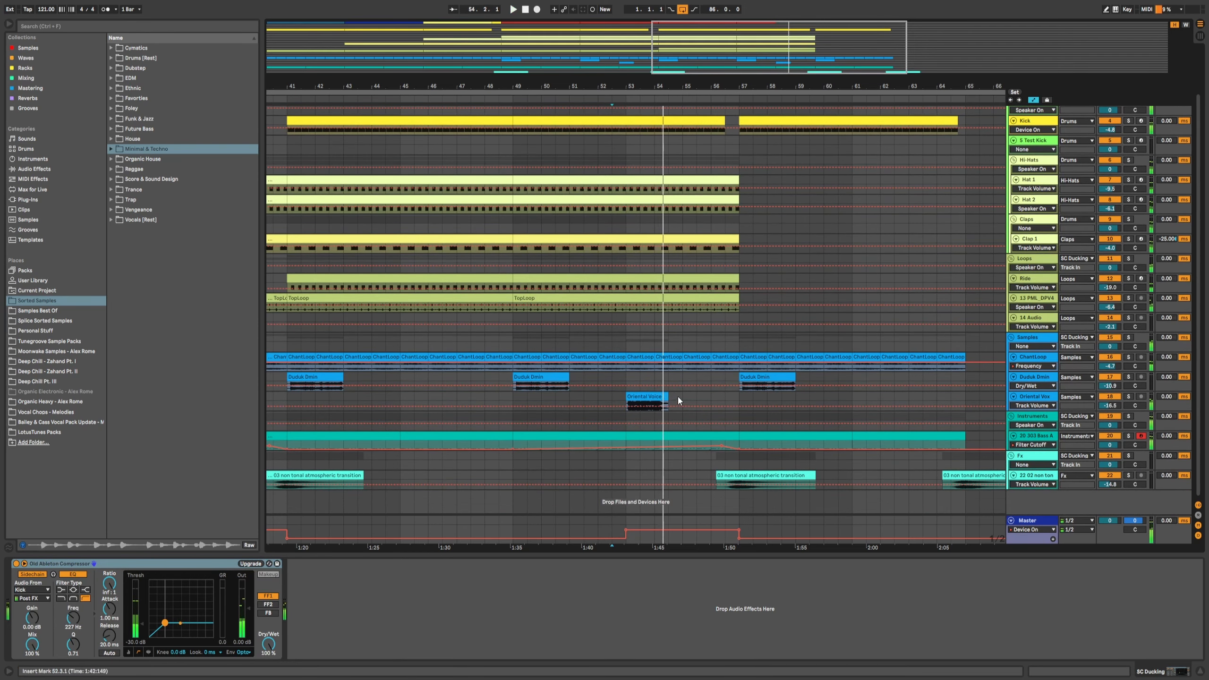
- Select the Oriental Voice clip at bar 53 and play the arrangement from there past bar 57
click(639, 397)
click(614, 399)
click(643, 408)
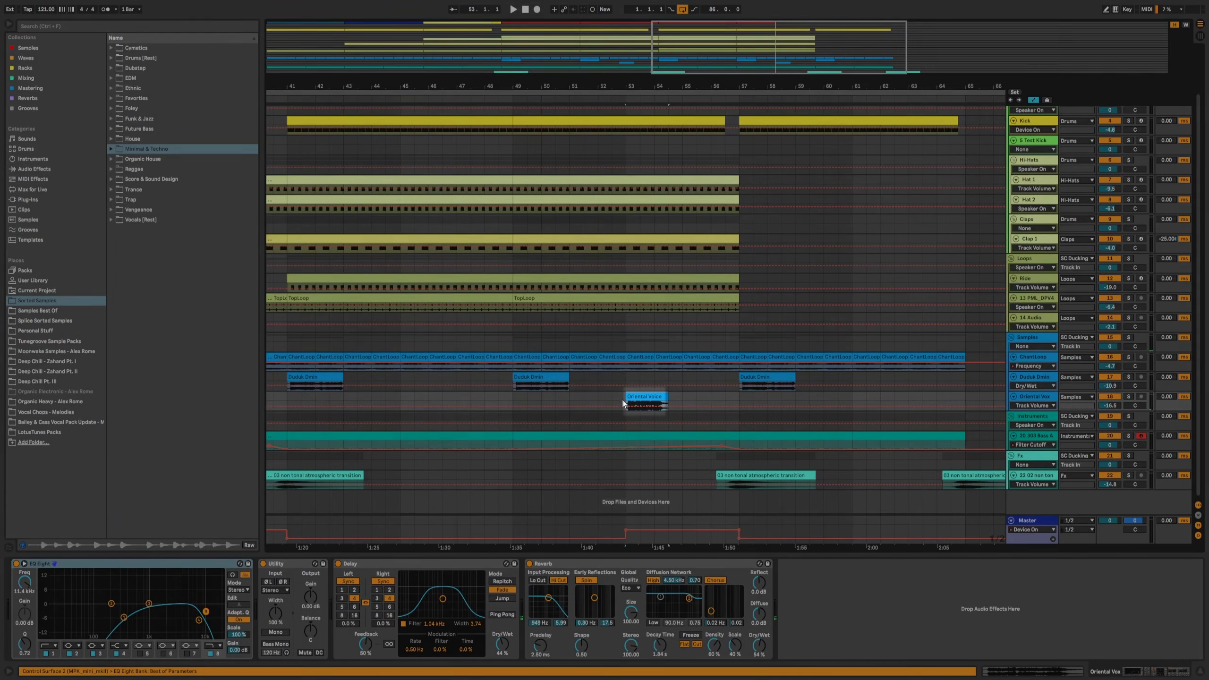
key(space)
drag(735, 86, 735, 43)
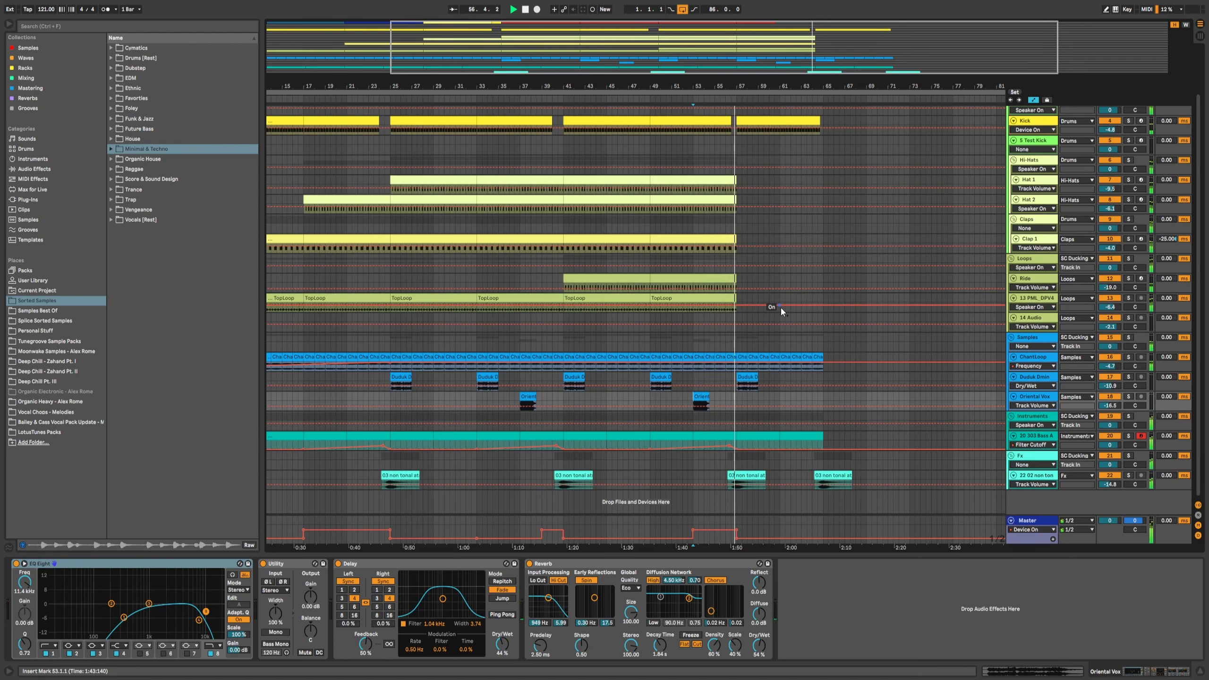
scroll(776, 307, up, 3)
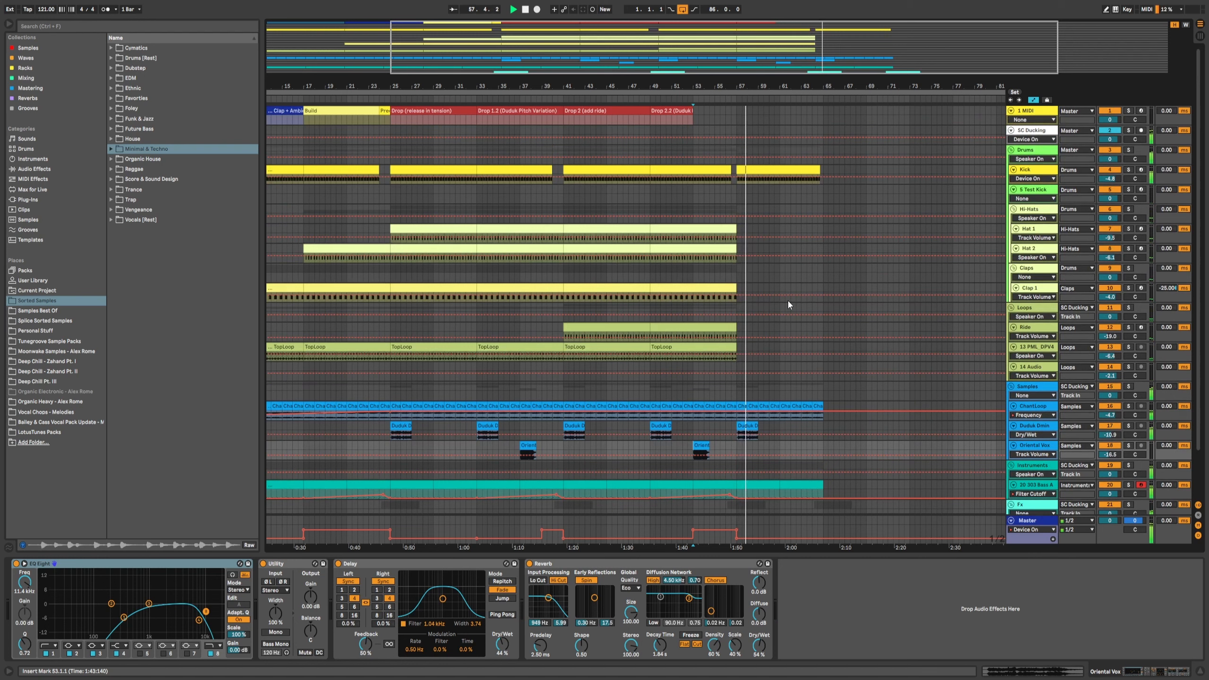
- Stop playback and copy the Drop 2.2 marker clip to bar 57
drag(743, 84, 741, 107)
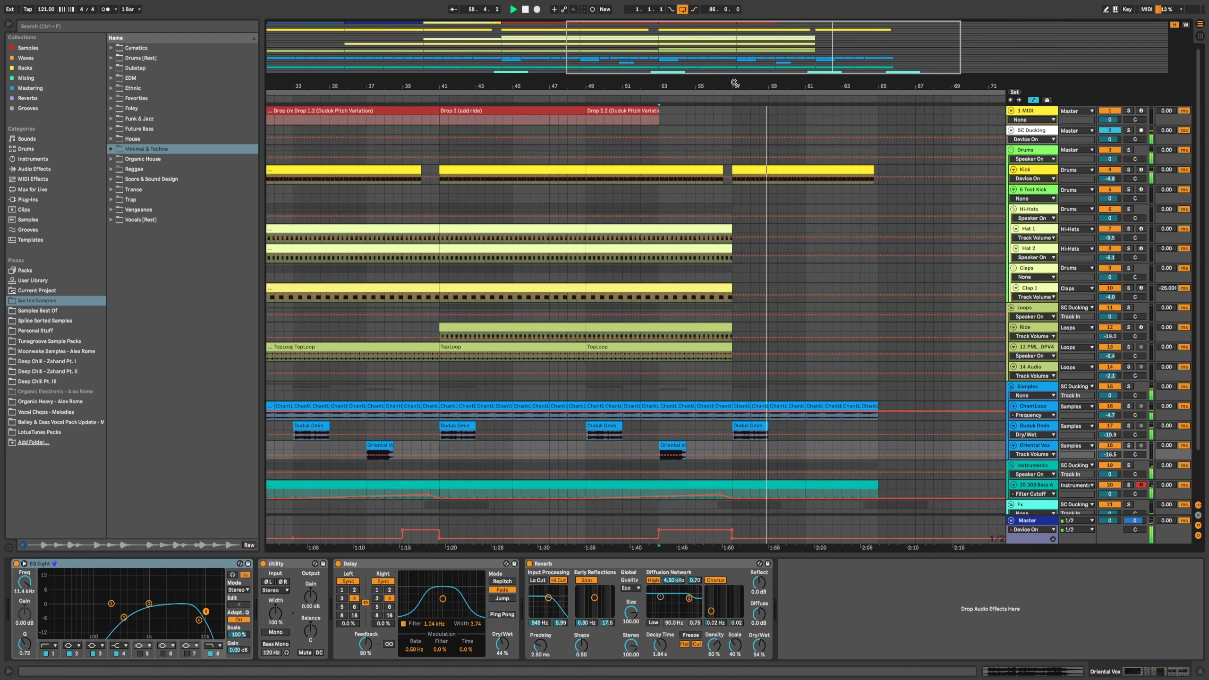
click(632, 113)
key(space)
drag(632, 113, 779, 113)
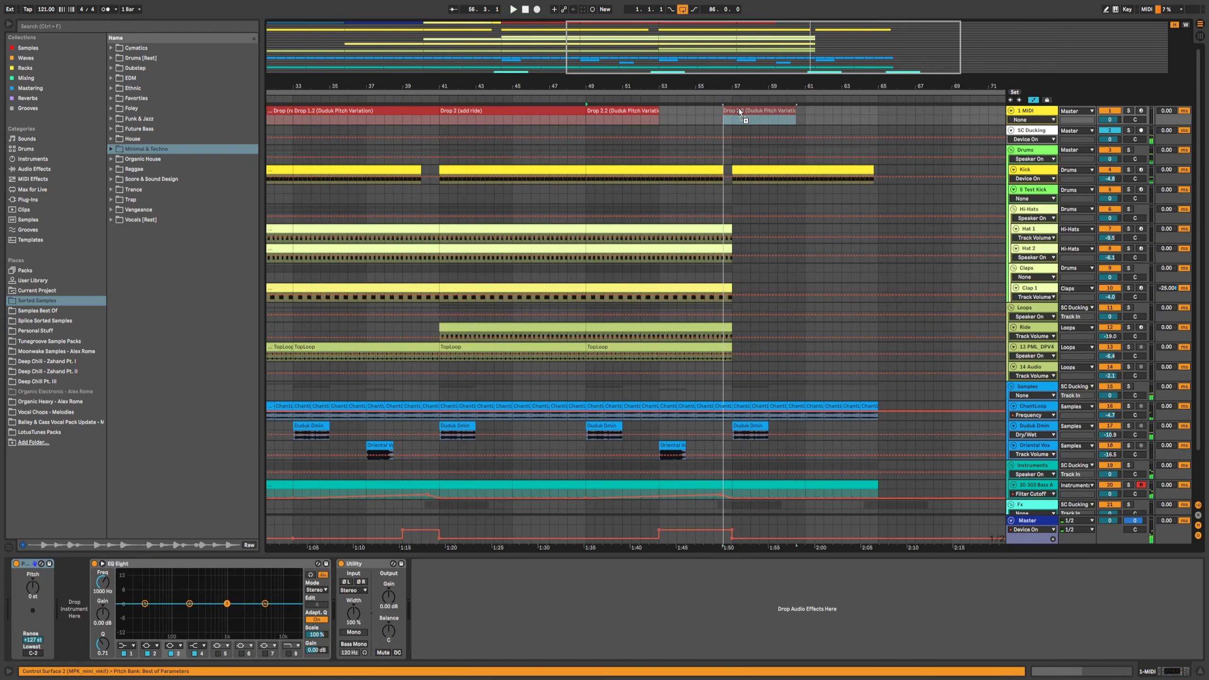
- Colour the marker clip at bar 57 dark blue and rename it "Back to 0 (Kick + Bass)"
right_click(746, 111)
click(873, 453)
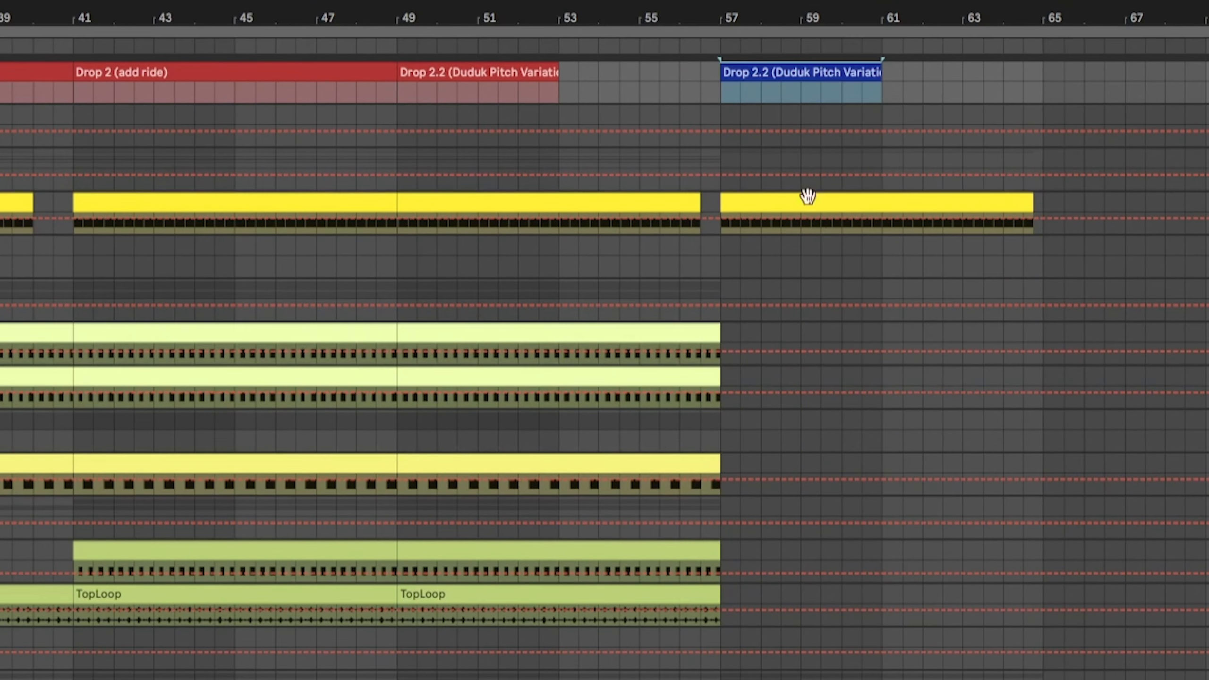
text(Back to 0 (Kick + Bass))
key(Return)
- Create an empty marker clip from bar 53 to bar 57 and name it "Build Tension"
drag(569, 74, 714, 72)
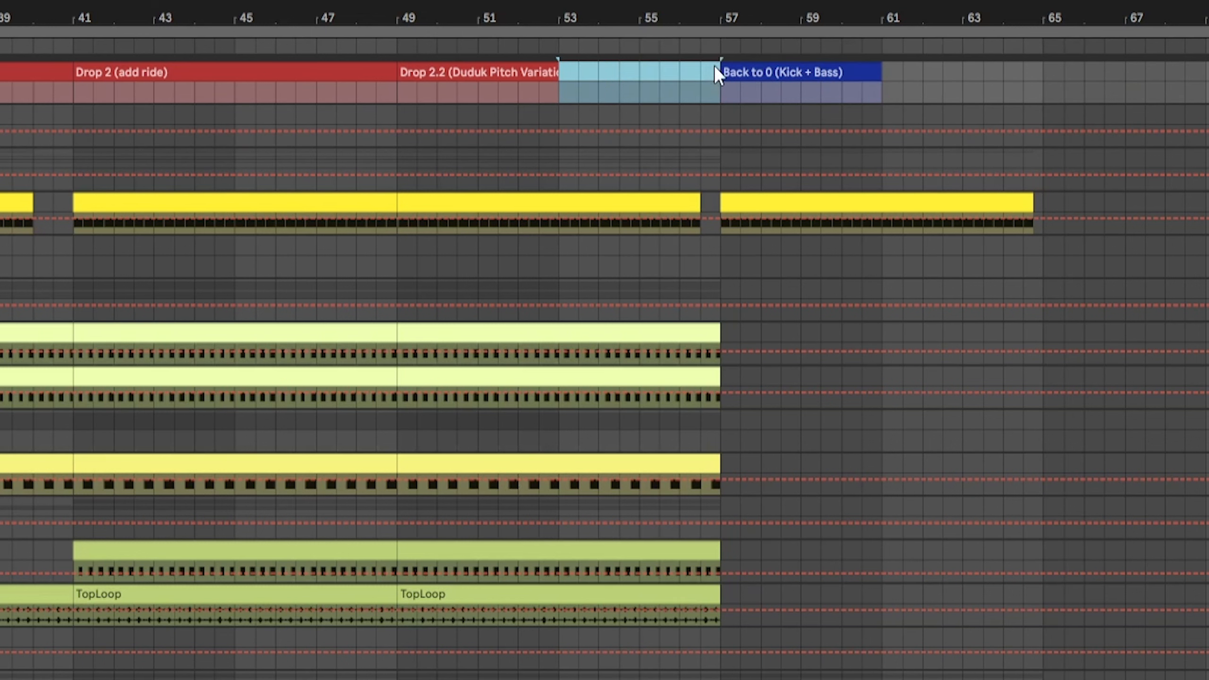
key(ctrl+shift+m)
key(ctrl+r)
text(Build )
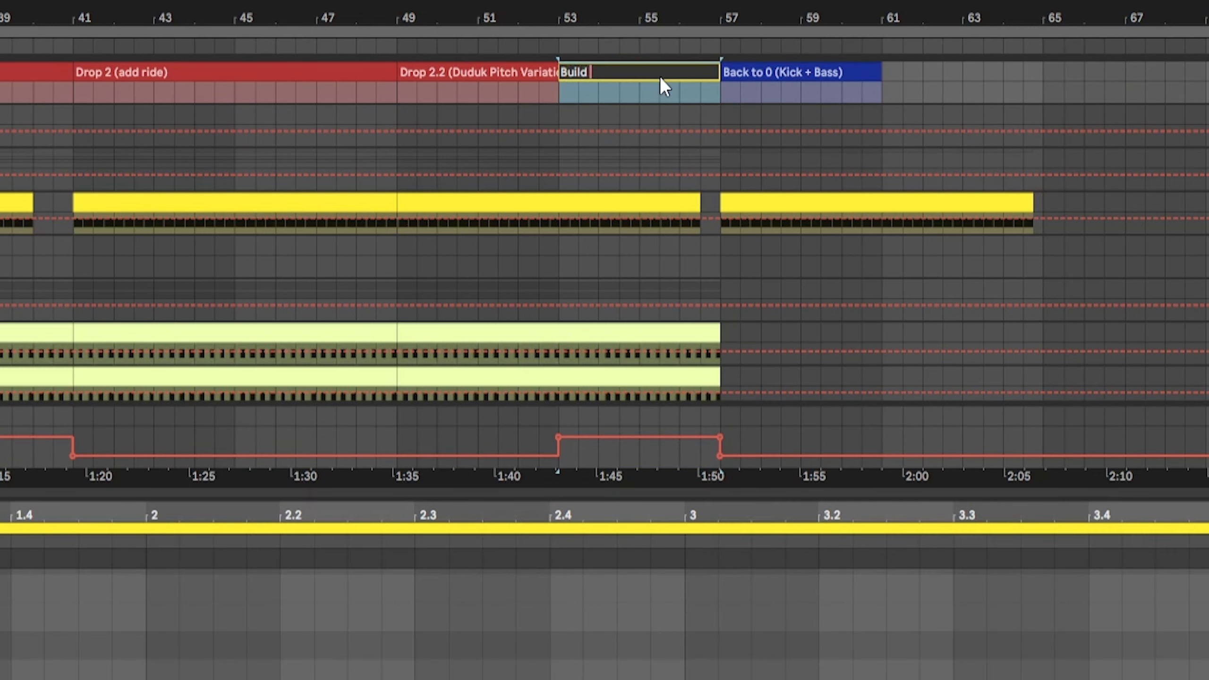
text(Tension)
key(Return)
- Play the arrangement from the Back to 0 marker clip at bar 57 while viewing the lower tracks
click(801, 83)
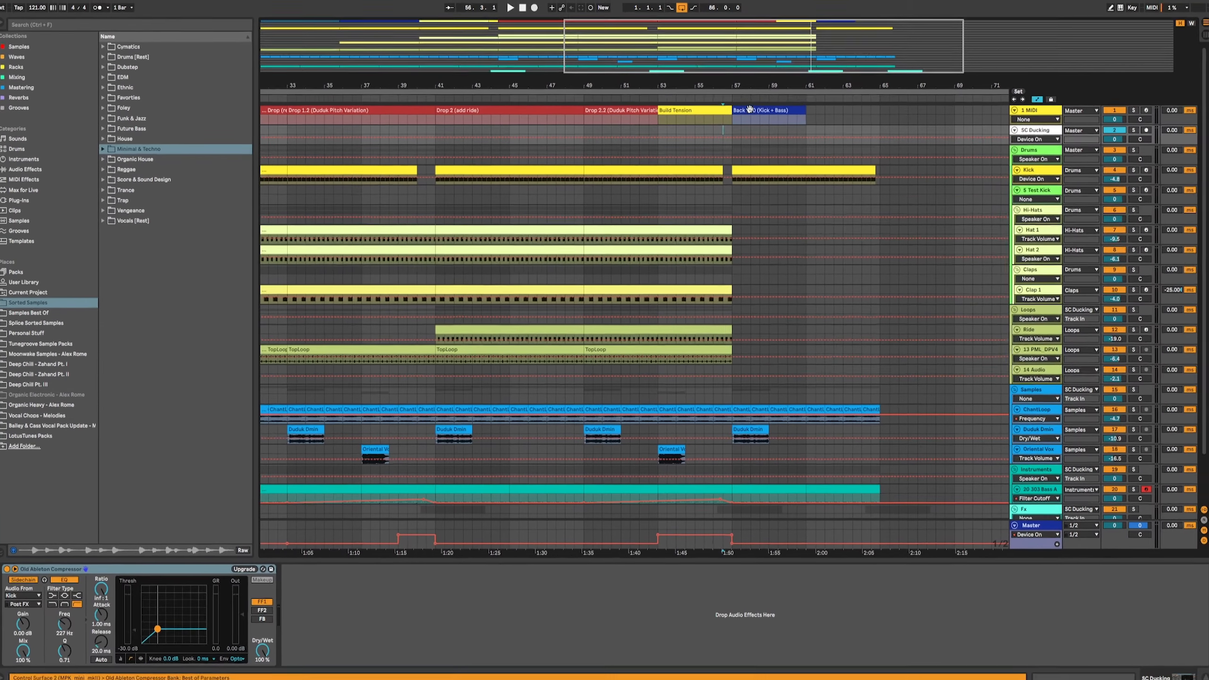
key(space)
scroll(748, 245, down, 3)
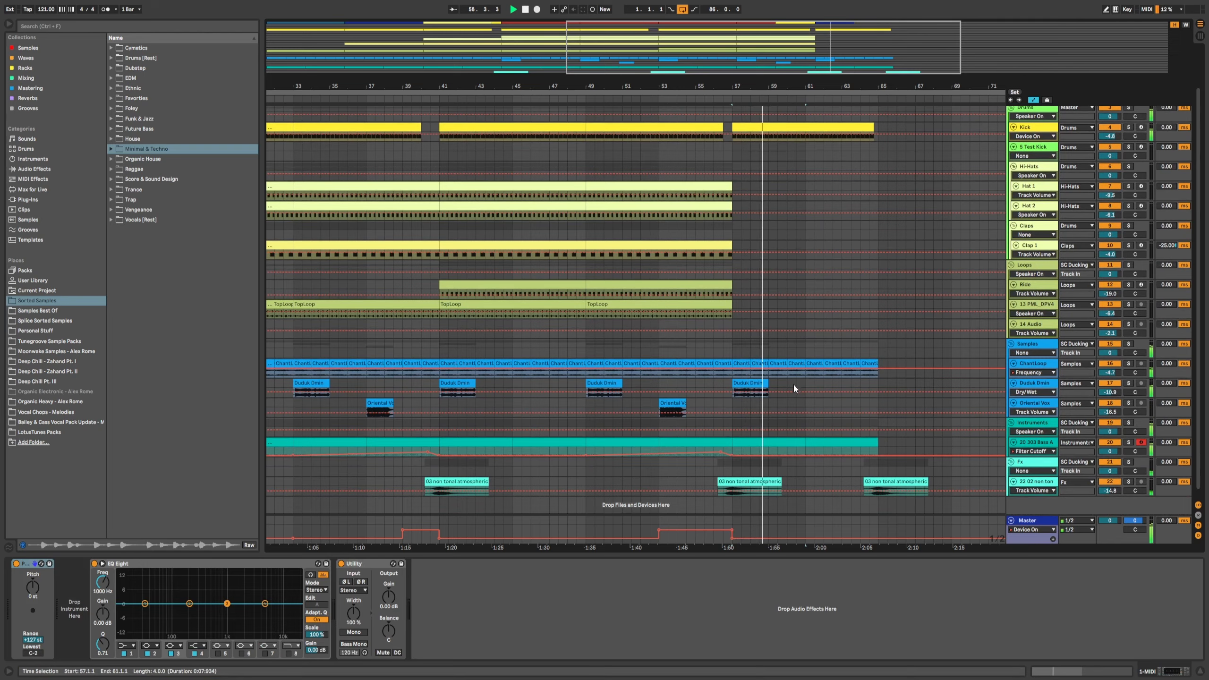
- Deactivate the ChantLoop and Duduk Dmin clips from bar 57 to bar 65 and play the transition without them
click(760, 383)
click(742, 363)
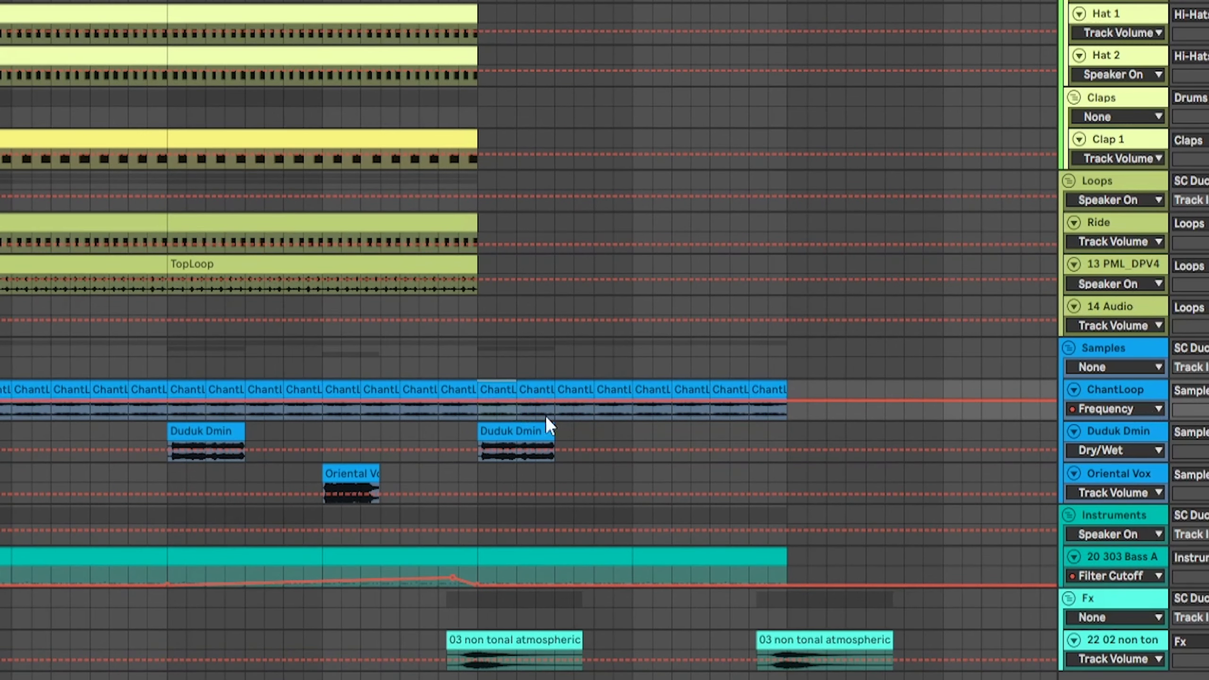
click(550, 425)
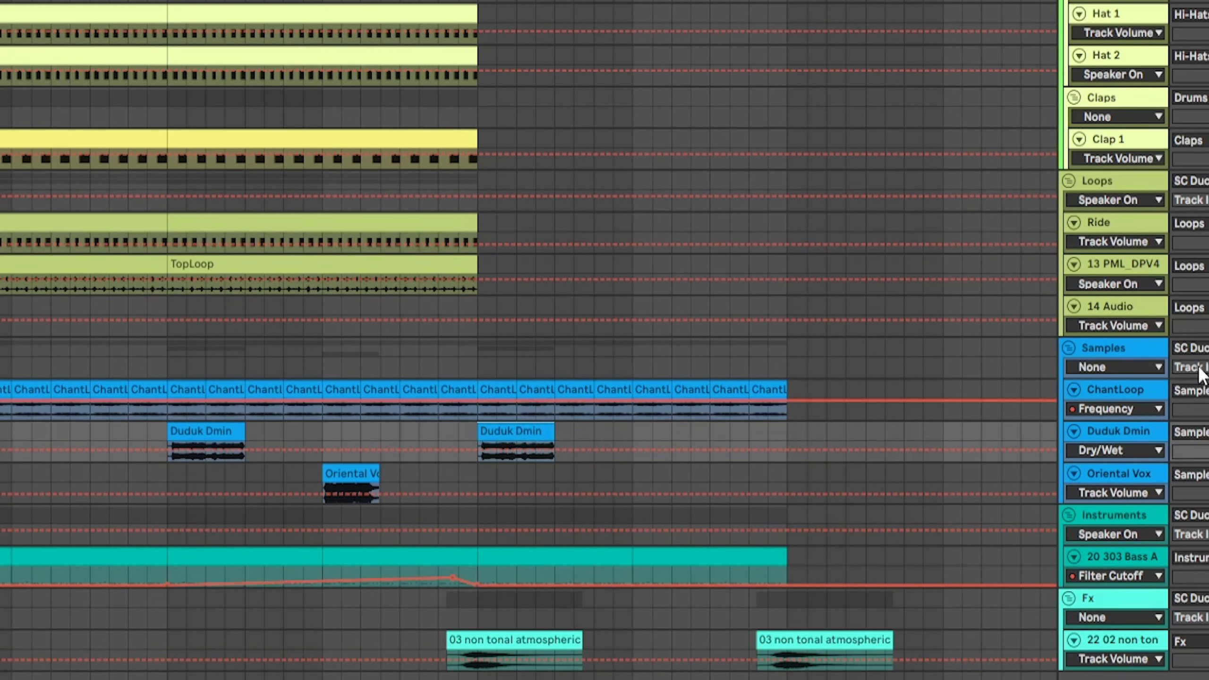
shift+click(792, 432)
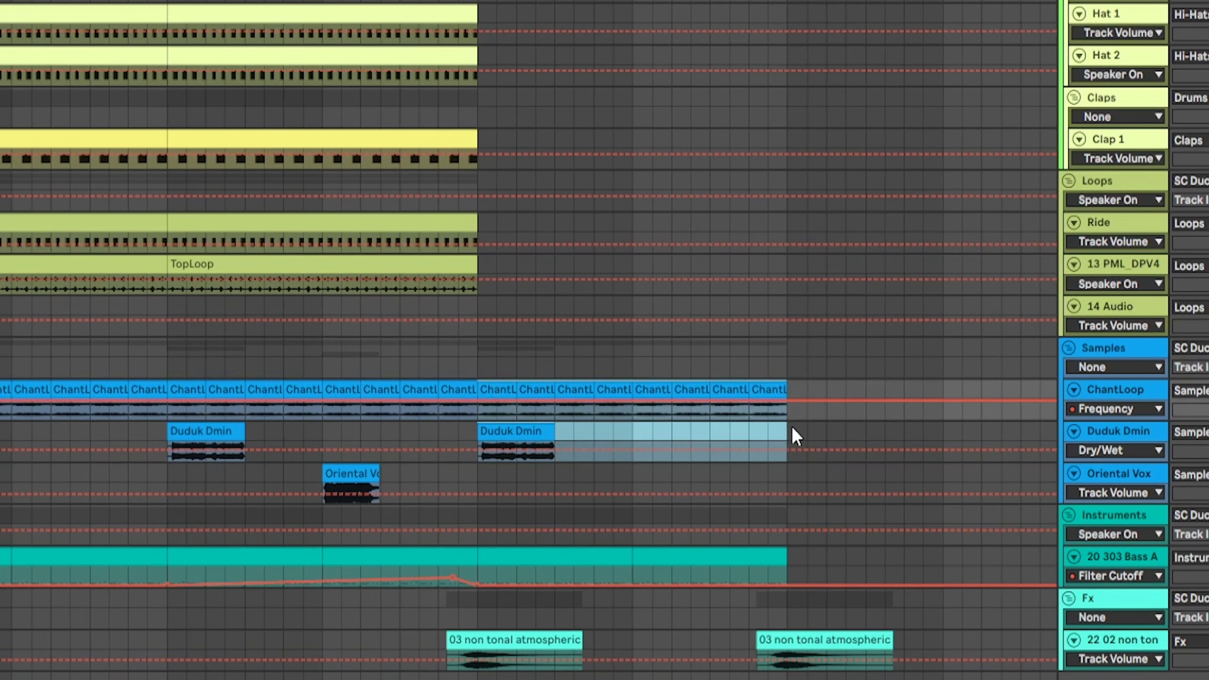
key(0)
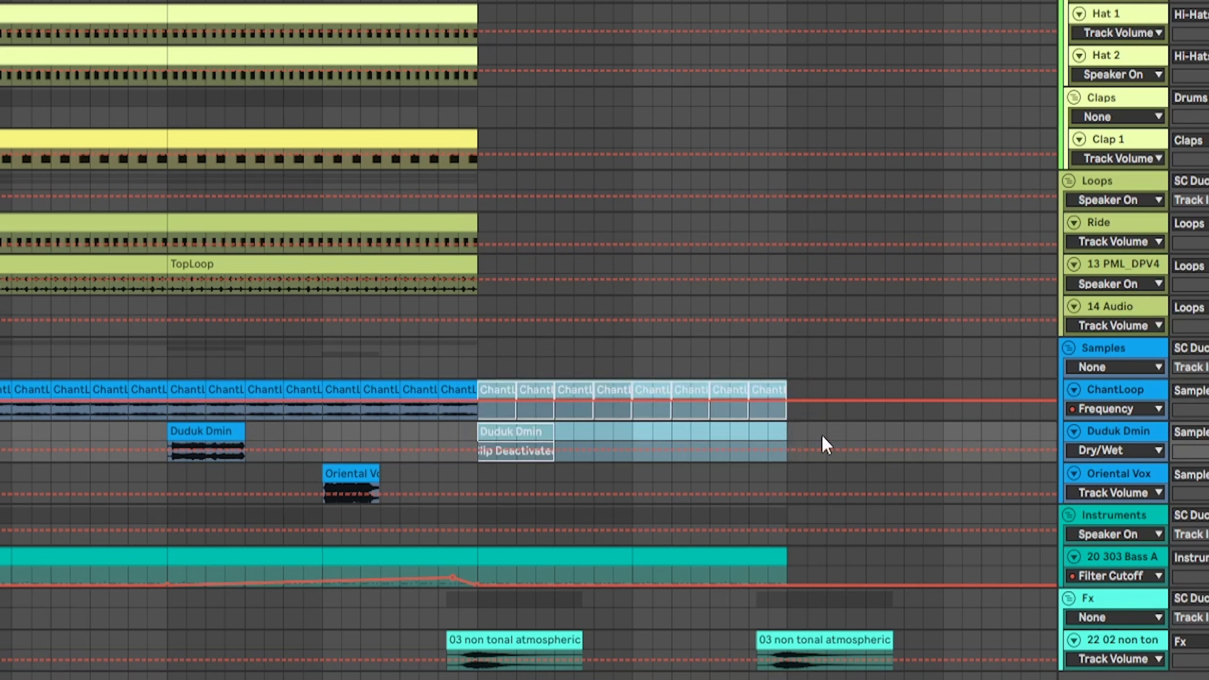
click(440, 359)
key(space)
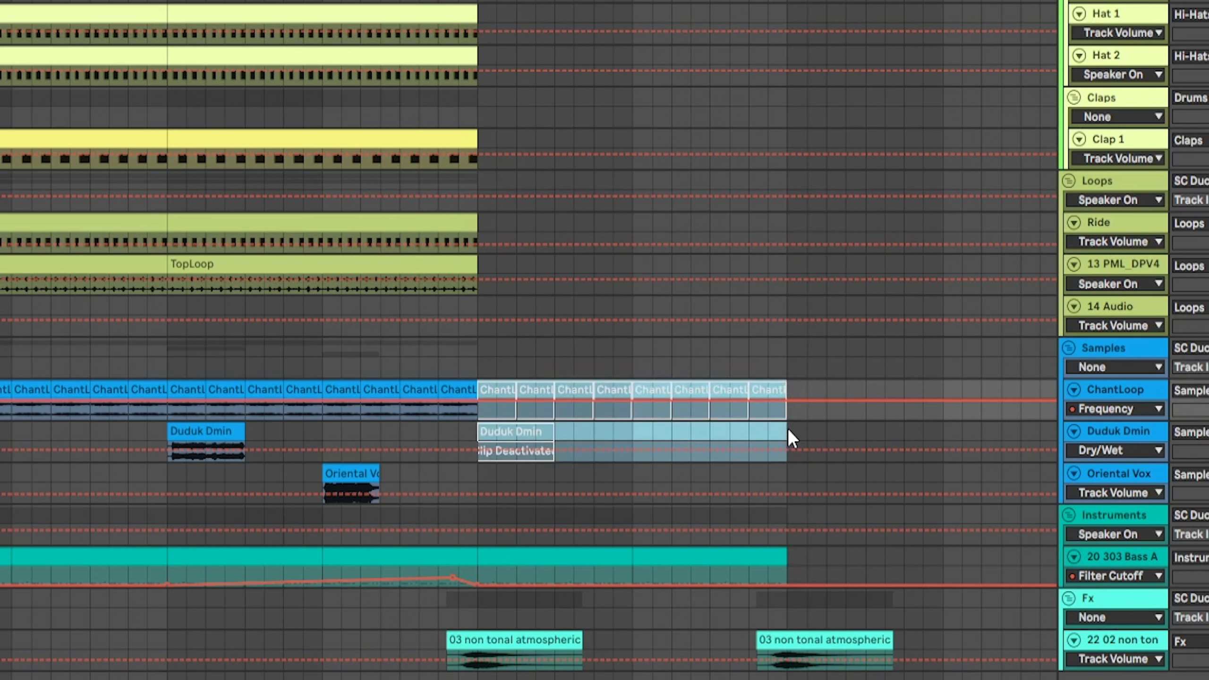
- Reactivate the ChantLoop and Duduk Dmin clips after bar 57 and play the transition with them
key(0)
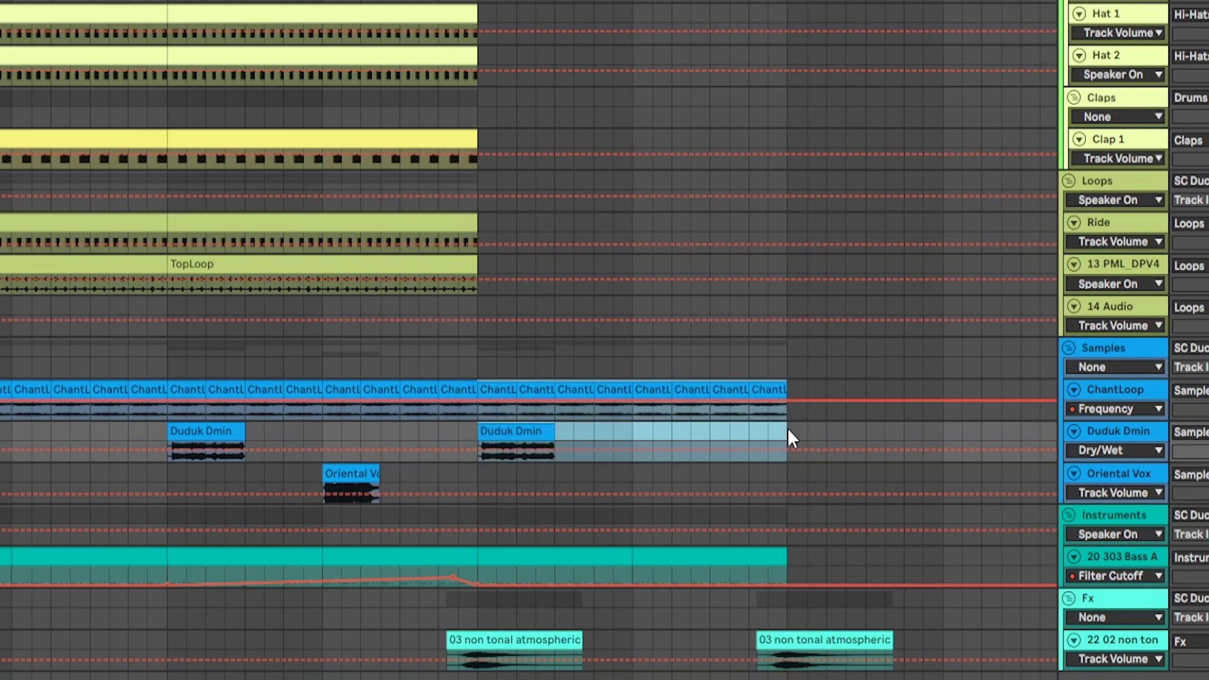
click(459, 327)
key(space)
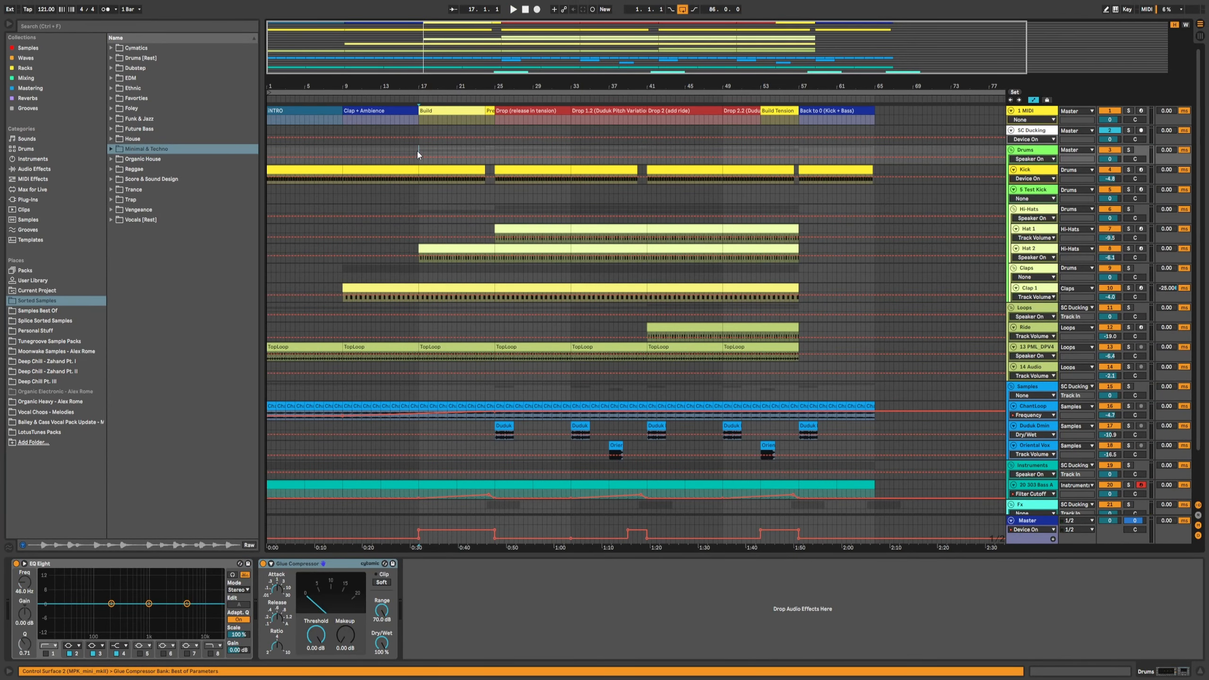
- Examine the Kick Main sample's waveform on the Kick track and the sample loaded on the Test Kick track
click(318, 169)
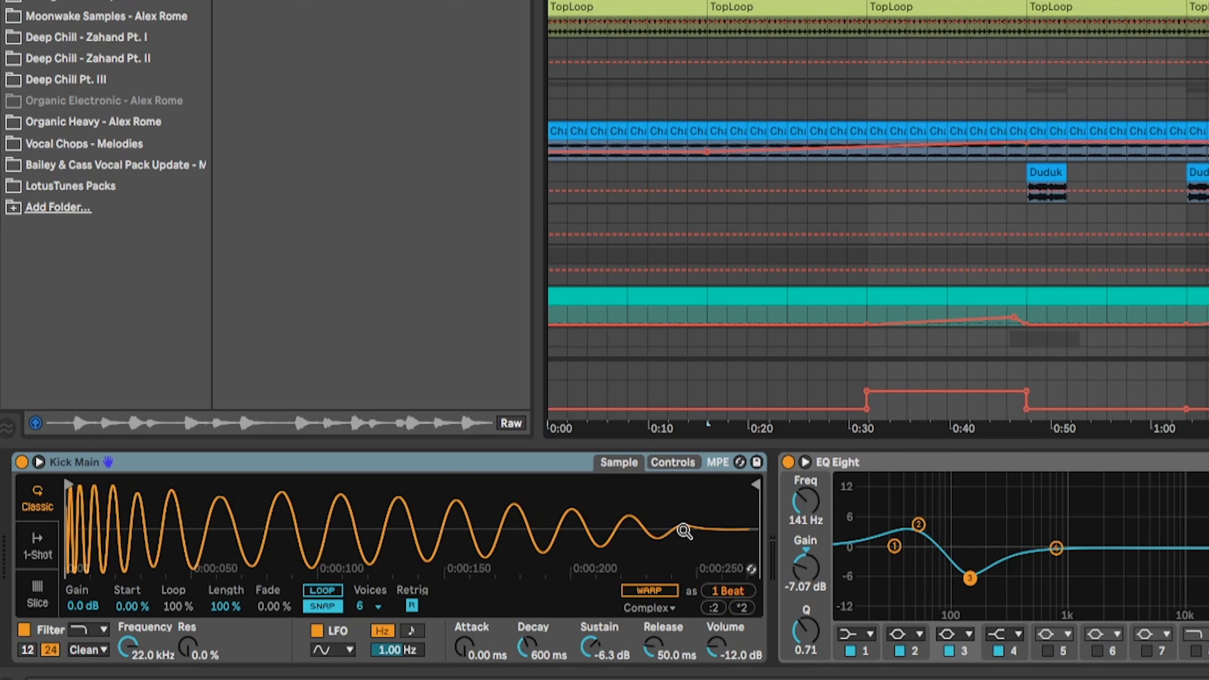
scroll(67, 497, up, 5)
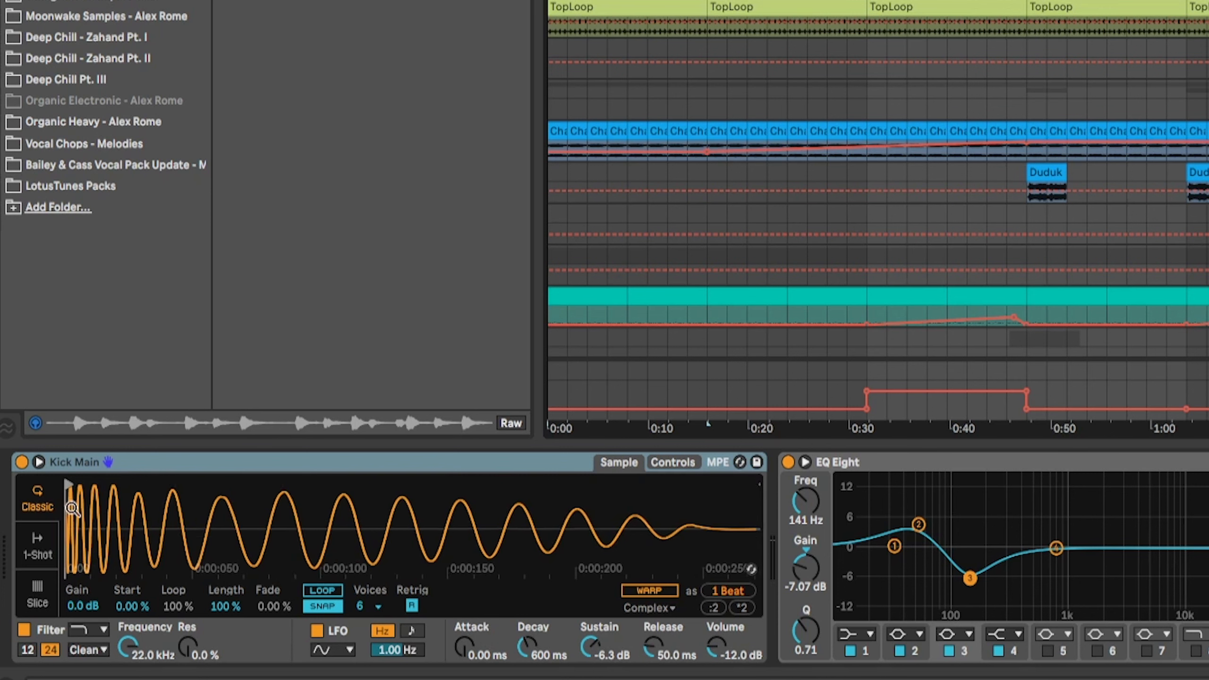
scroll(70, 506, down, 5)
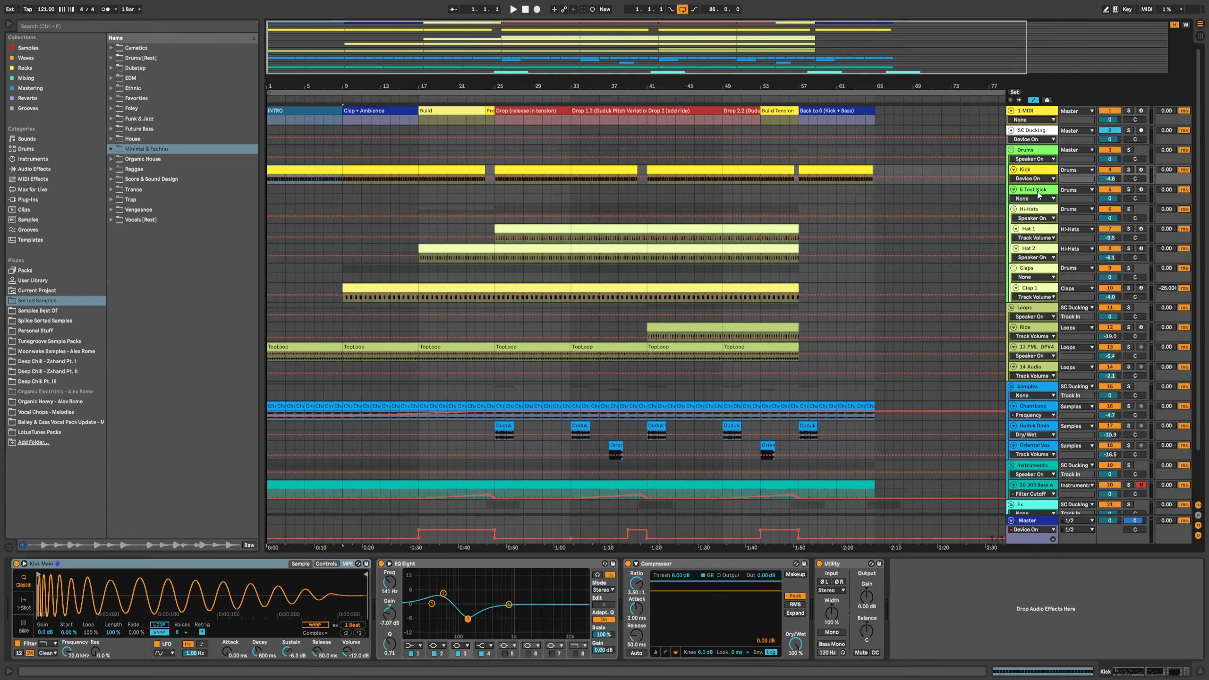
click(1034, 189)
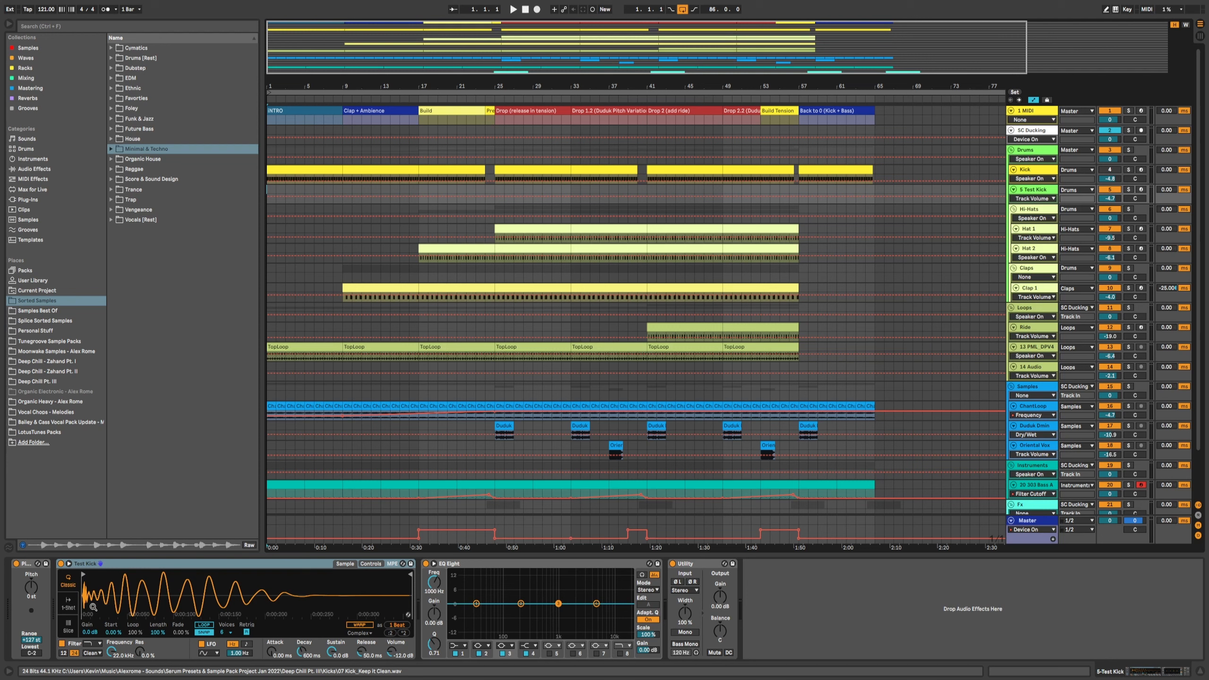
click(316, 180)
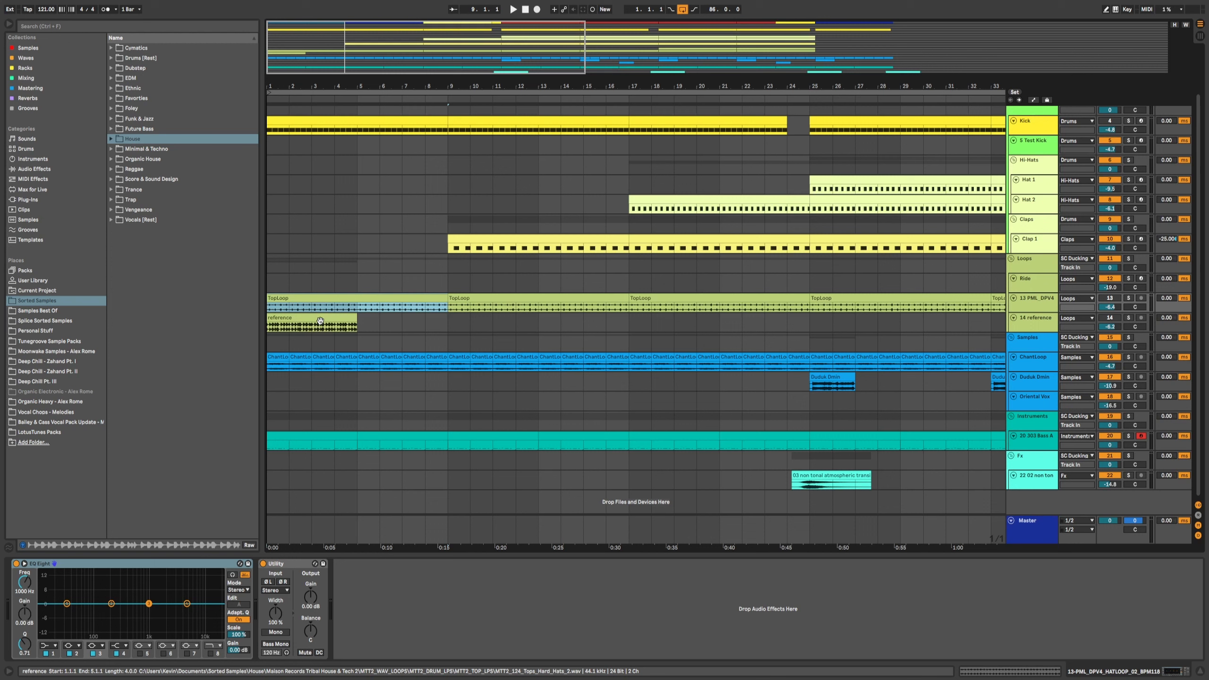
- Deactivate and reactivate the reference clip below the first TopLoop clip to compare playback with and without it
click(329, 320)
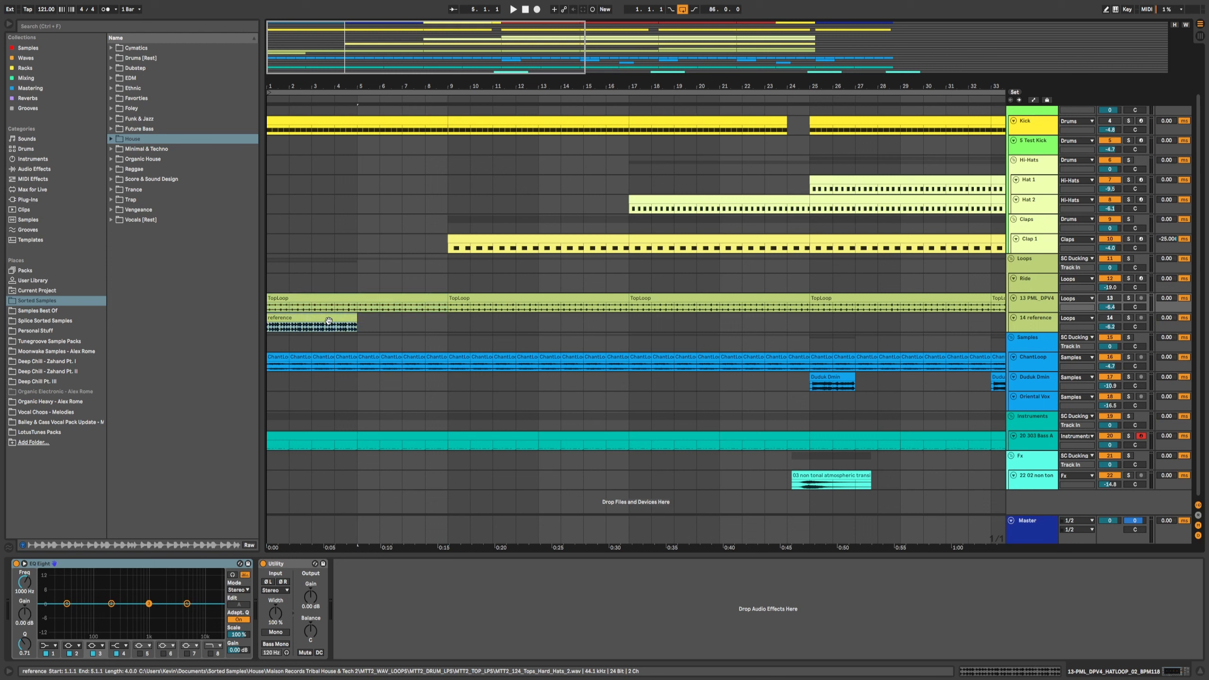
key(0)
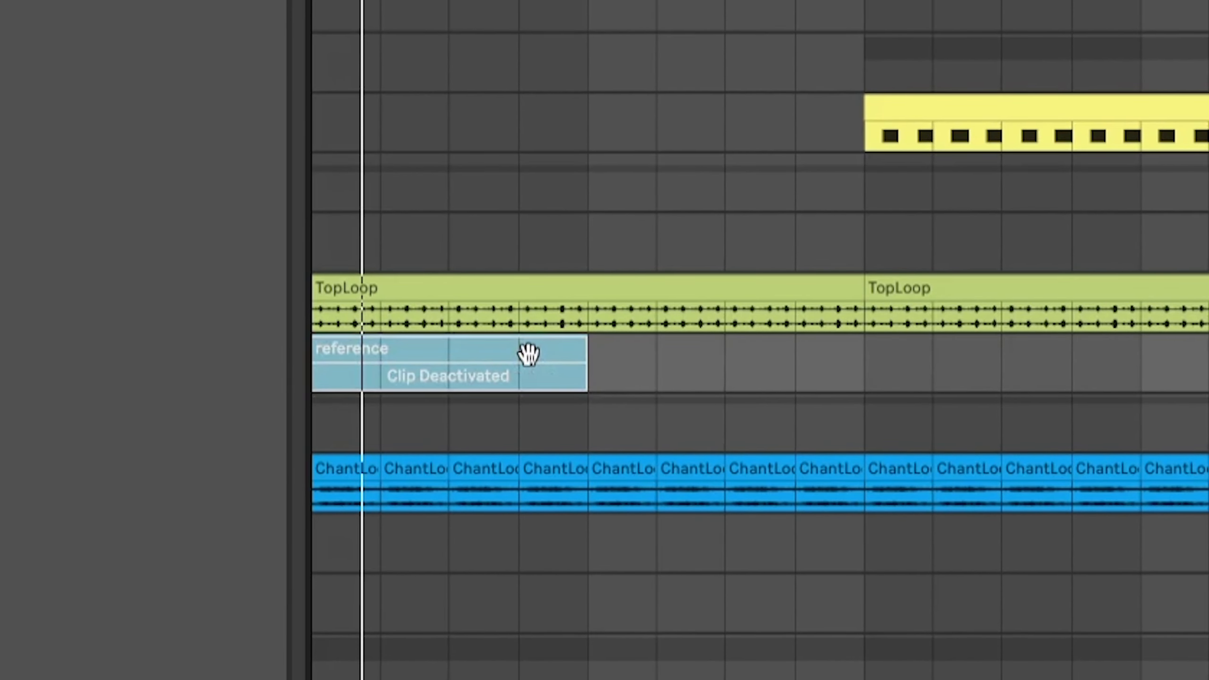
key(0)
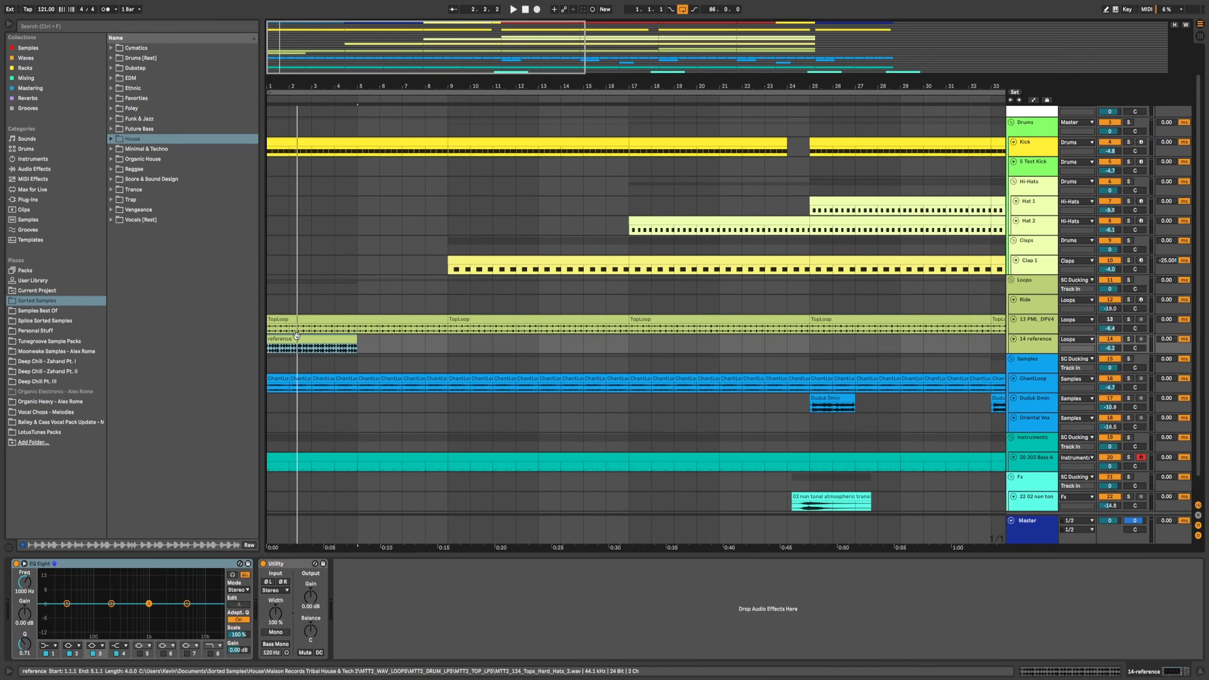
- Set the reference clip's warp mode to Beats, preserving transients with the transient loop mode off
double_click(320, 342)
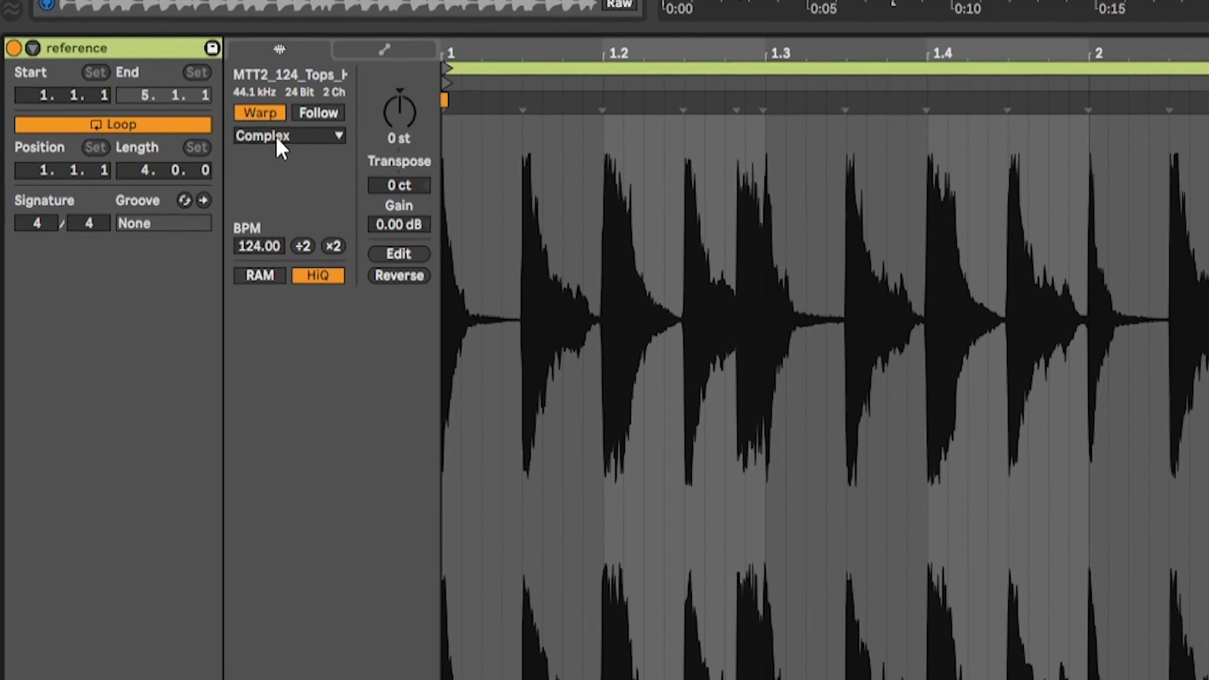
click(120, 342)
click(287, 142)
click(270, 184)
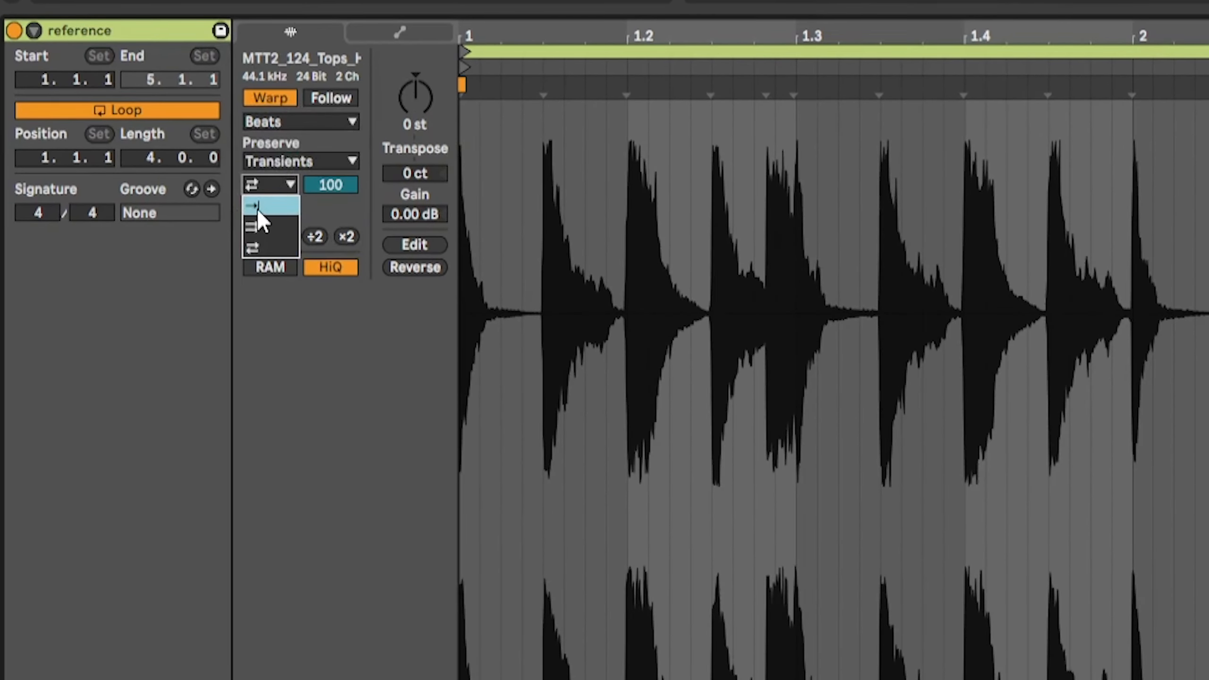
click(258, 206)
- Lower the reference clip's transient envelope to 5 and adjust it while listening to the loop
drag(330, 184, 330, 214)
key(space)
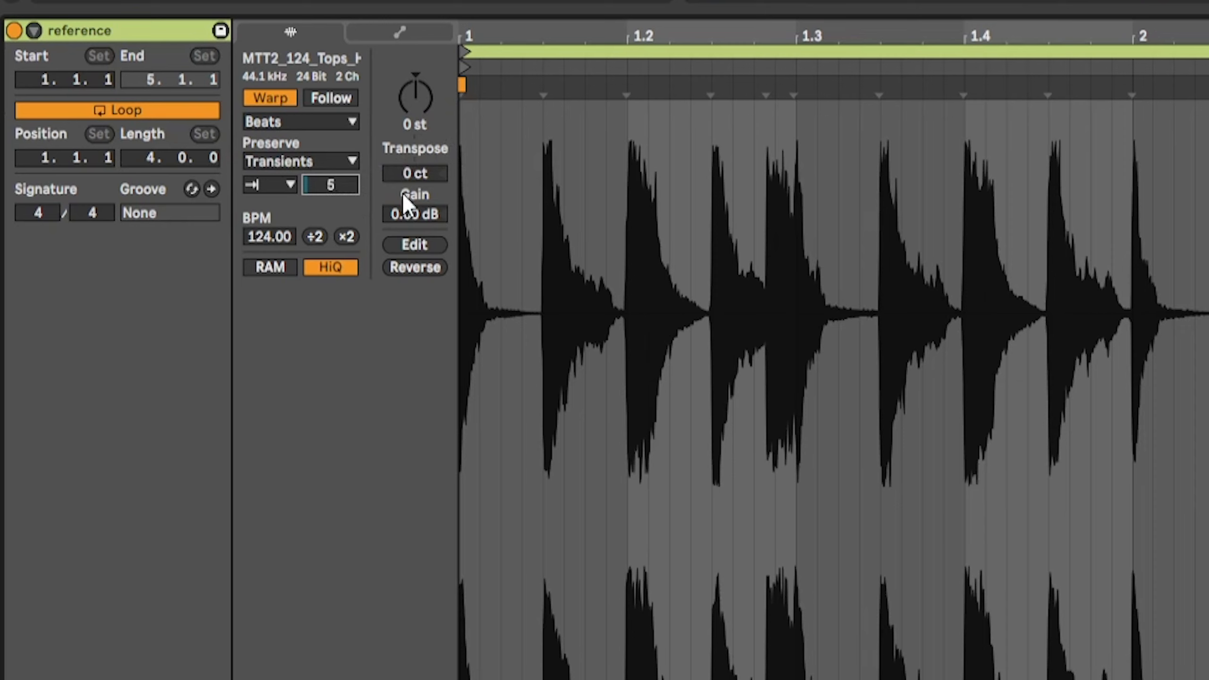
drag(348, 193, 348, 189)
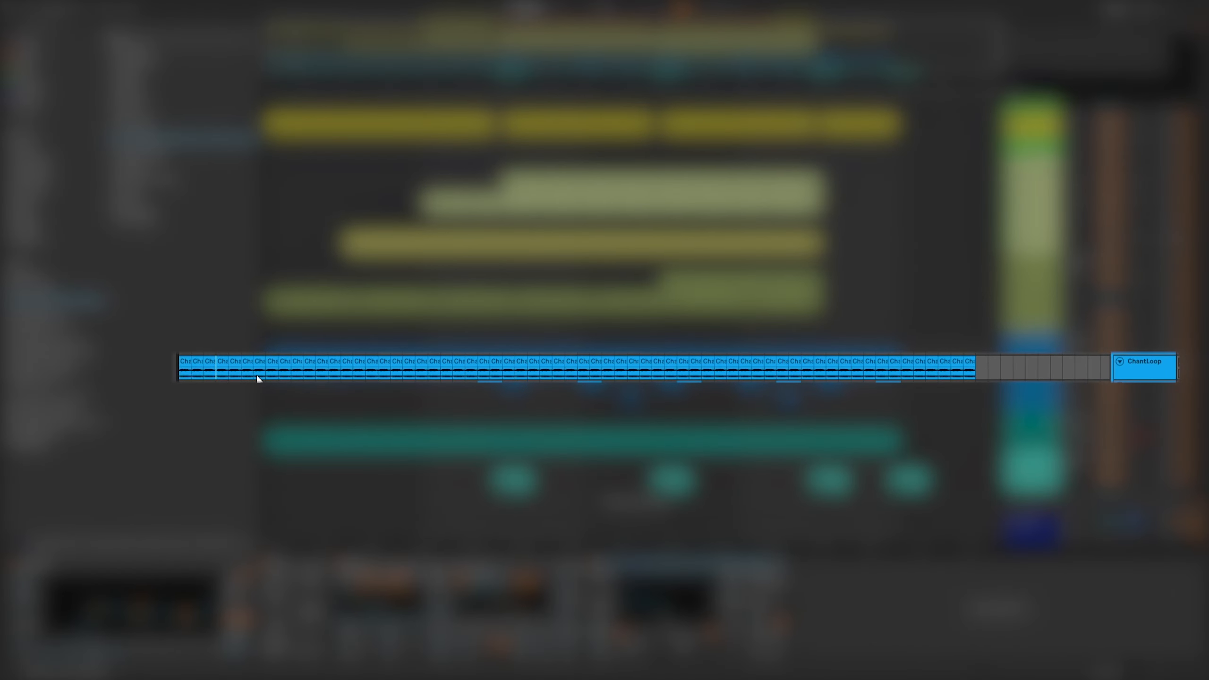
- Select the ChantLoop clips along the whole arrangement, from bar 1 to bar 65
drag(256, 376, 820, 366)
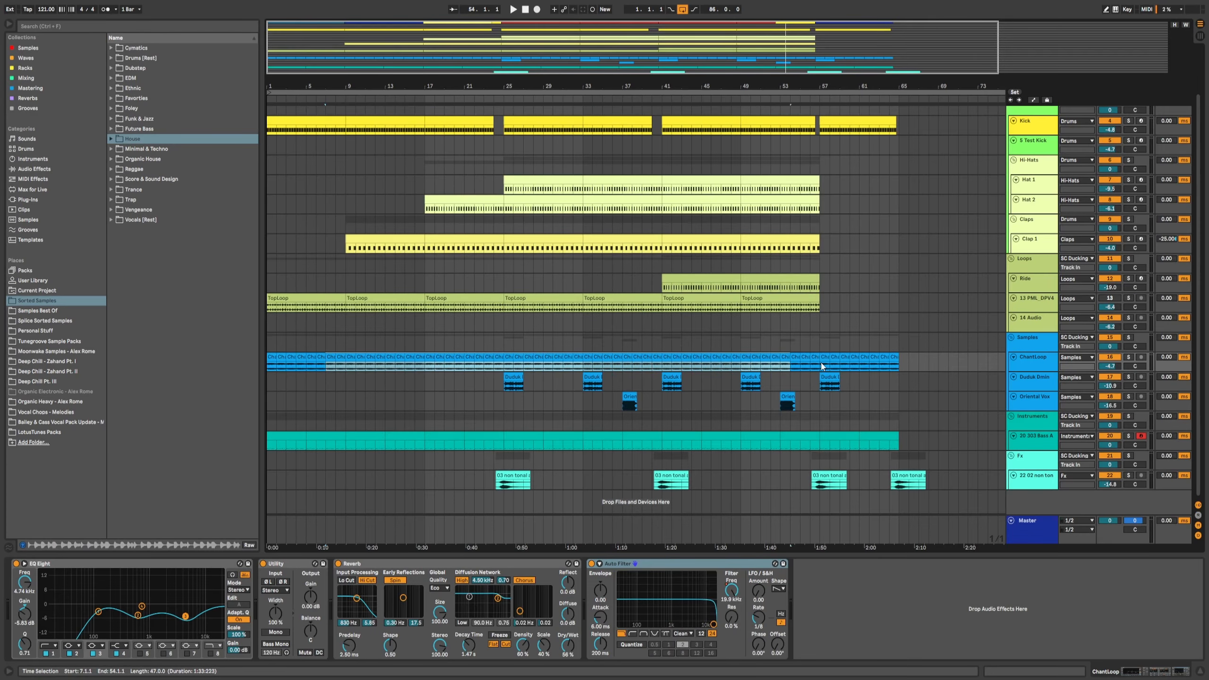
click(897, 336)
mouse_move(893, 367)
mouse_down()
mouse_move(263, 361)
mouse_move(291, 362)
mouse_up()
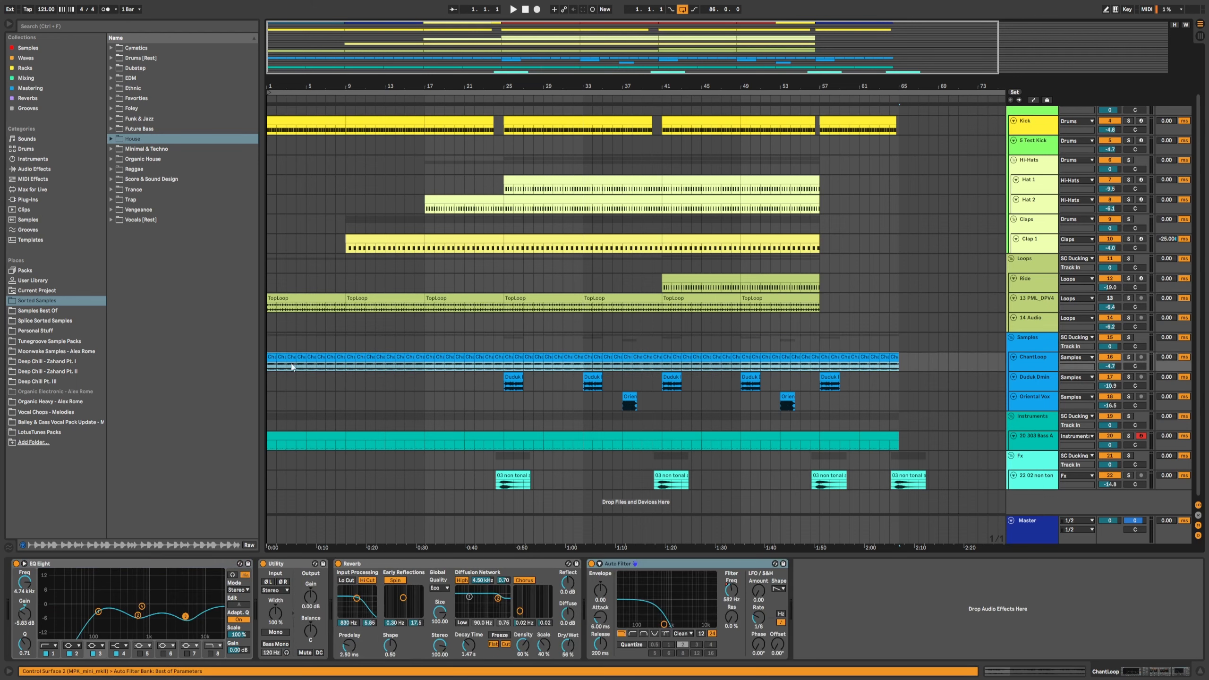
- Play the arrangement from bar 17 with the ChantLoop track muted, and again with it unmuted
click(406, 367)
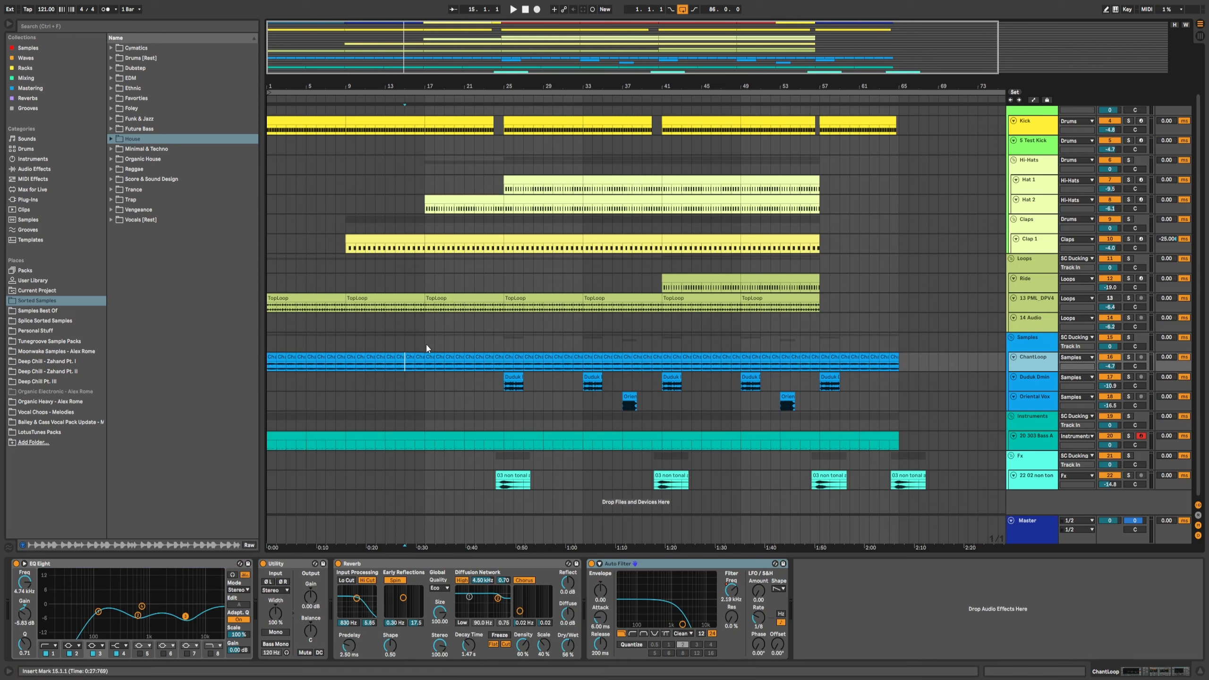
click(425, 344)
click(429, 368)
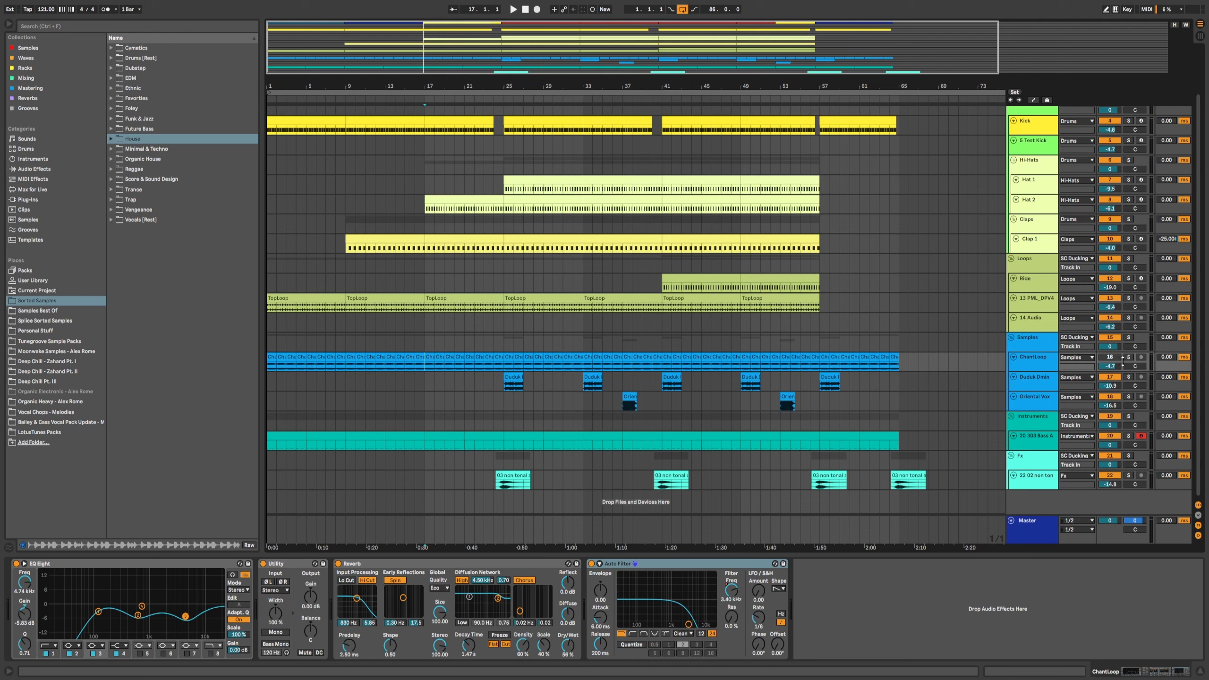
key(space)
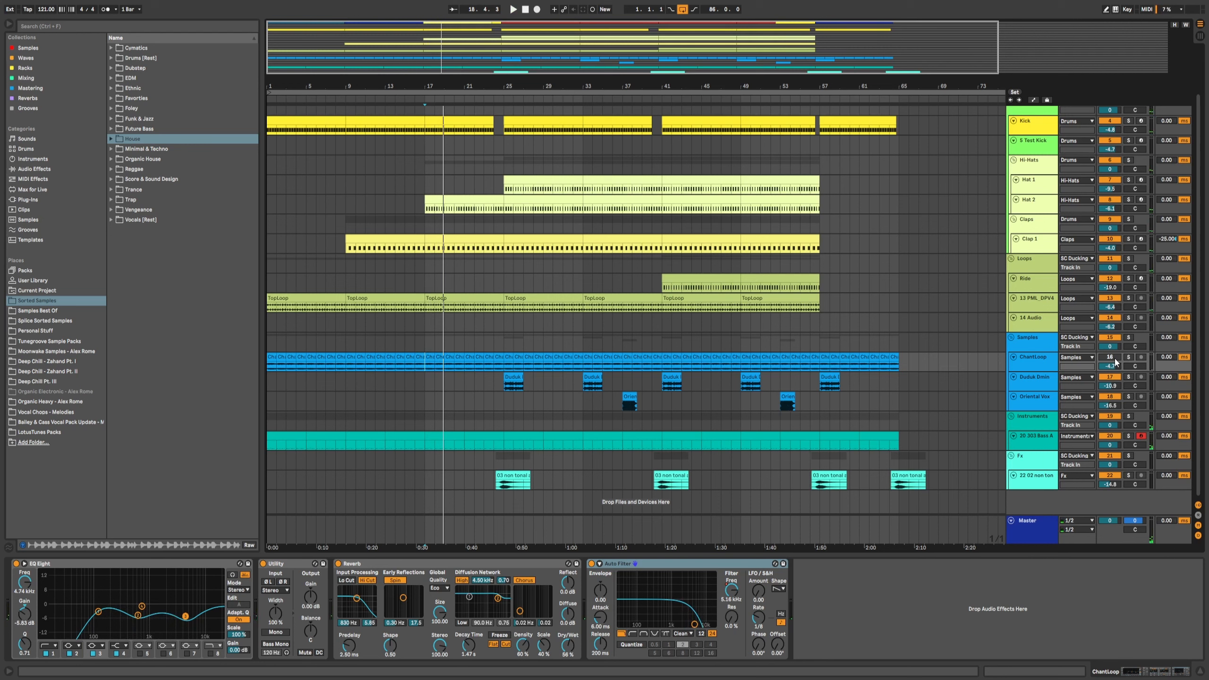
key(space)
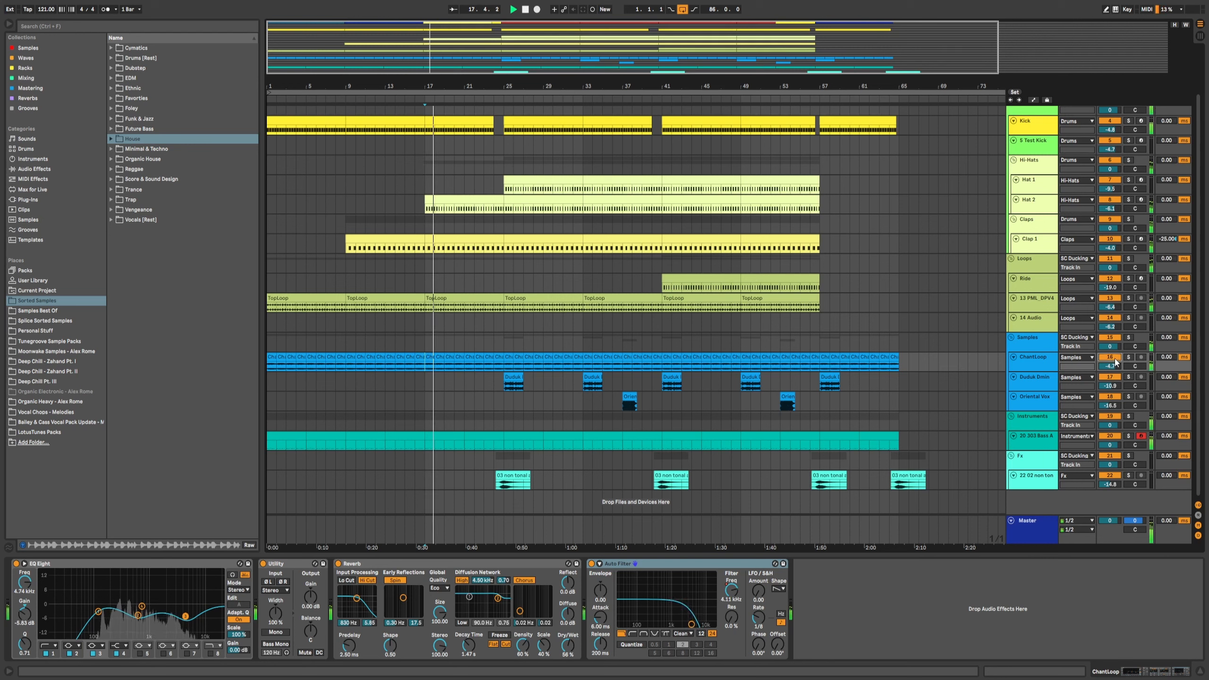